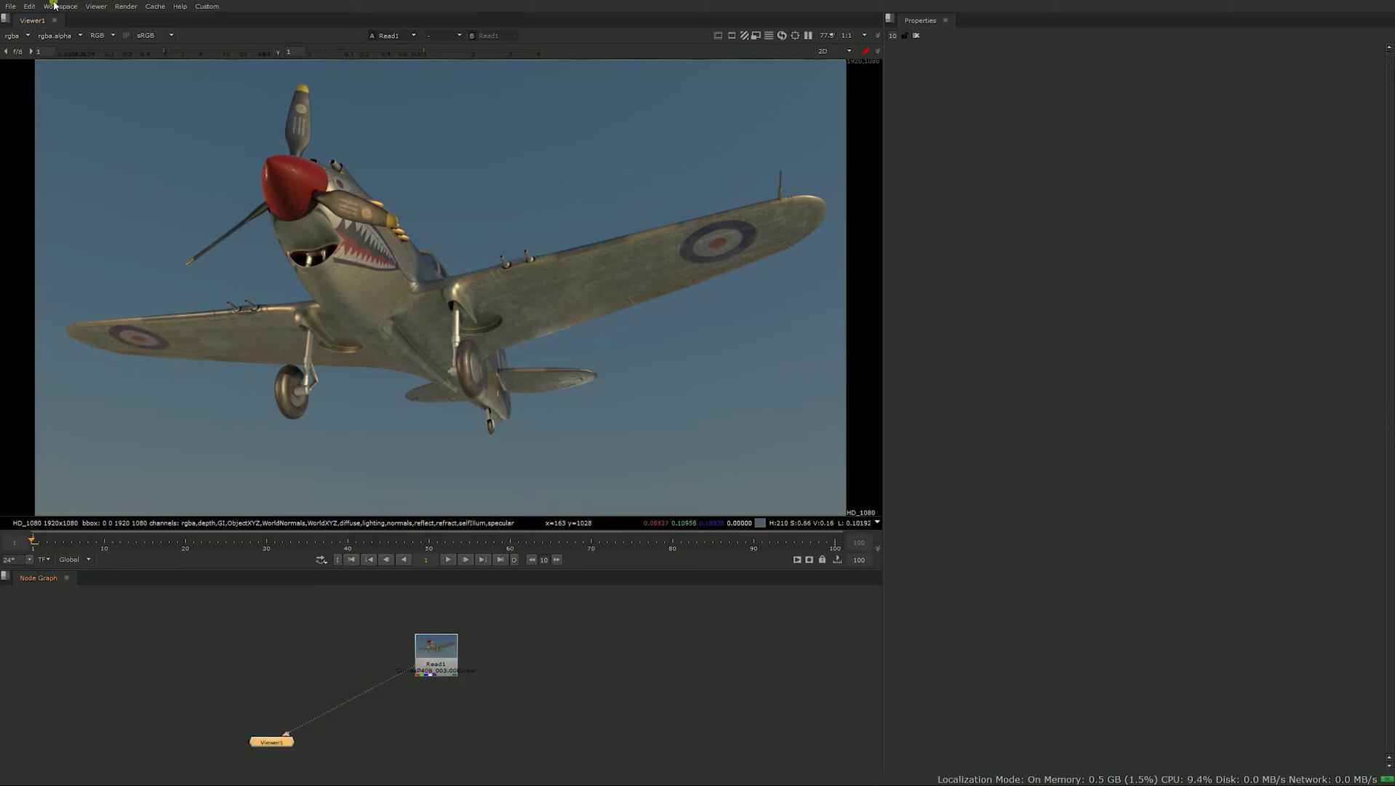
# Inspect the plane's depth pass in greyscale and its alpha matte, then return to rgba.
pyautogui.click(14, 36)
pyautogui.click(33, 84)
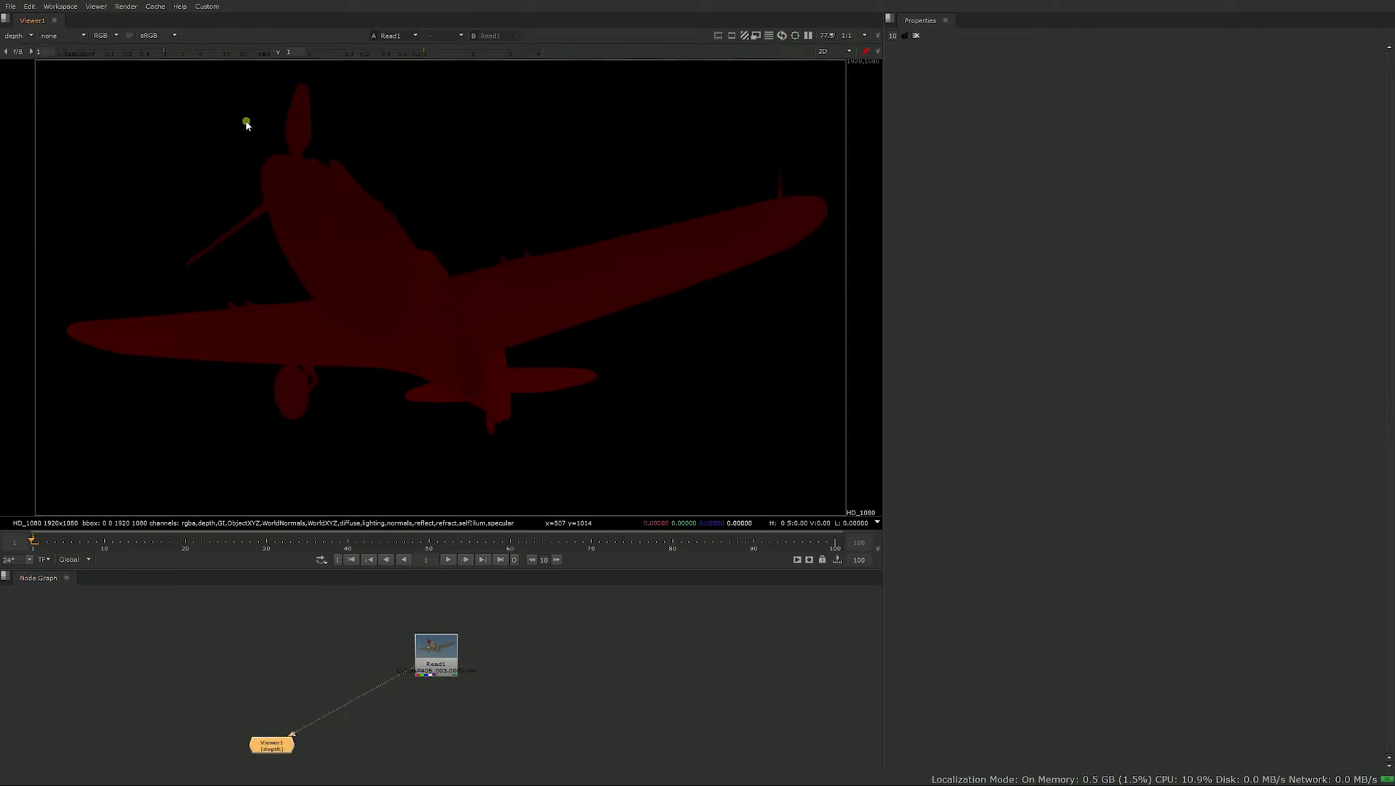
pyautogui.press('r')
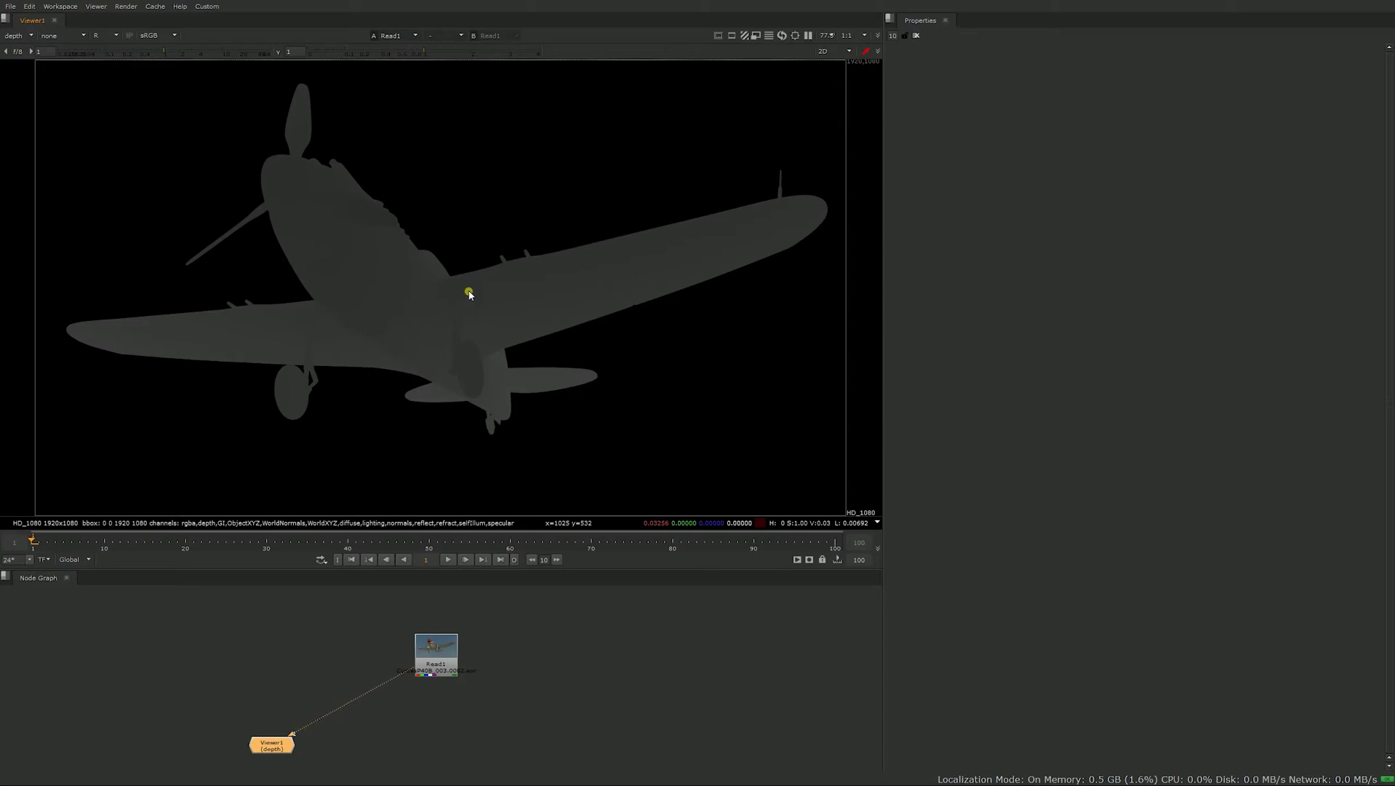
pyautogui.click(20, 35)
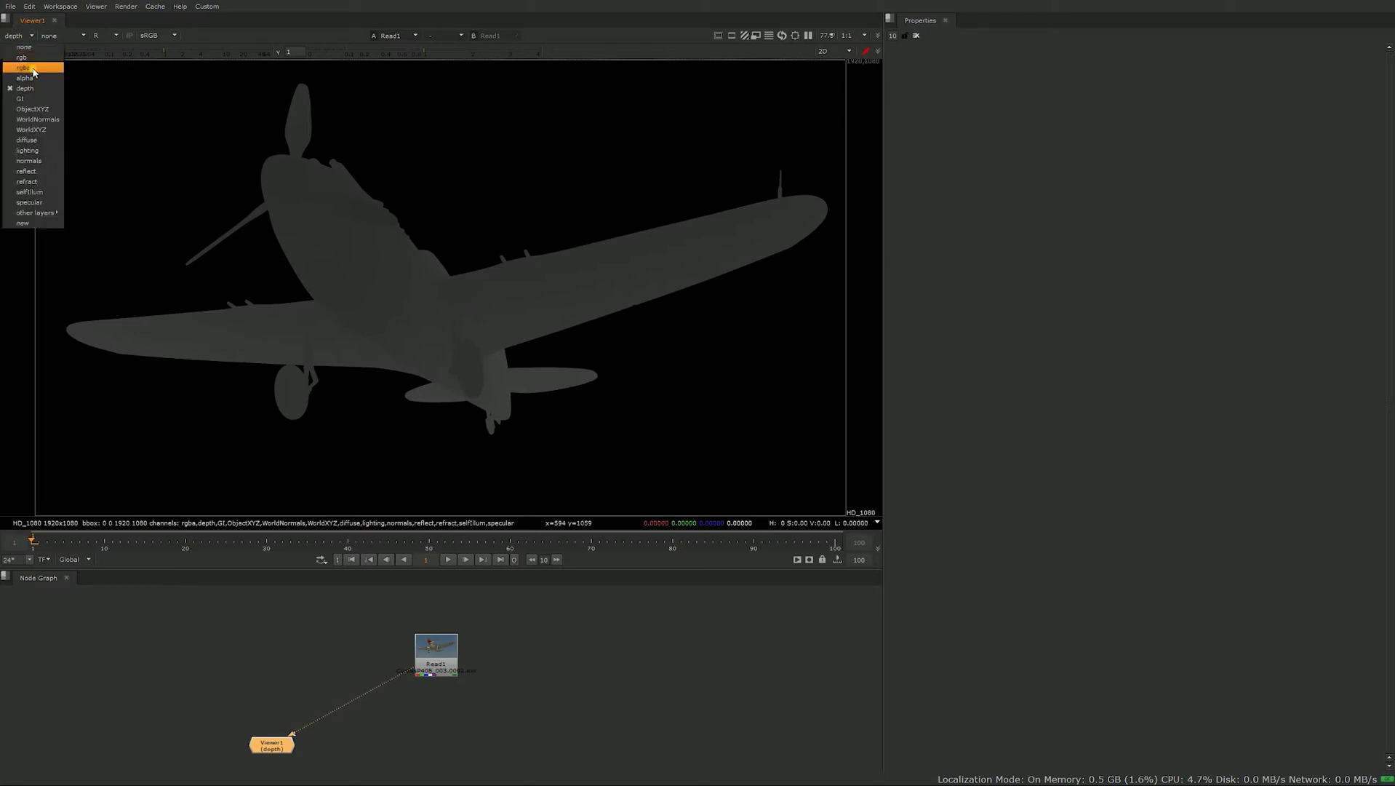
pyautogui.click(35, 68)
pyautogui.press('a')
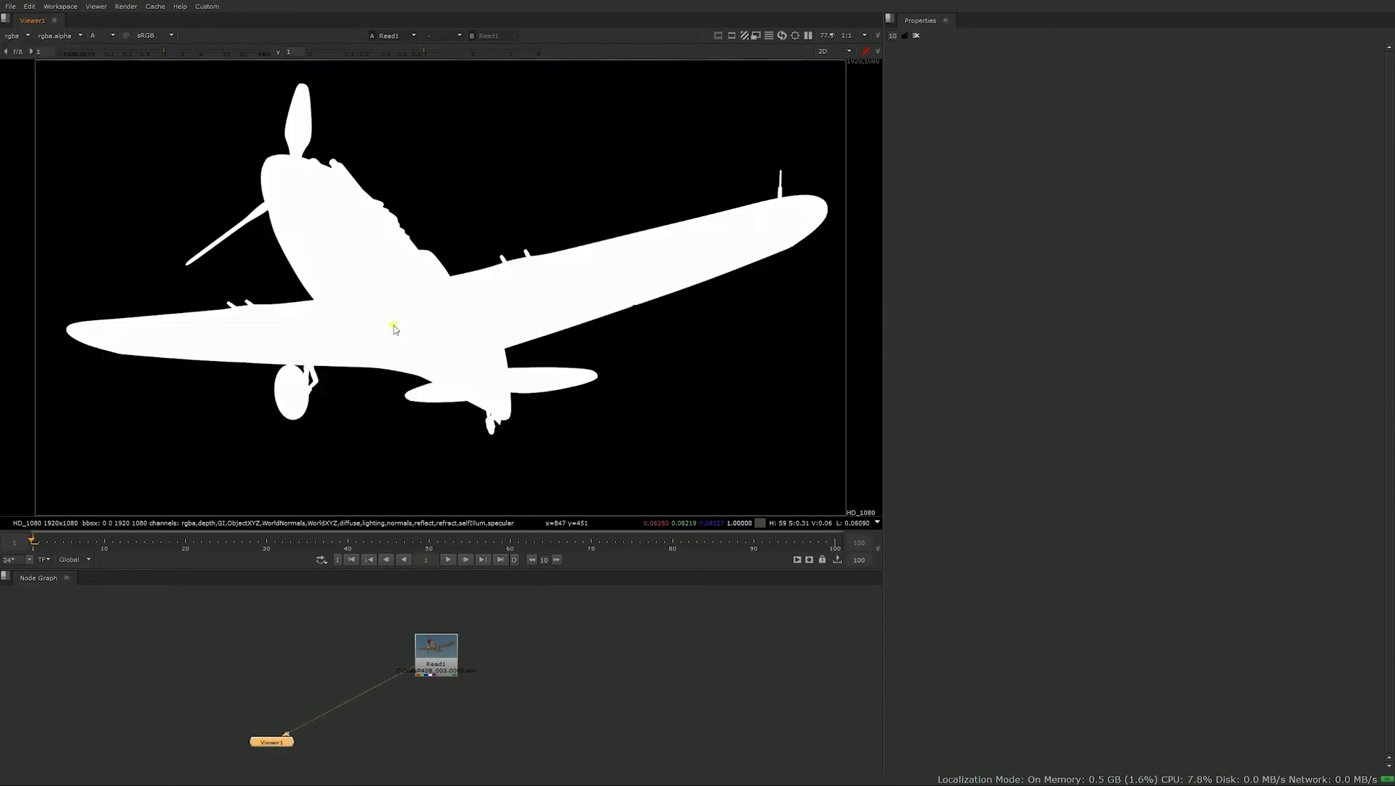
pyautogui.press('a')
# Add a ZDefocus node under Read1 using the zd search.
pyautogui.click(408, 691)
pyautogui.press('Tab')
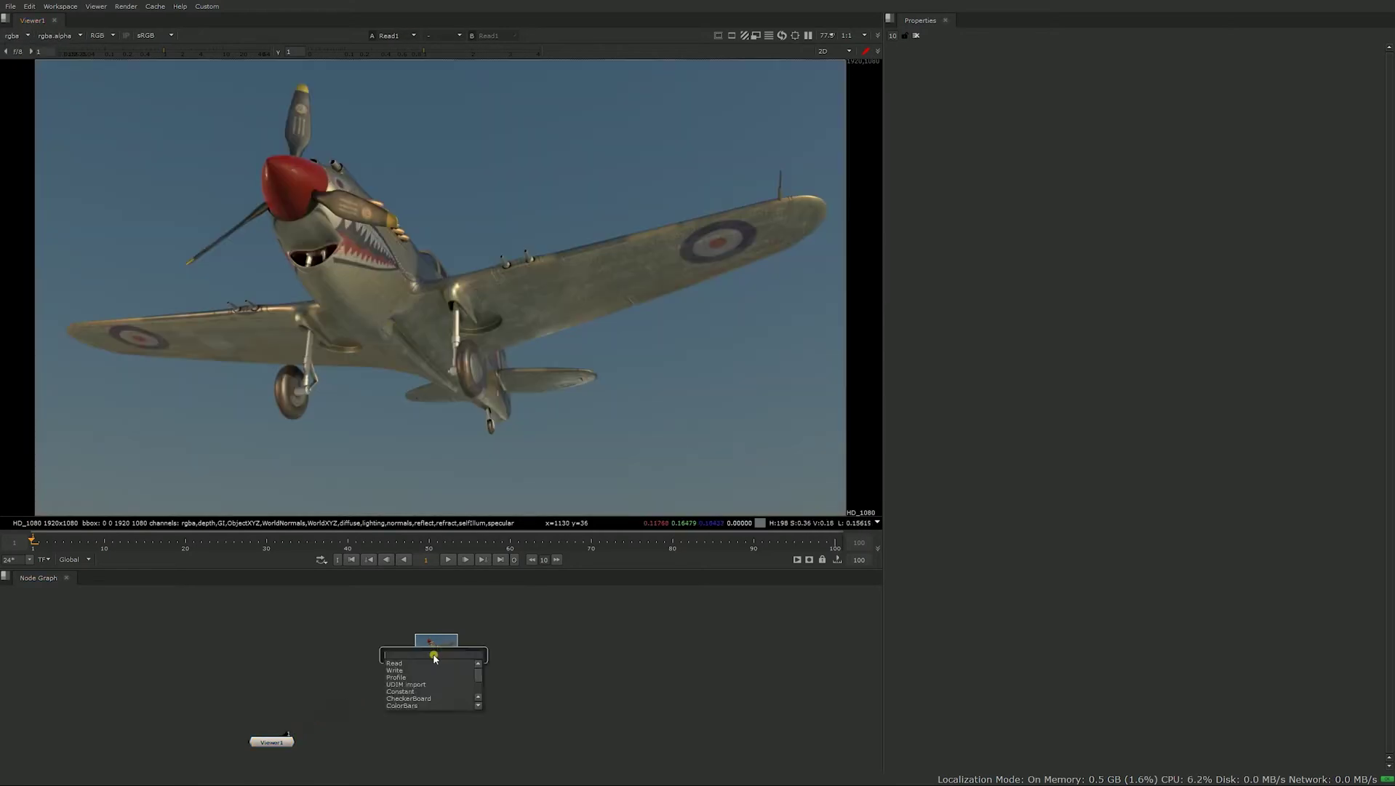
pyautogui.write('zd')
pyautogui.click(416, 662)
# Position ZDefocus below Read1 and check Read1's settings and available layers.
pyautogui.moveTo(429, 677); pyautogui.dragTo(437, 753)
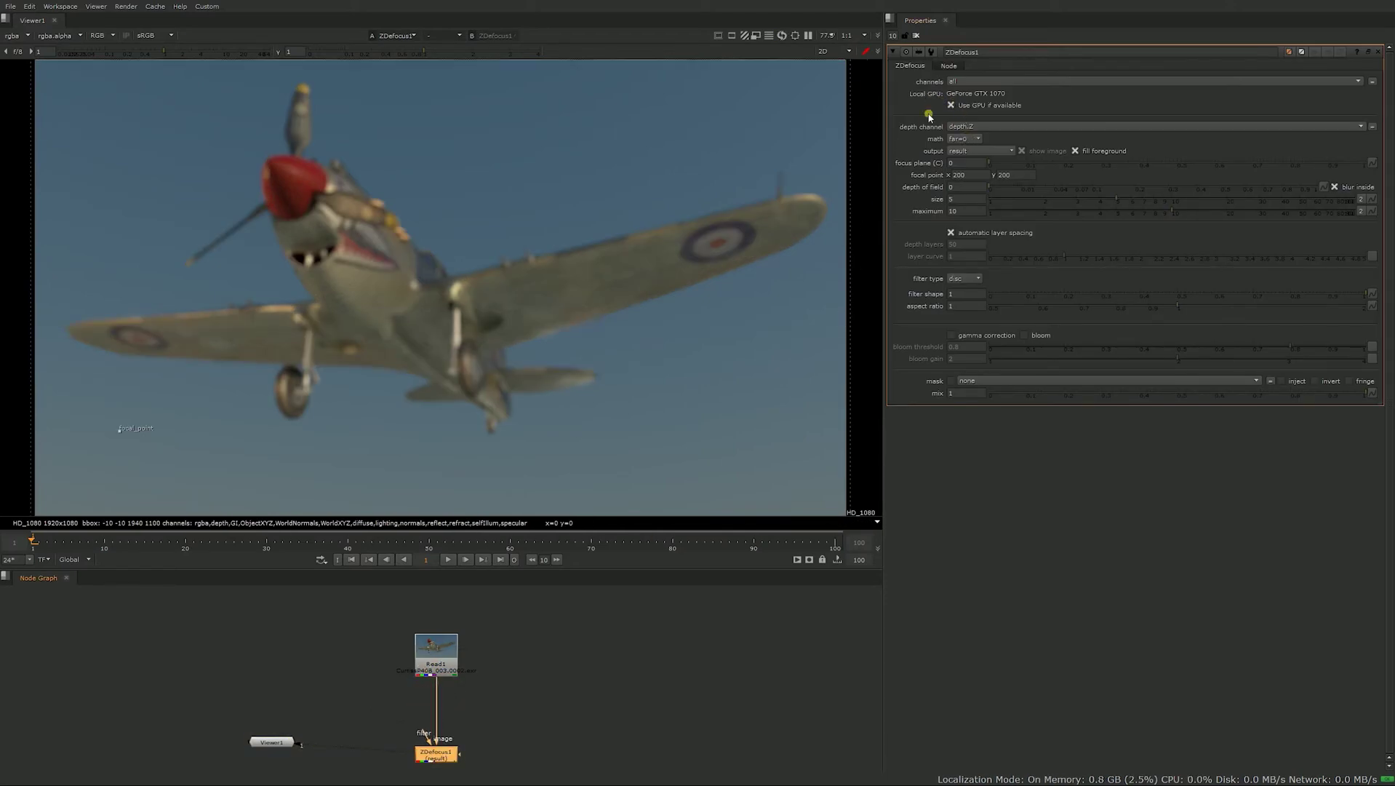
pyautogui.doubleClick(439, 644)
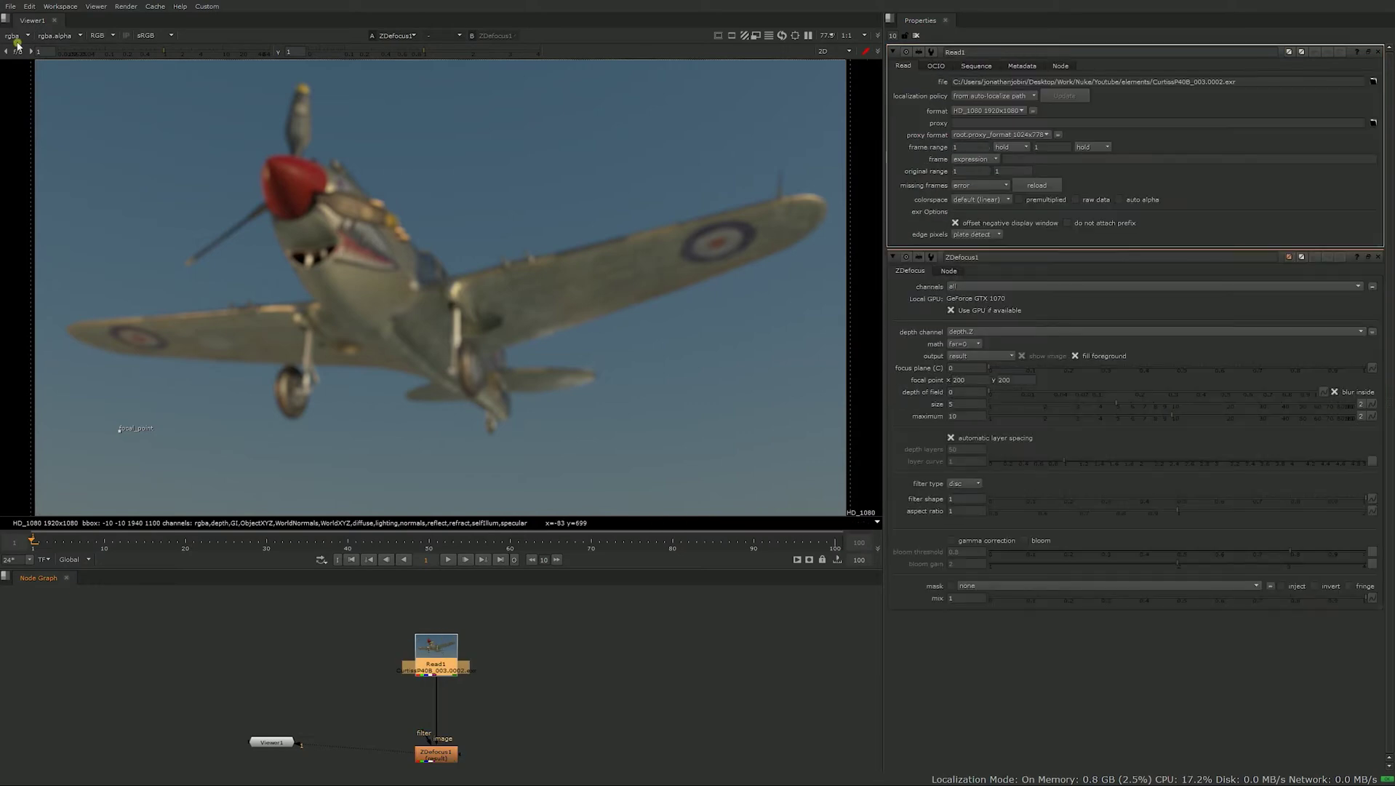
pyautogui.click(21, 37)
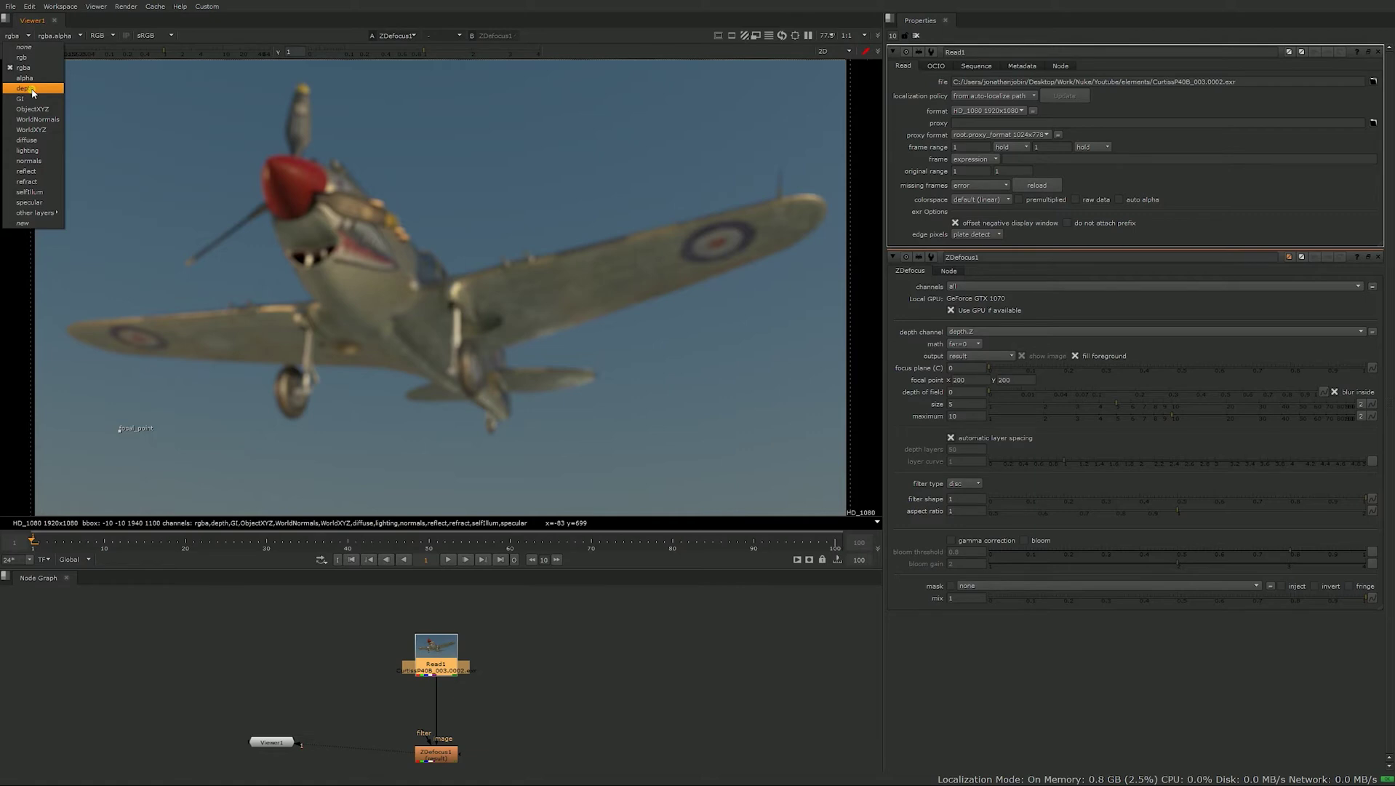
pyautogui.press('Escape')
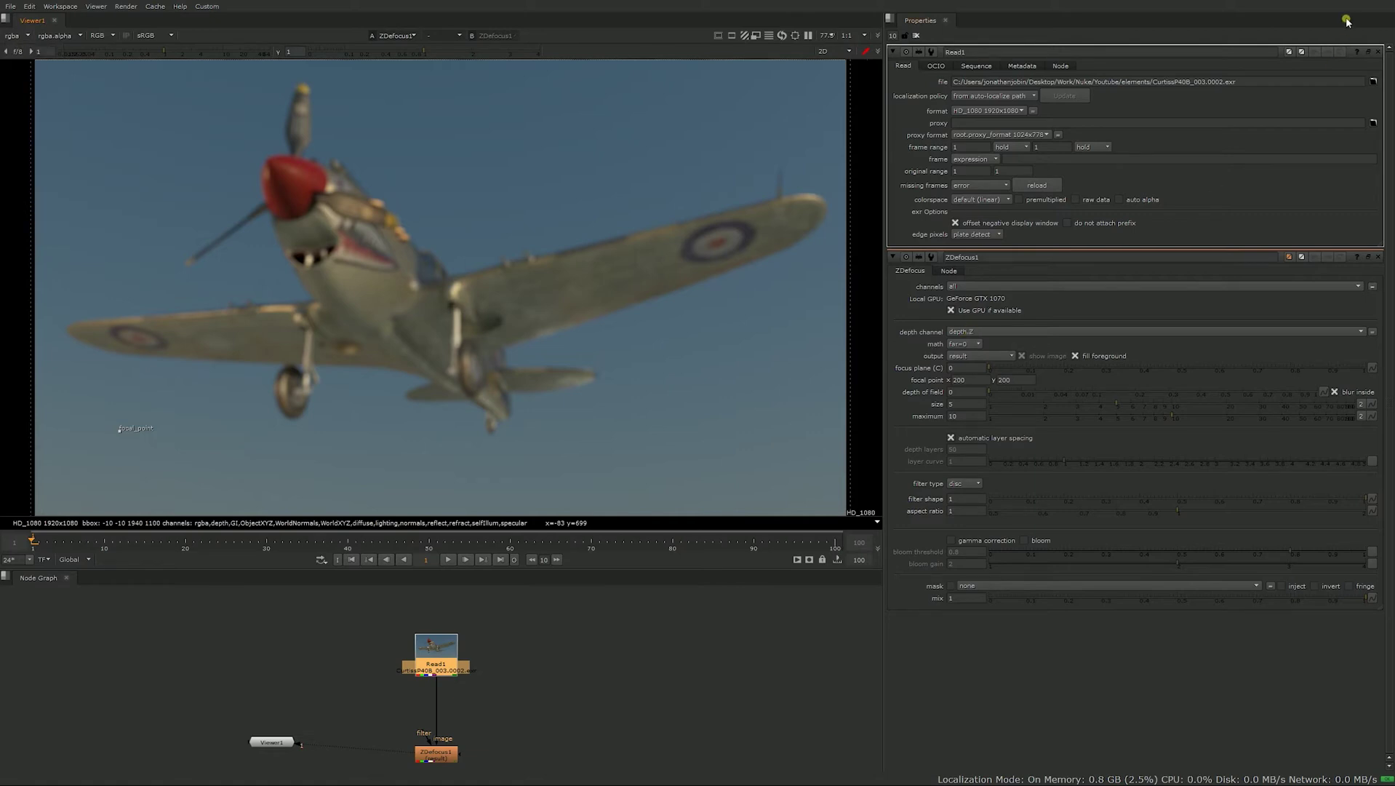
pyautogui.click(1377, 51)
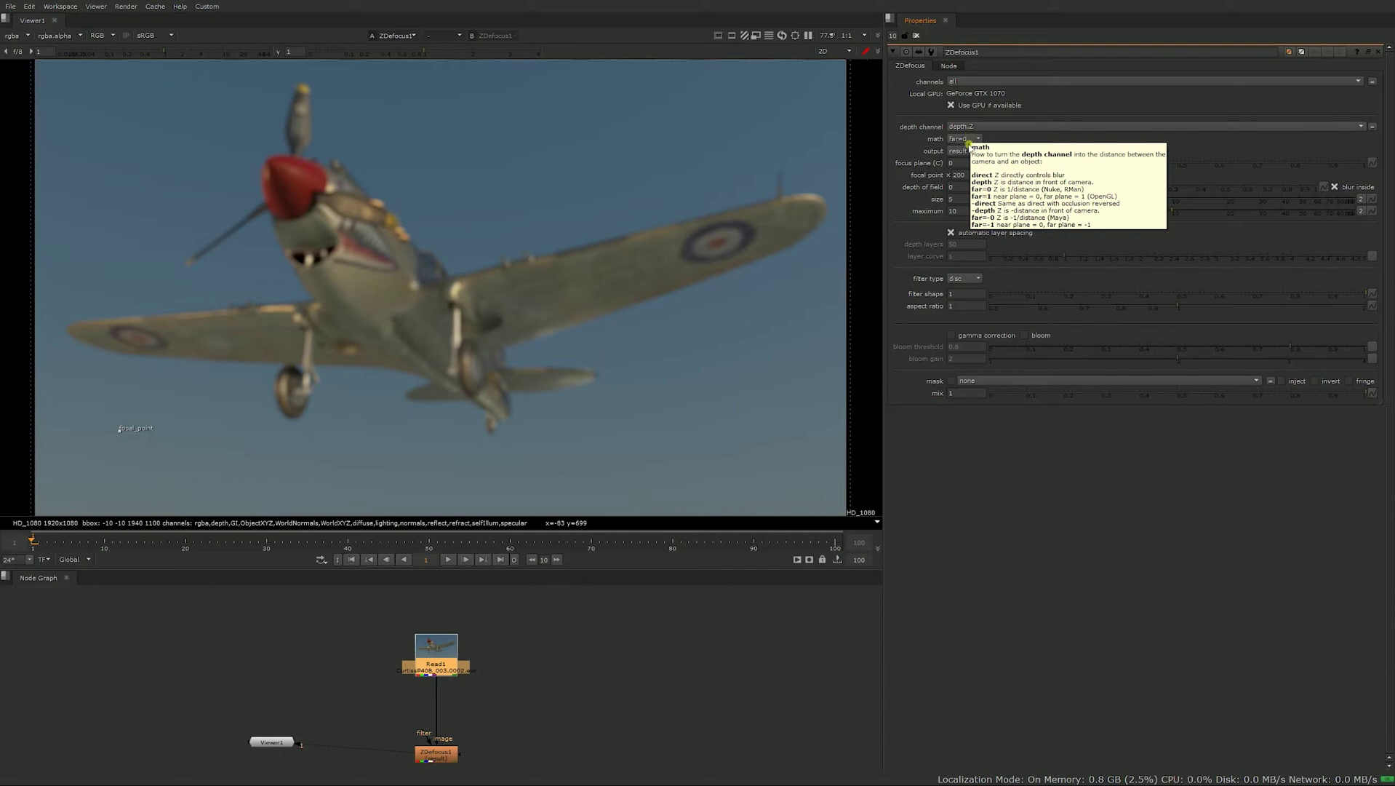
# Set the ZDefocus math to depth and the blur size to 15.
pyautogui.click(962, 139)
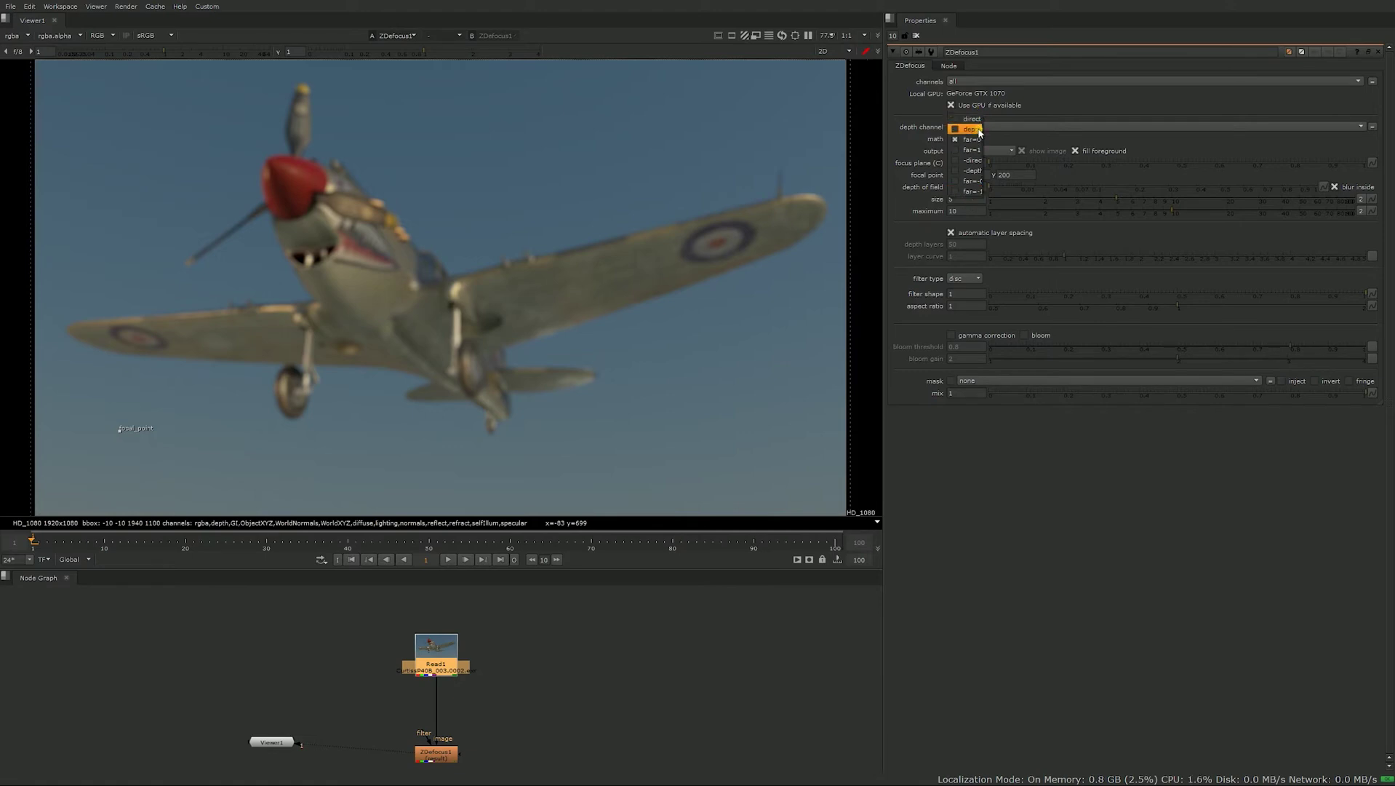
pyautogui.click(970, 129)
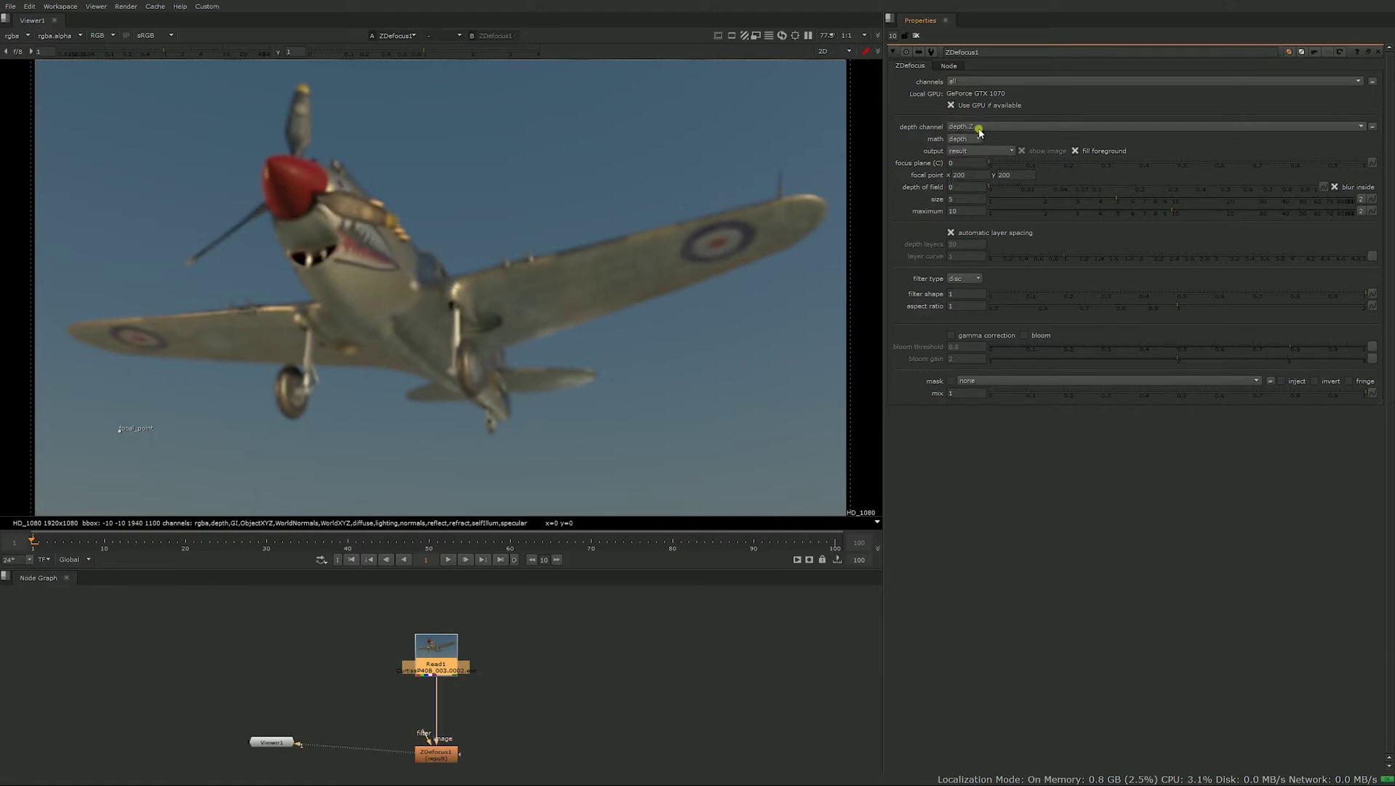
pyautogui.click(966, 198)
pyautogui.write('15')
pyautogui.press('Return')
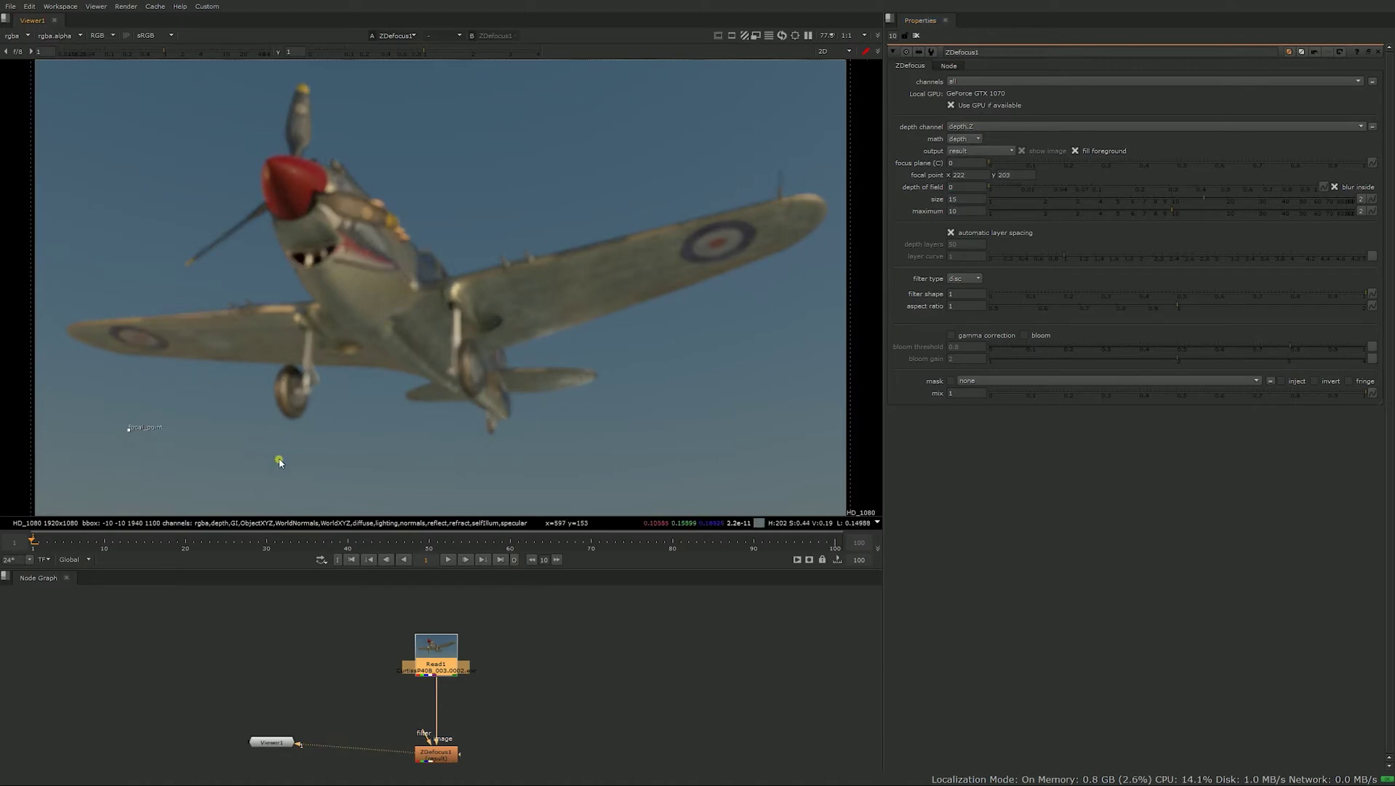
# Place the ZDefocus focal point on the plane's red nose.
pyautogui.moveTo(120, 429); pyautogui.dragTo(280, 178)
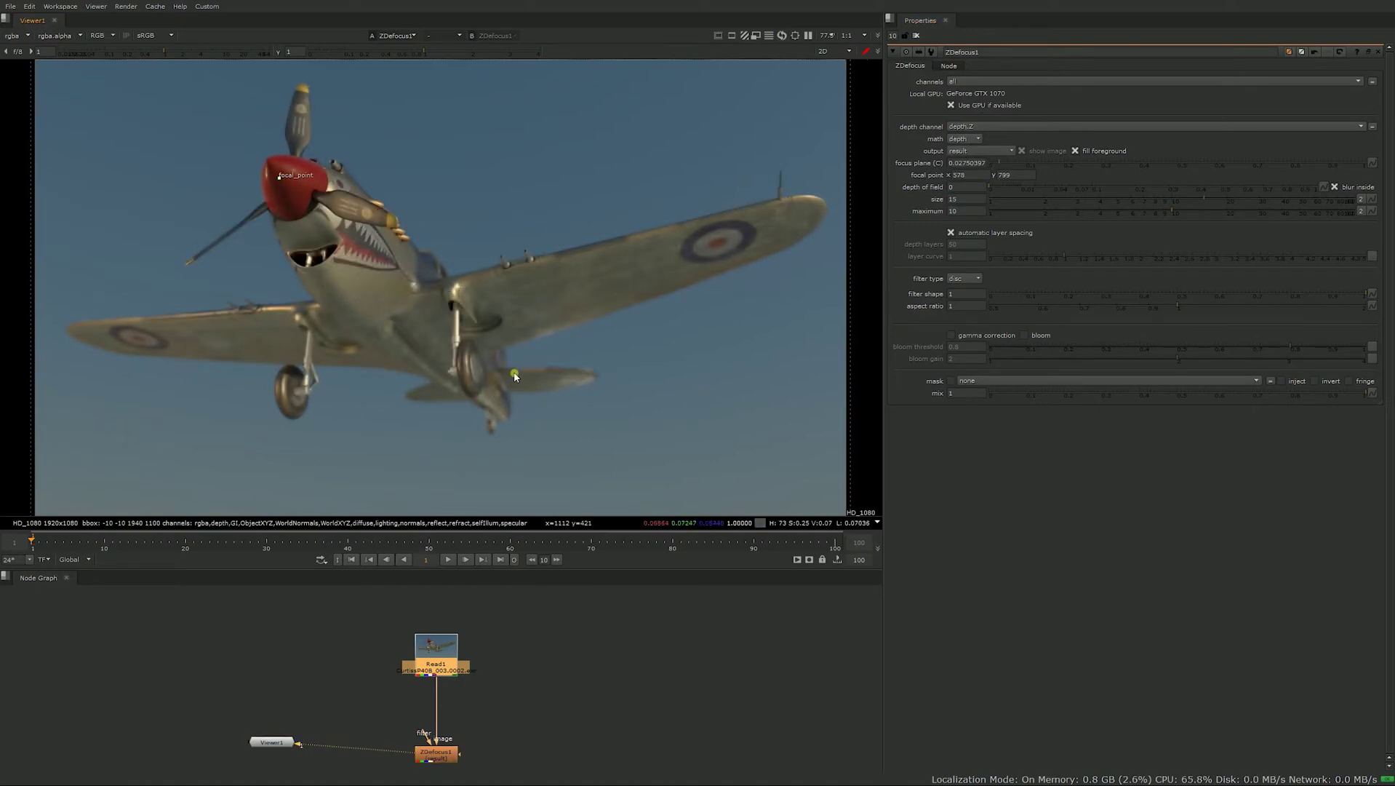
pyautogui.scroll(4, 560, 376)
pyautogui.scroll(4, 530, 371)
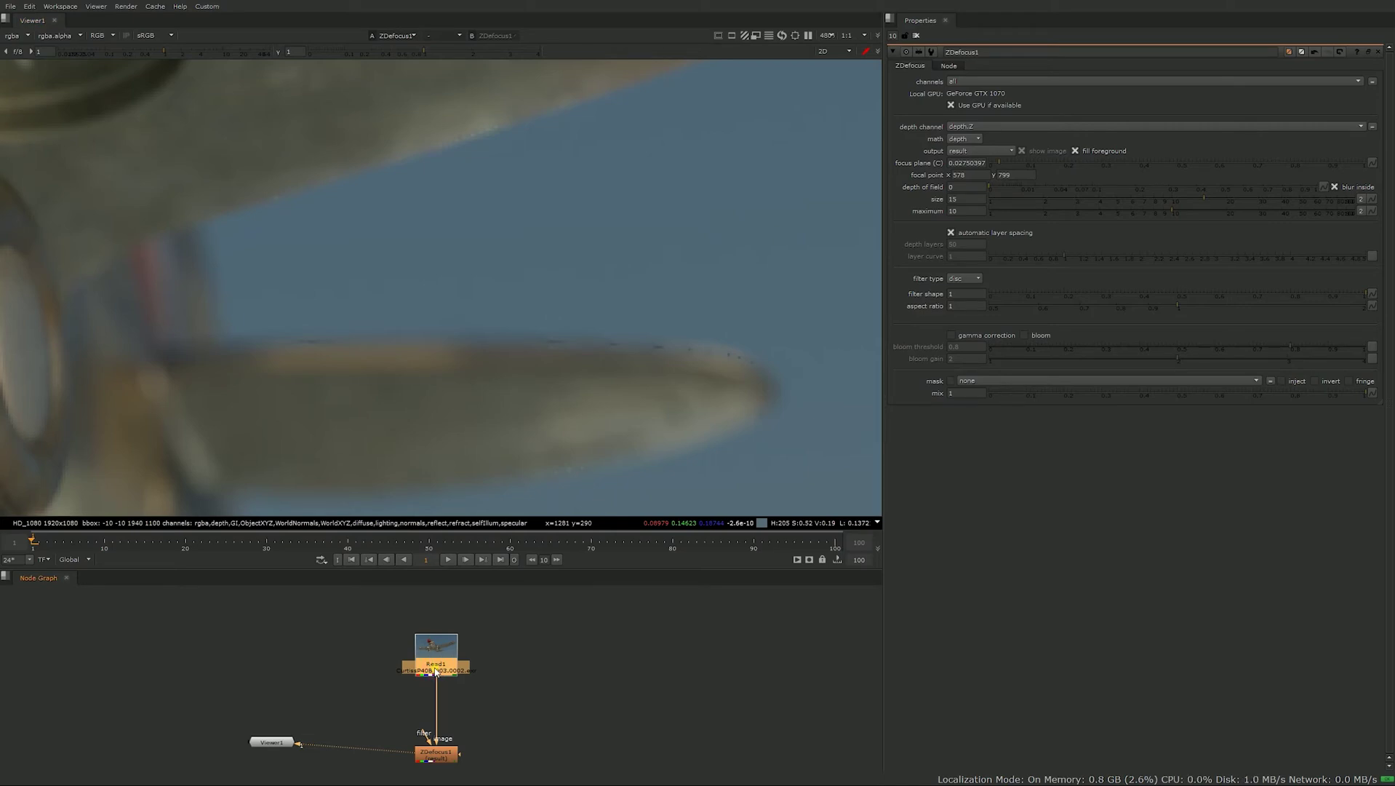
pyautogui.press('Tab')
# Insert an Unpremult after Read1 dividing the depth channel, then zoom the viewer out.
pyautogui.write('un')
pyautogui.press('Return')
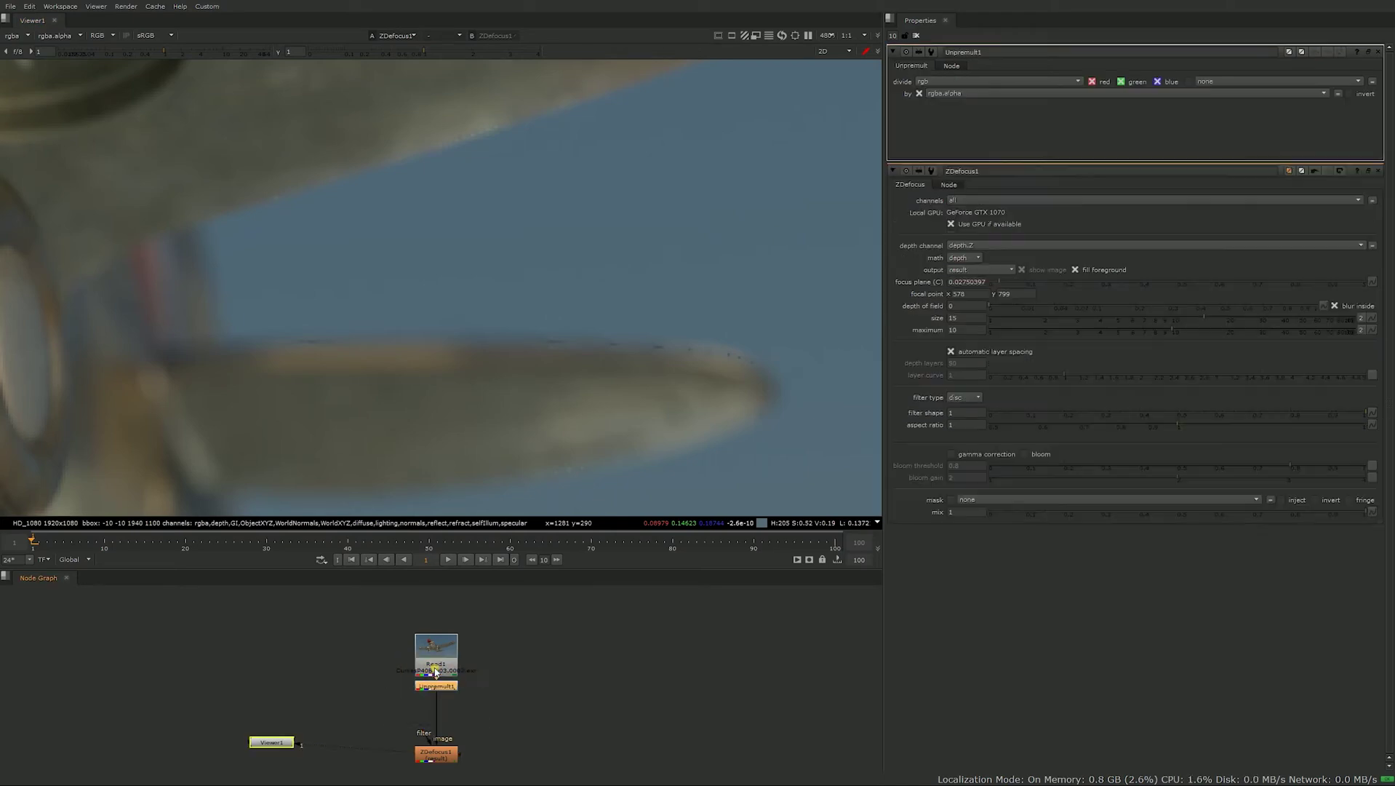
pyautogui.click(941, 82)
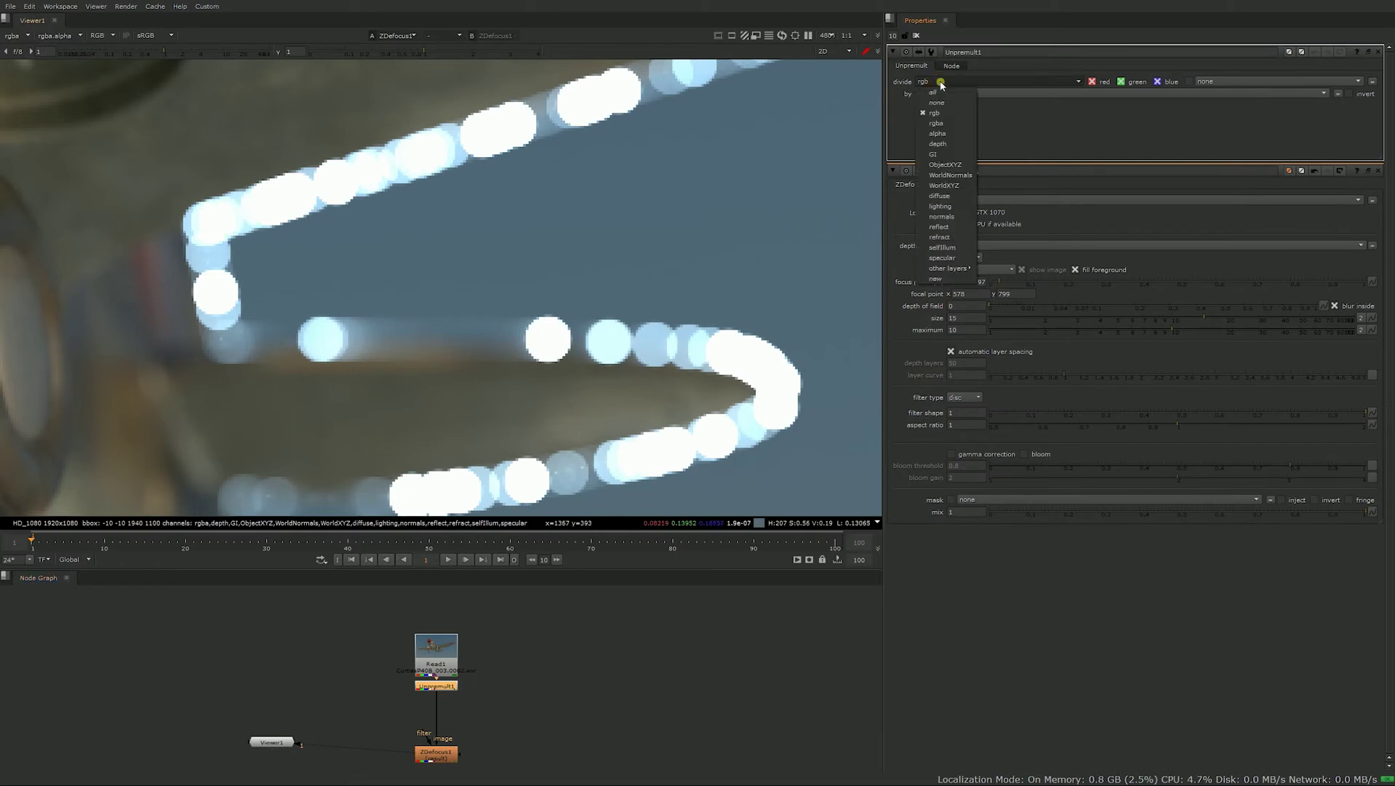
pyautogui.click(938, 143)
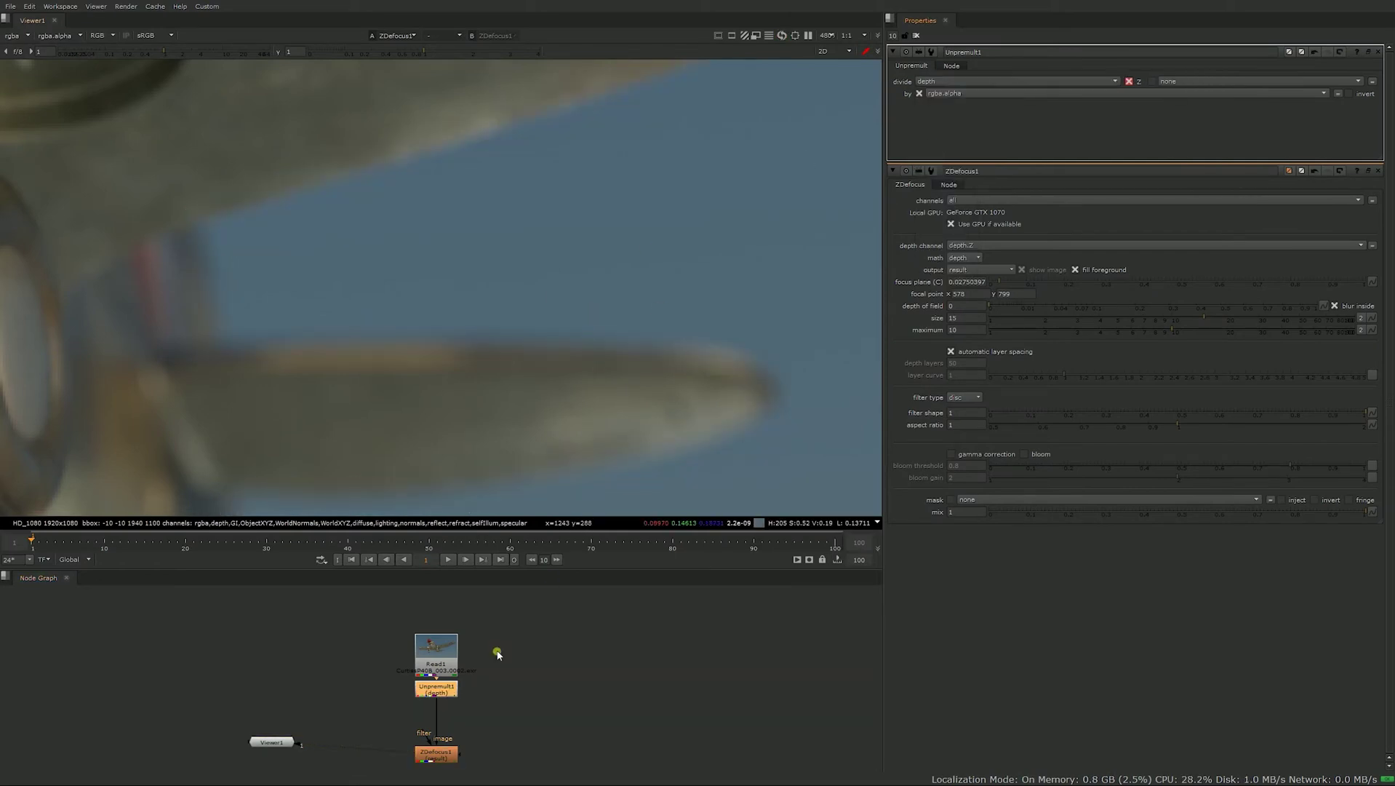
pyautogui.click(724, 346)
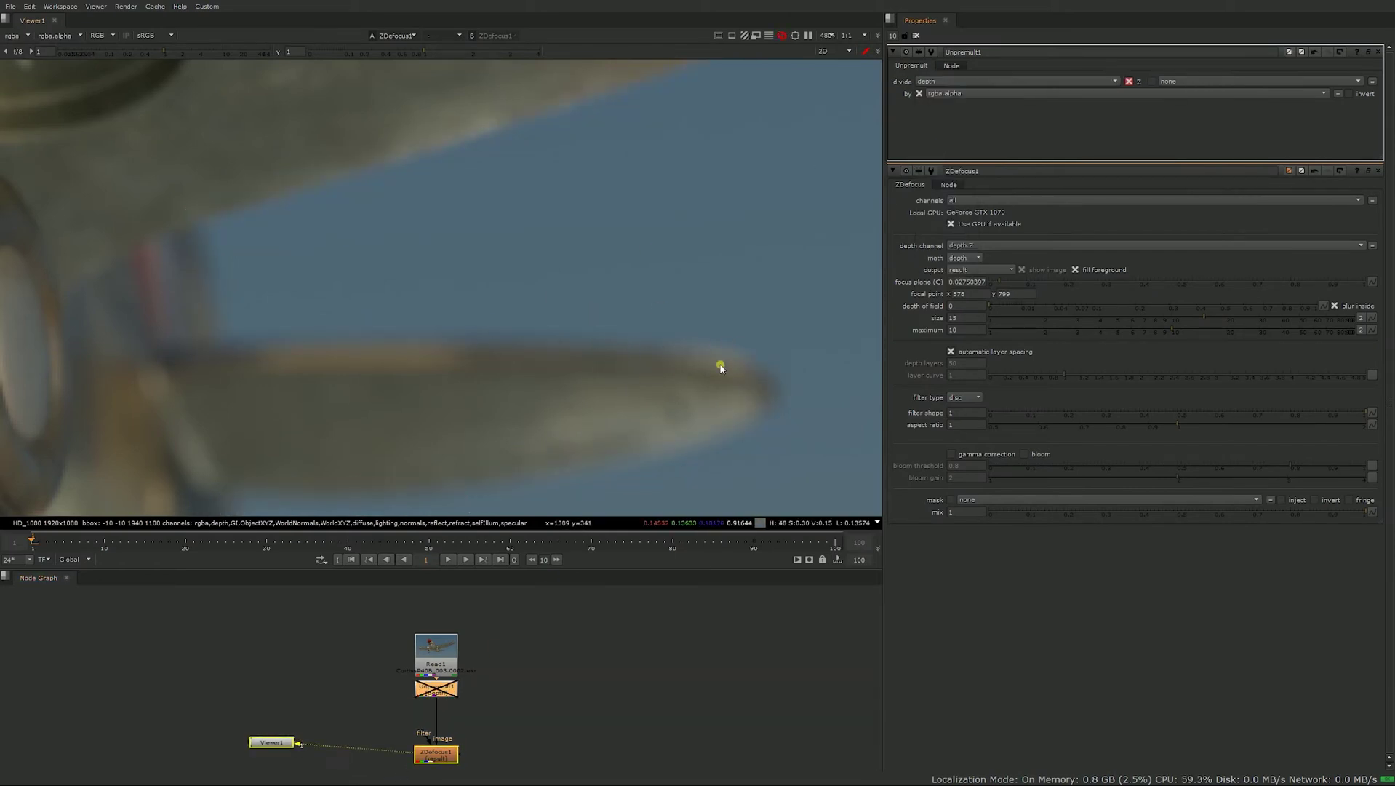
pyautogui.scroll(-4, 702, 338)
pyautogui.scroll(-2, 682, 351)
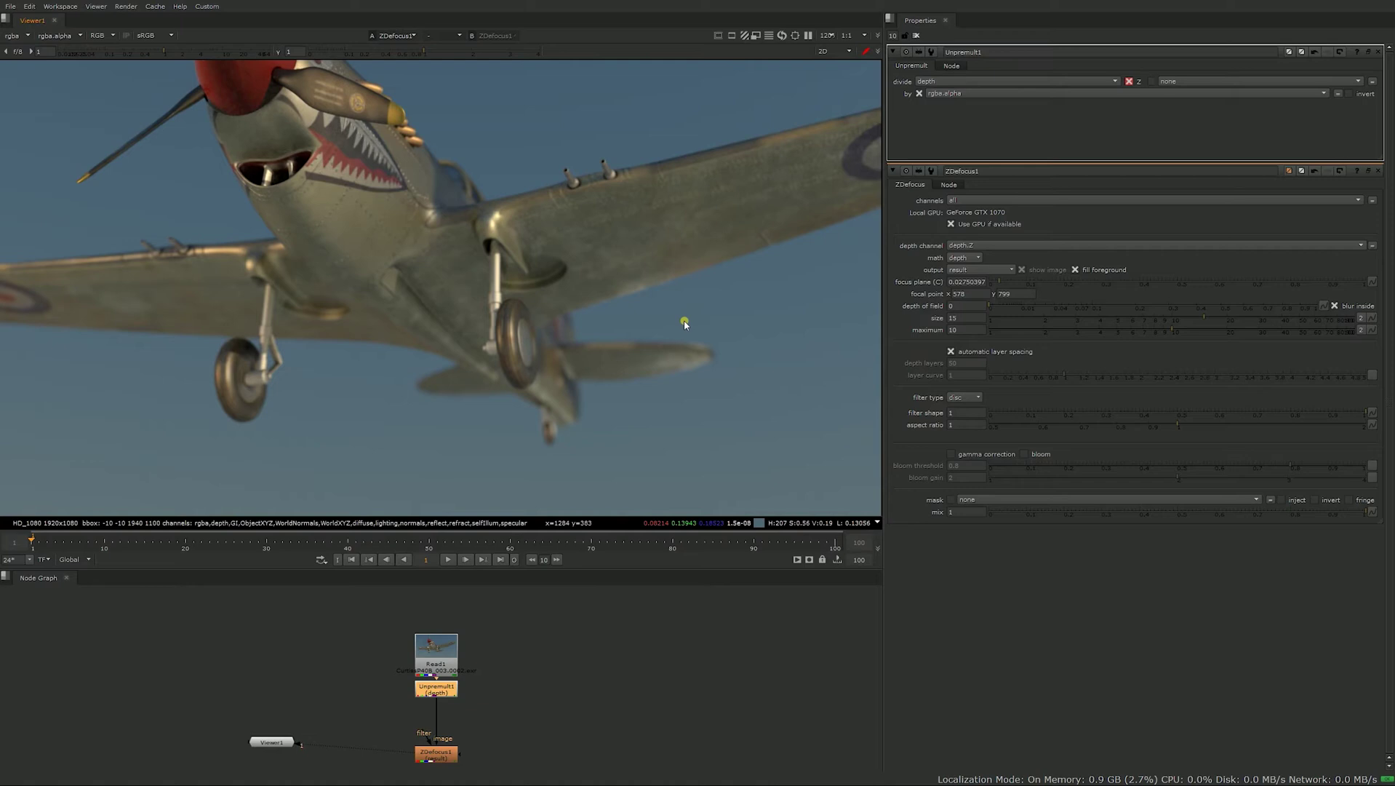
pyautogui.scroll(-2, 684, 320)
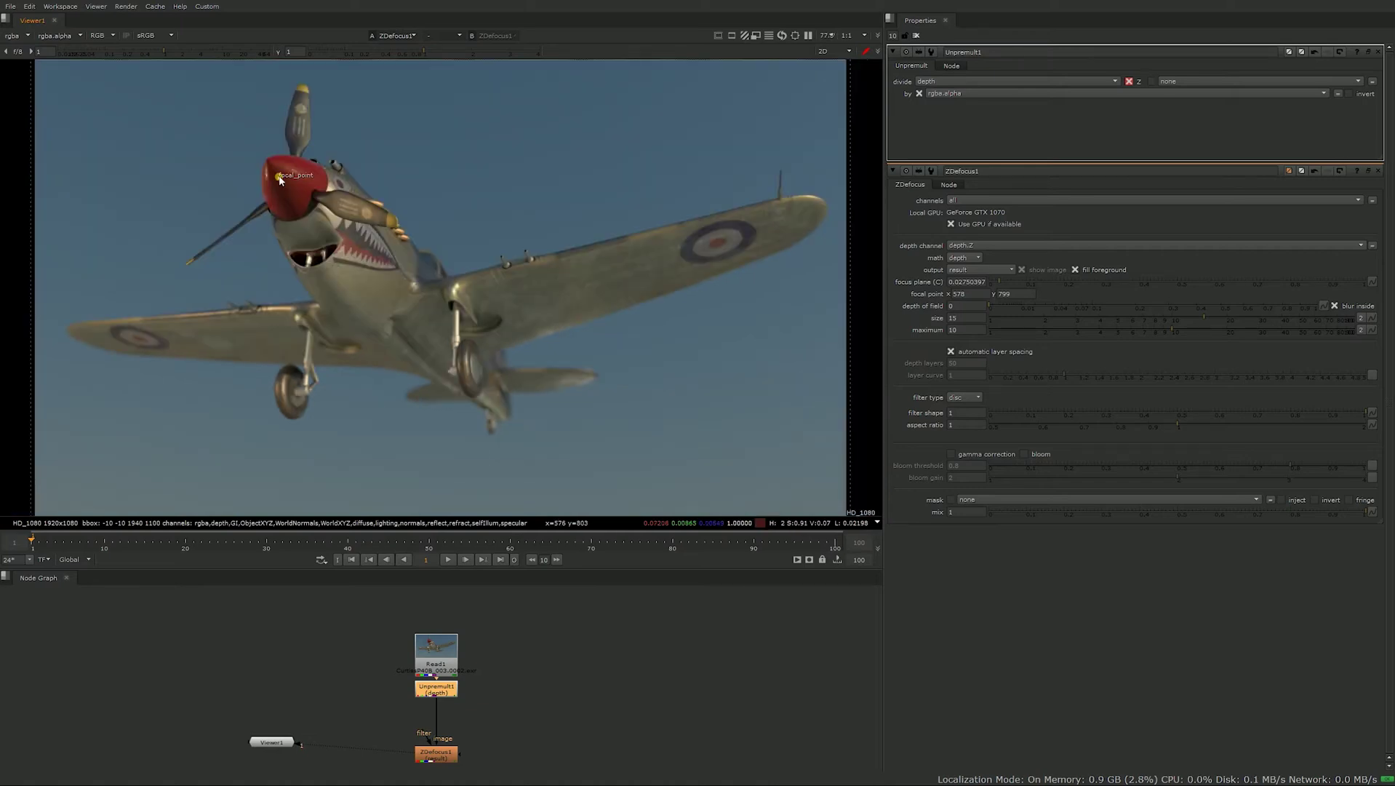
# Move the focal point from the nose to the fuselage, then toward the tail.
pyautogui.moveTo(280, 176); pyautogui.dragTo(499, 413)
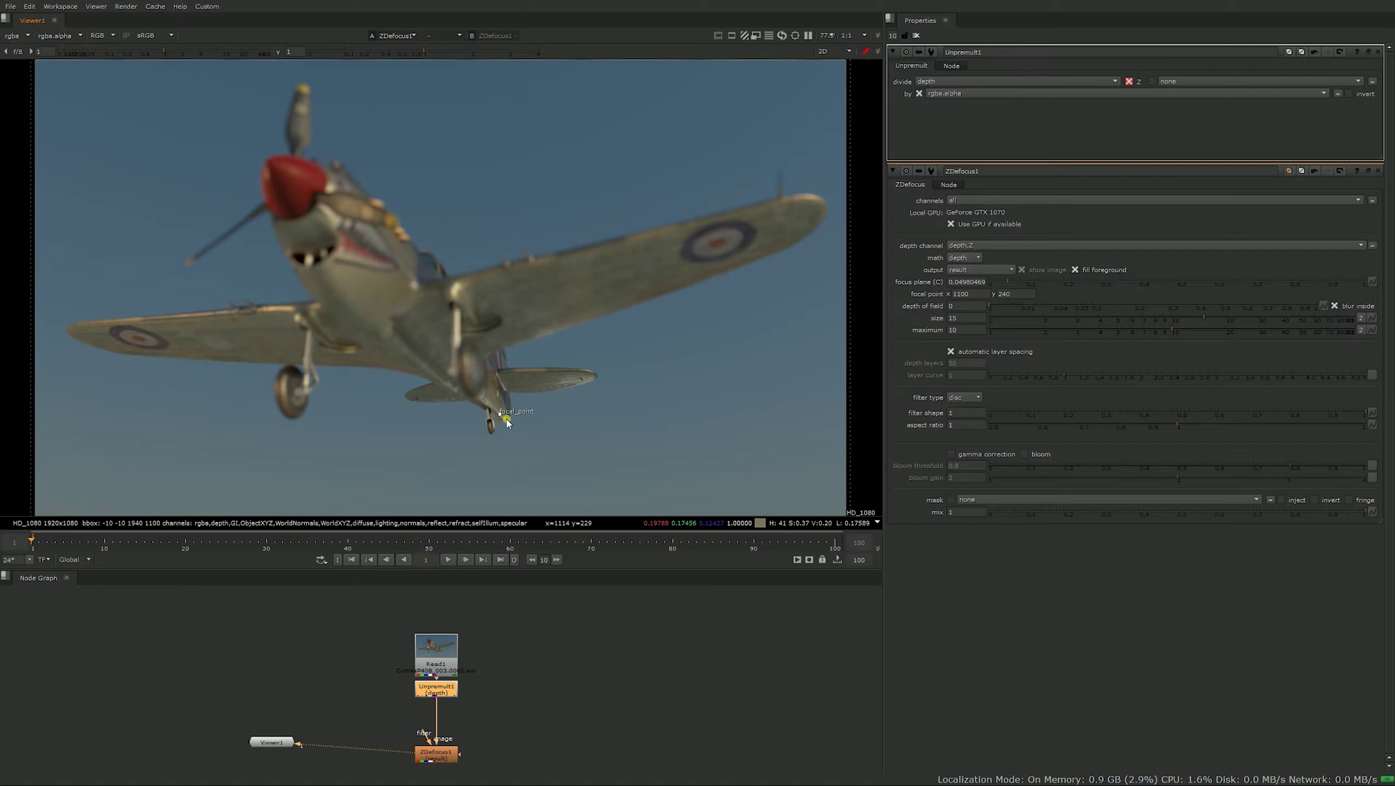
pyautogui.moveTo(503, 415); pyautogui.dragTo(467, 333)
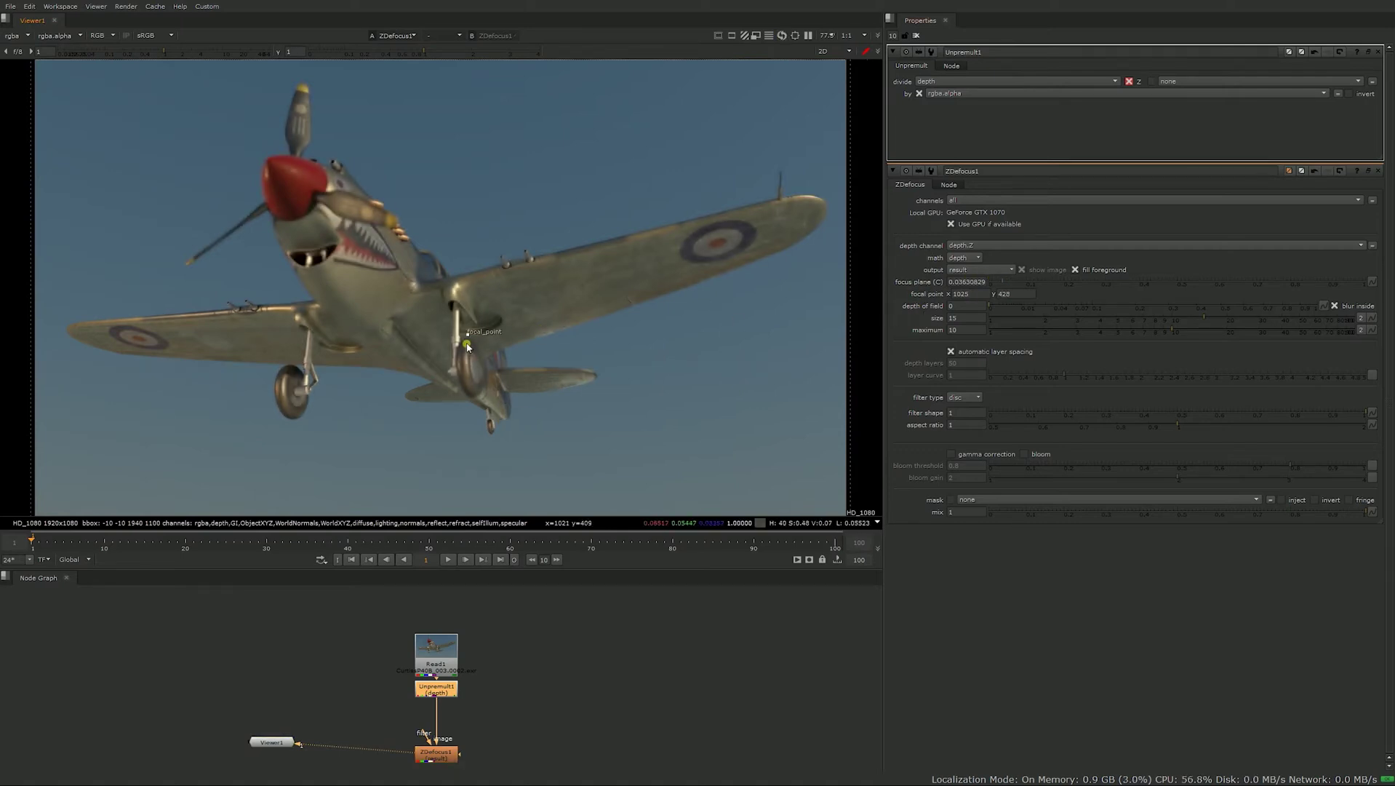
pyautogui.moveTo(467, 336); pyautogui.dragTo(497, 401)
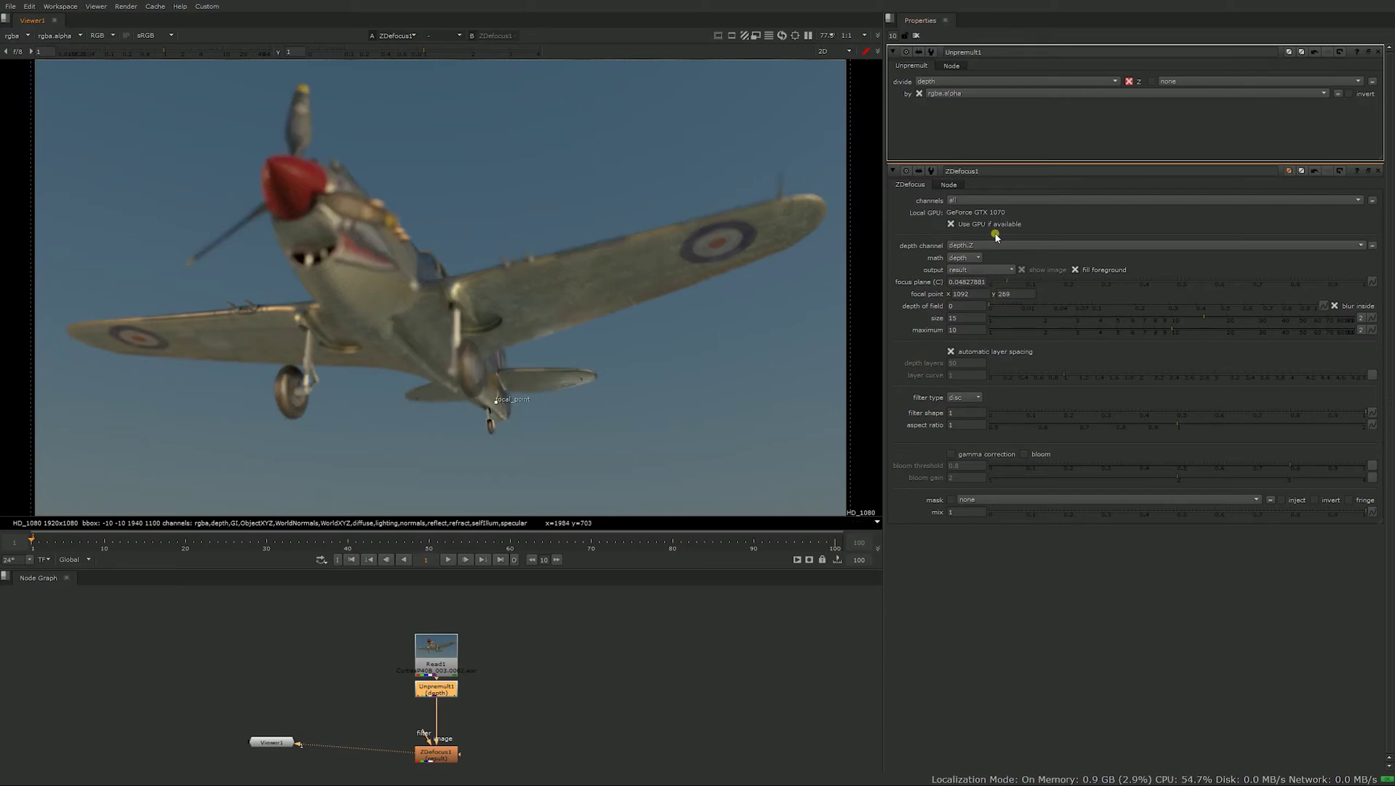
# Set the ZDefocus blur size and maximum both to 25.
pyautogui.click(969, 323)
pyautogui.write('2')
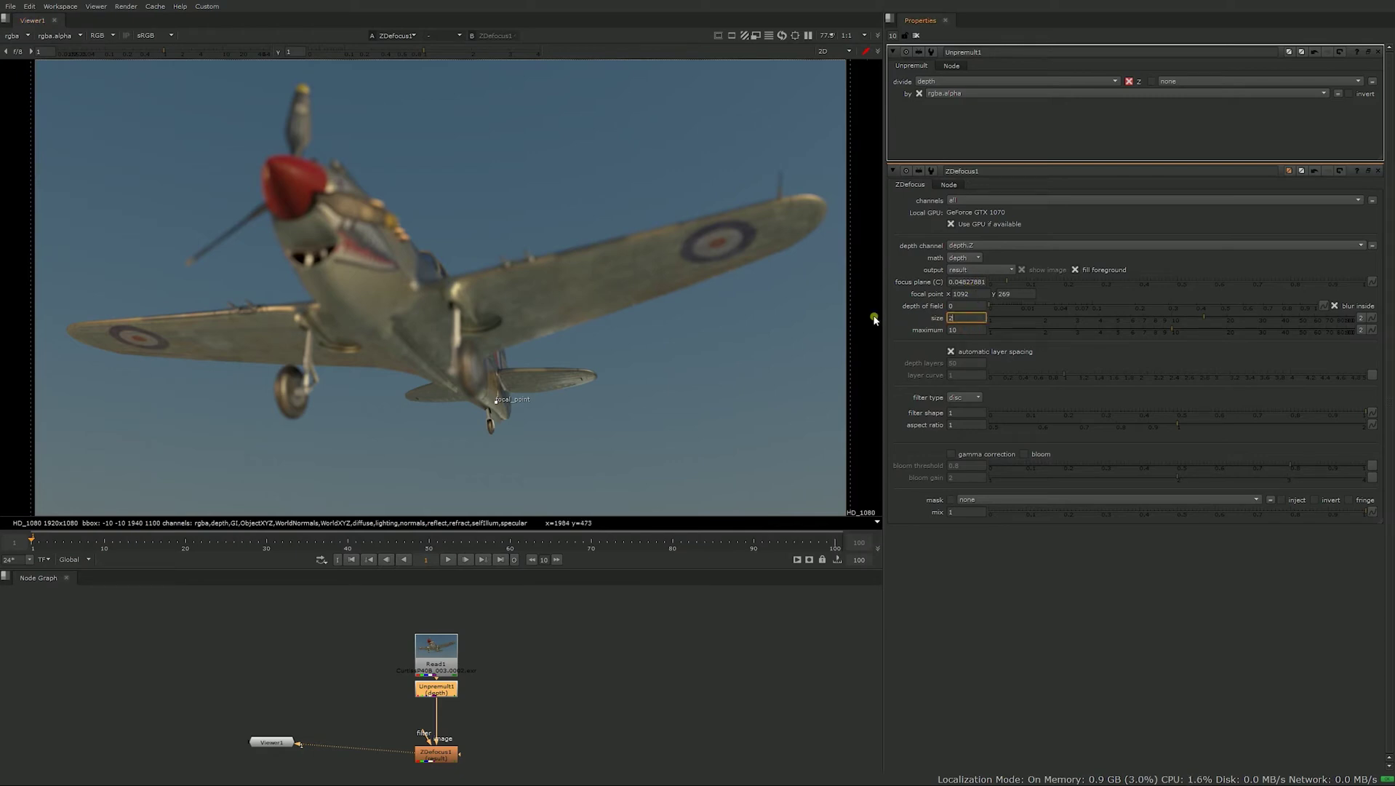
pyautogui.write('5')
pyautogui.click(966, 329)
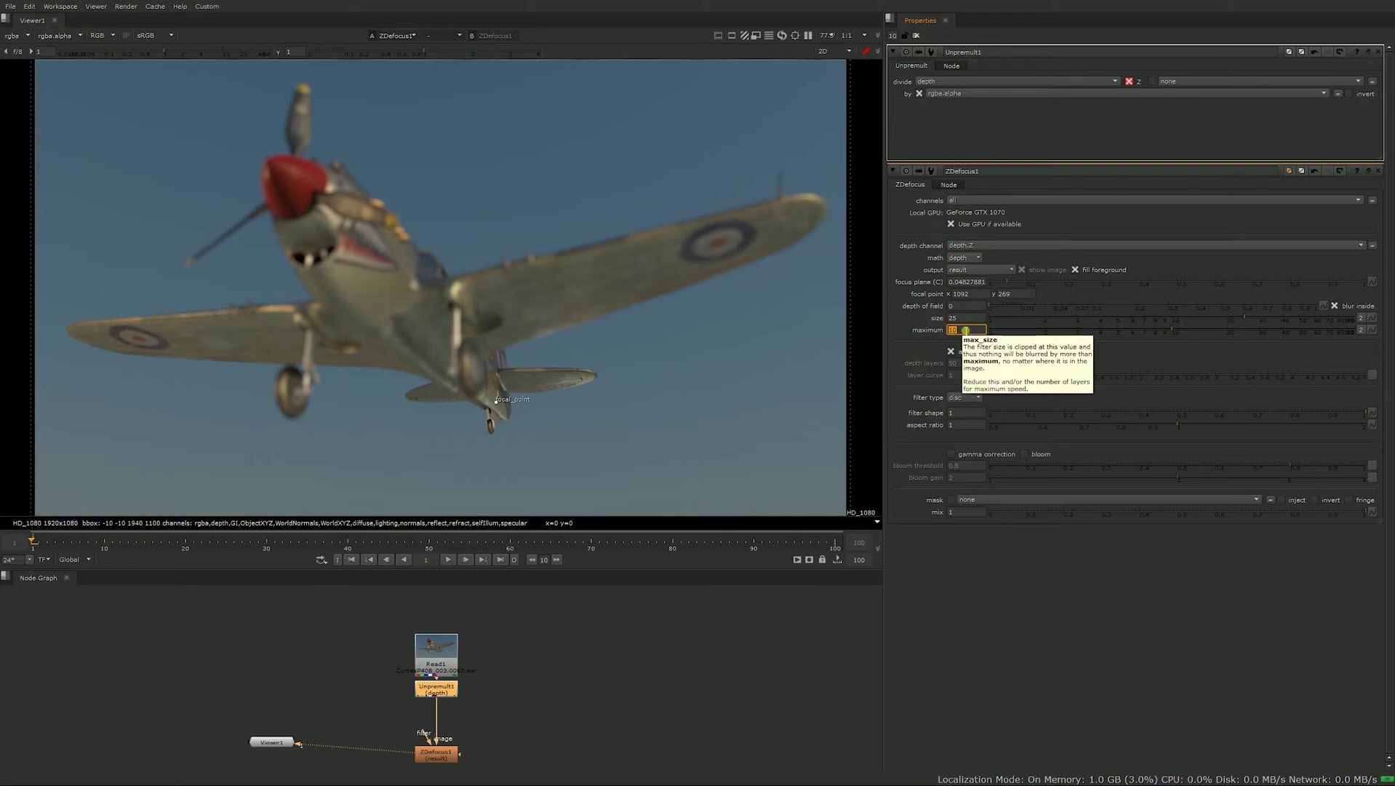
pyautogui.write('25')
pyautogui.press('Return')
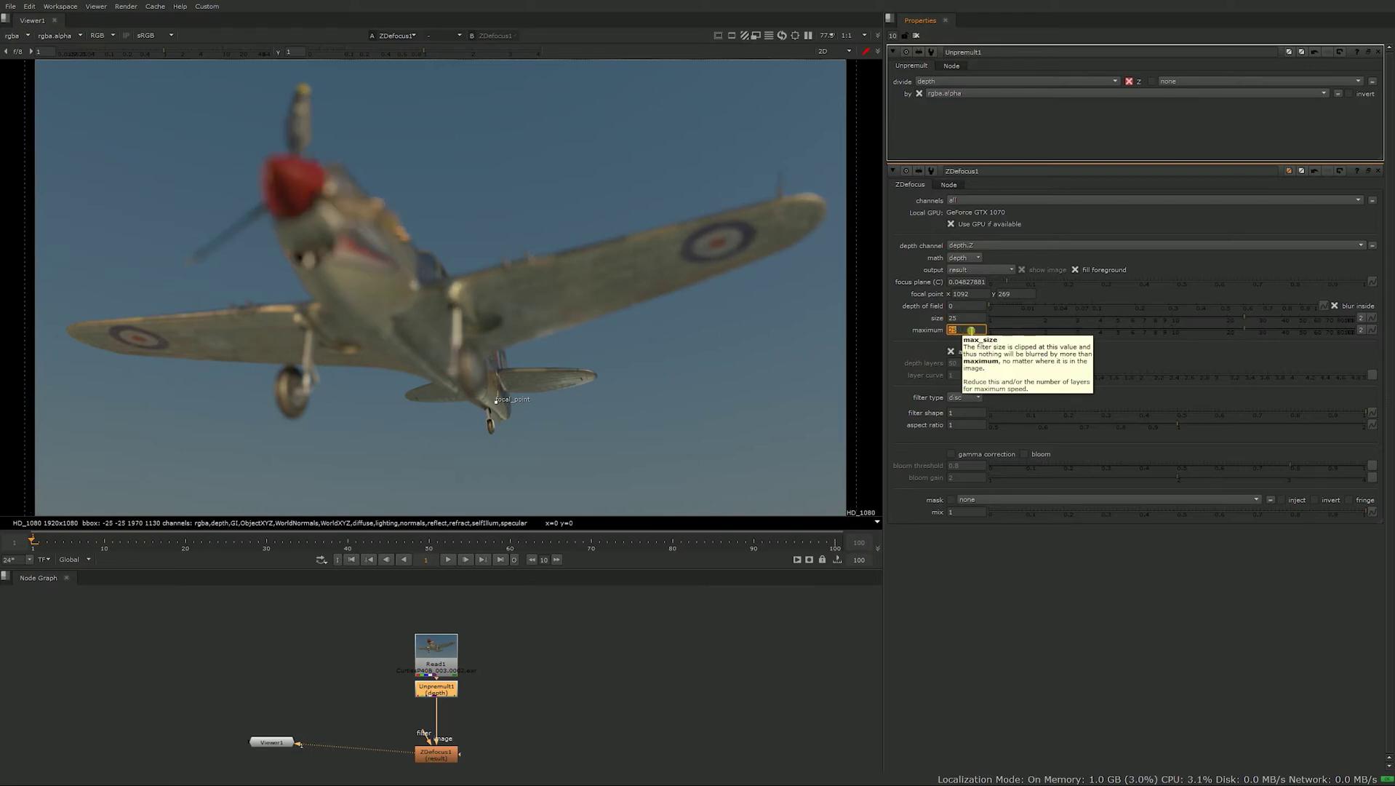
pyautogui.doubleClick(978, 333)
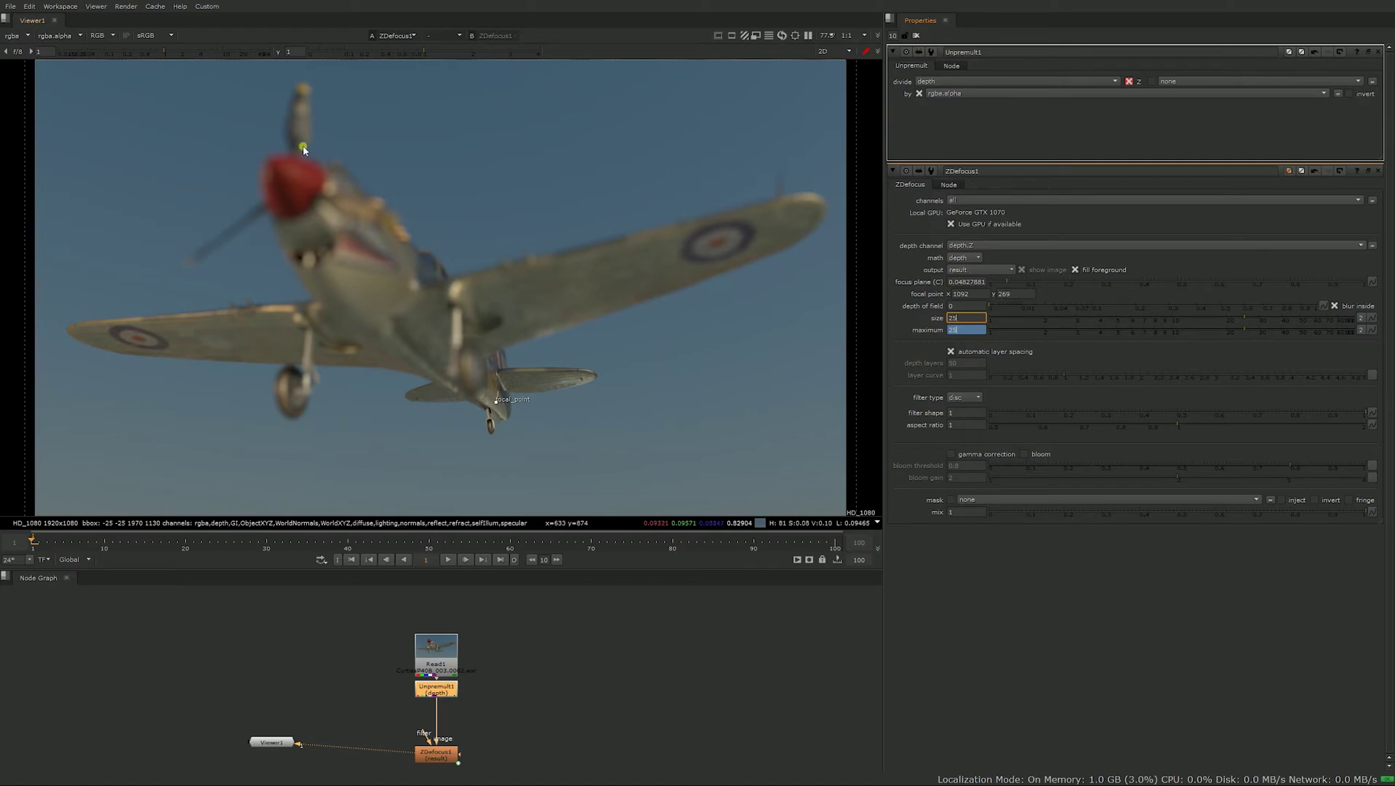
pyautogui.click(972, 333)
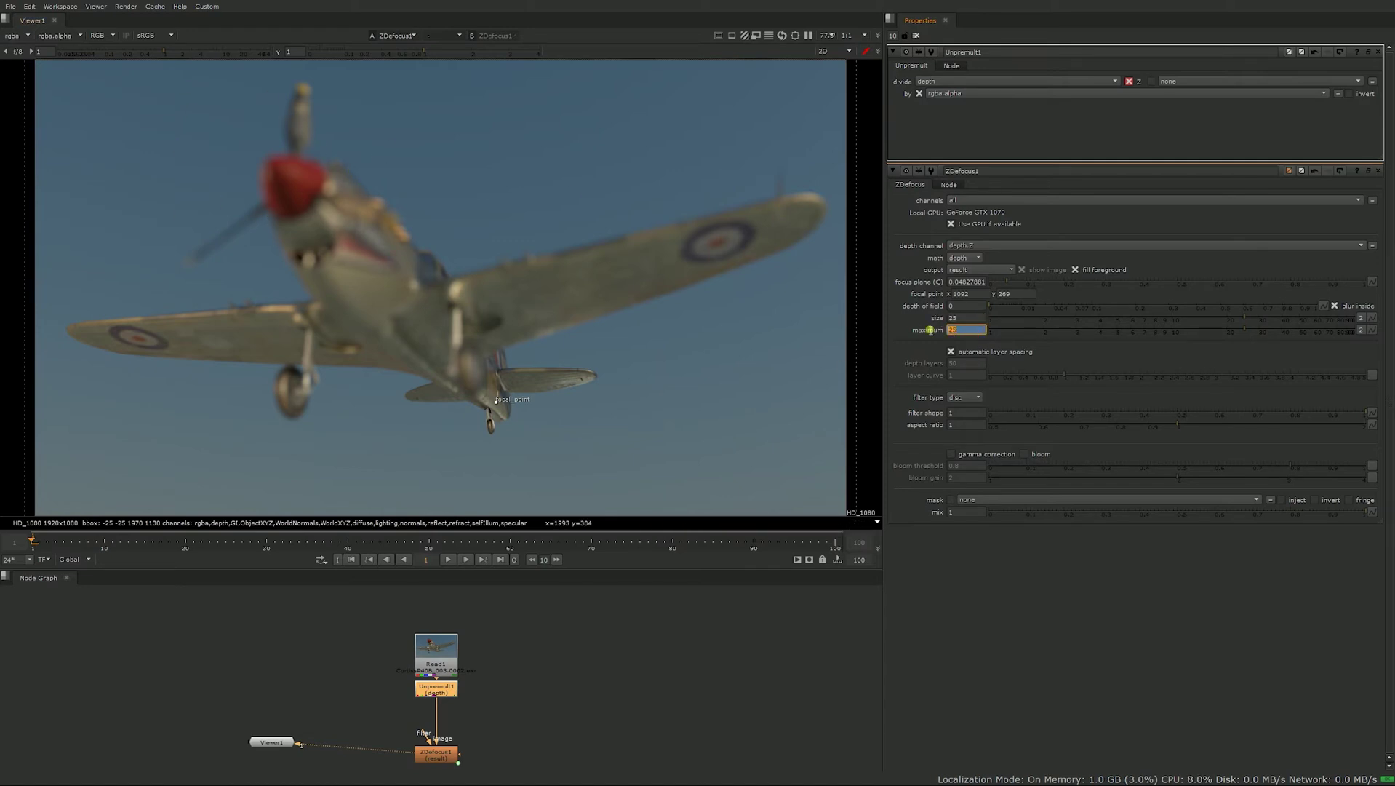
pyautogui.click(973, 318)
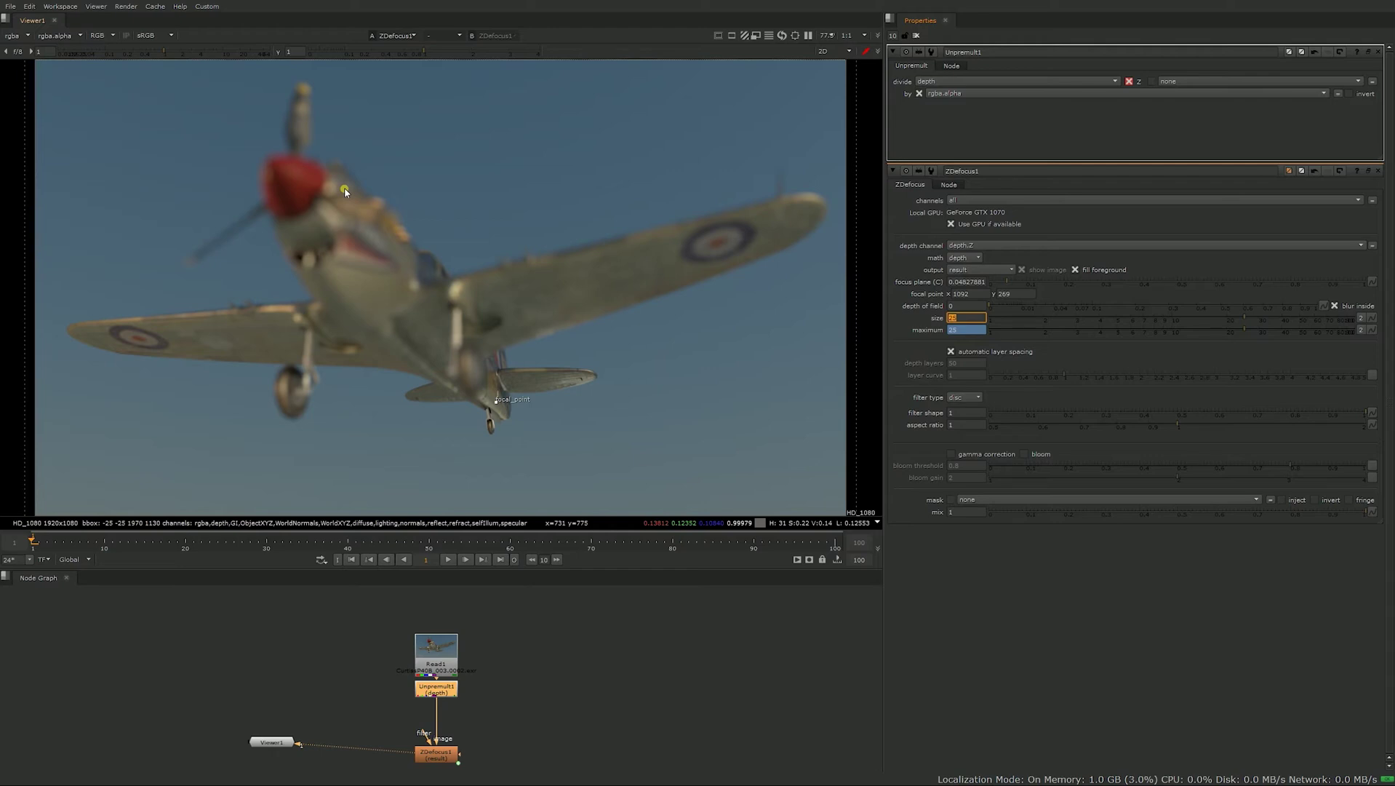
# Close the Unpremult1 properties, leaving only ZDefocus1's settings open.
pyautogui.click(1378, 52)
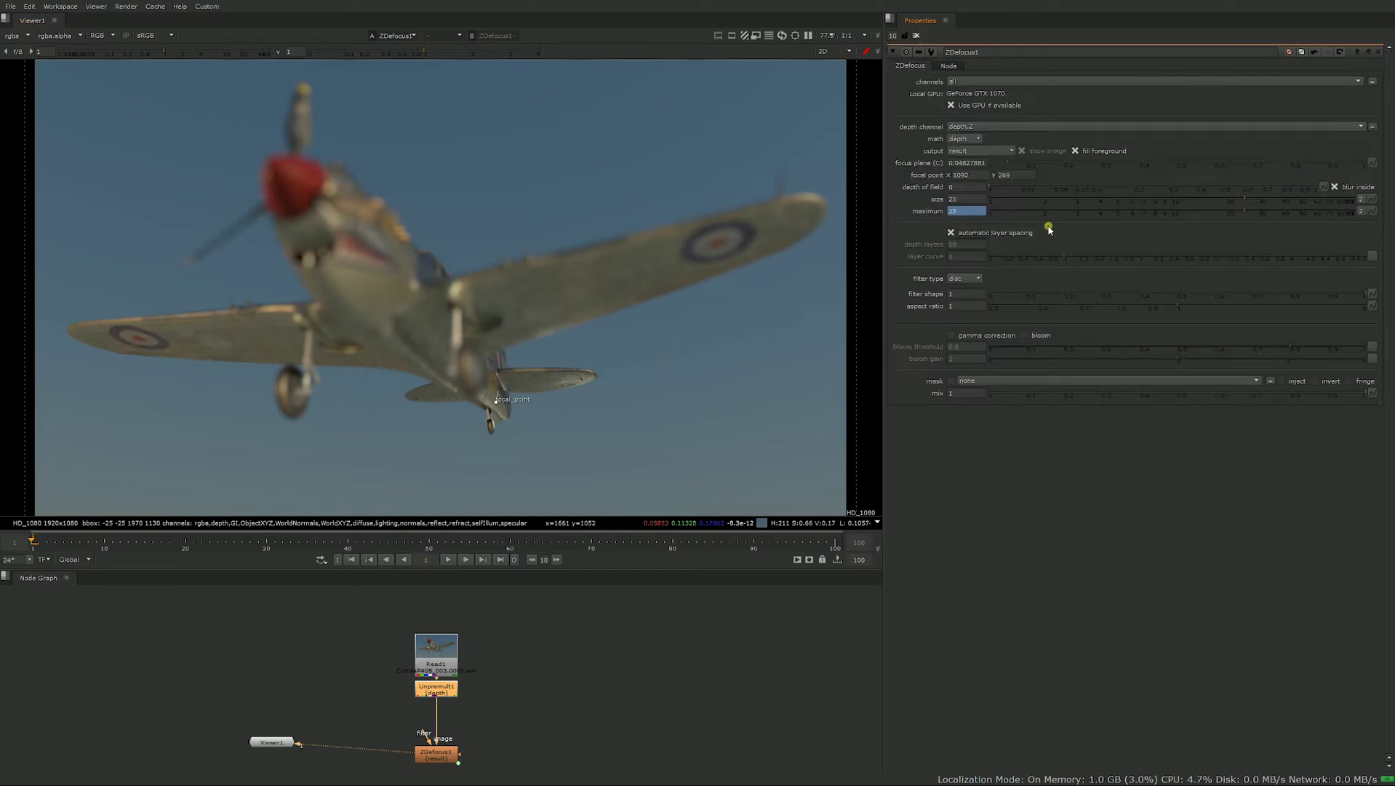
pyautogui.click(959, 201)
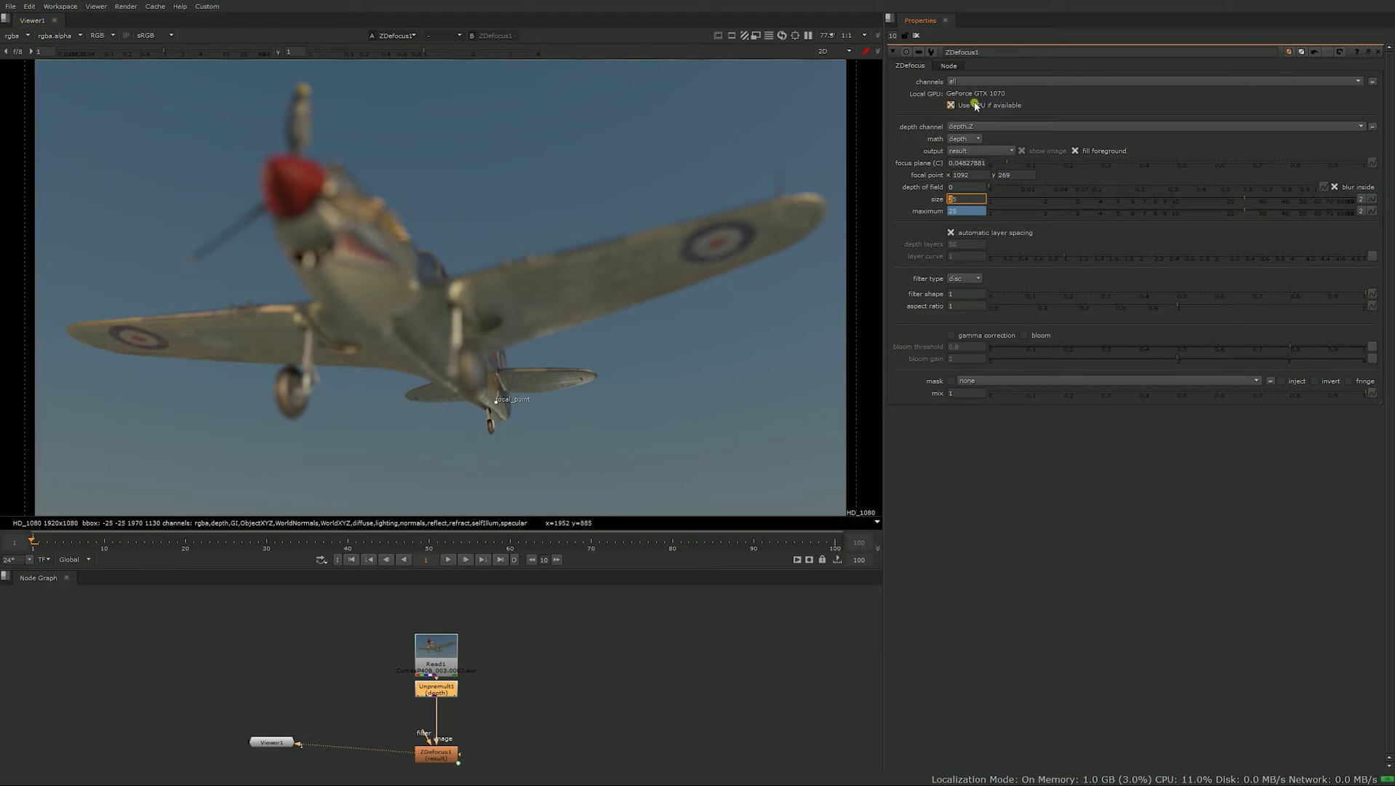
pyautogui.moveTo(975, 105)
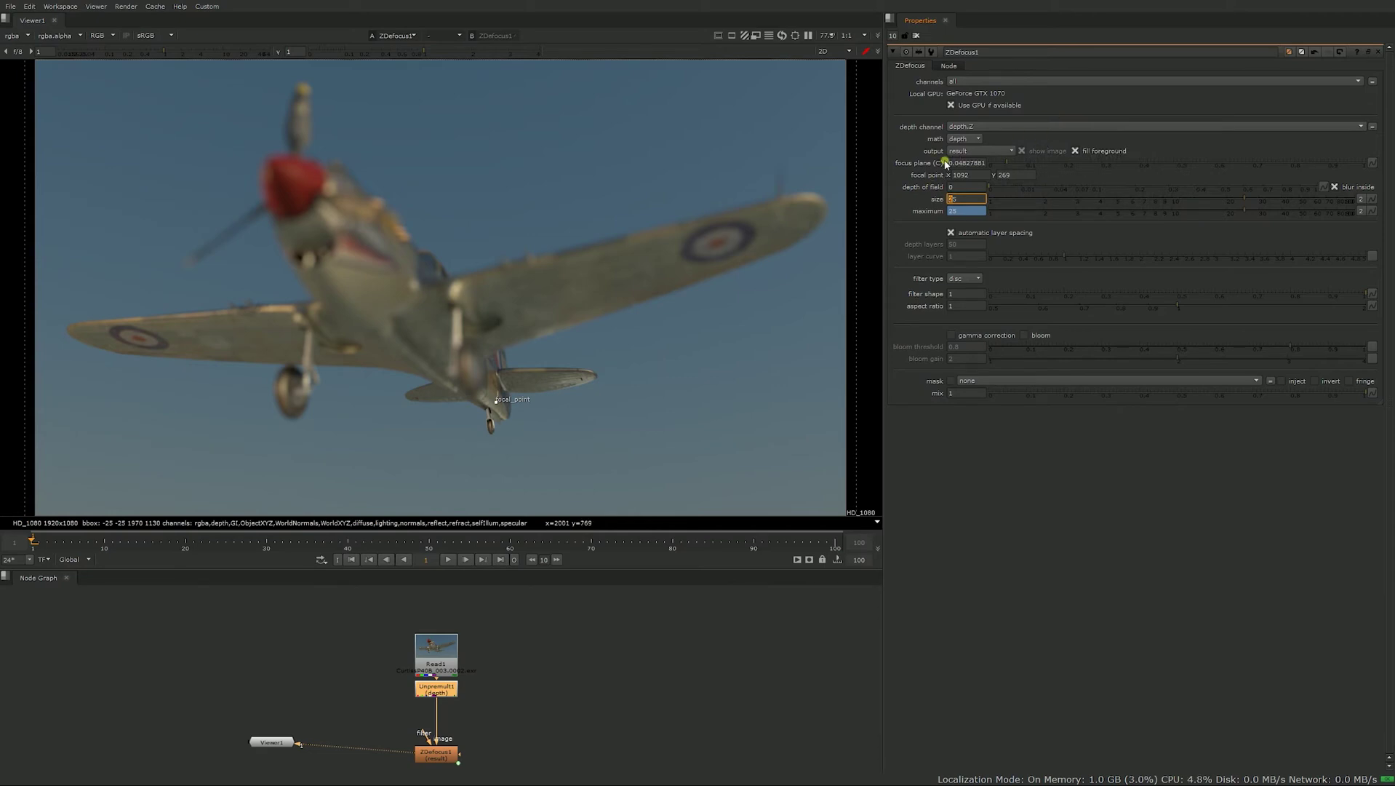
# Show the focal plane setup and move the focal point onto the plane's left wheel.
pyautogui.click(969, 152)
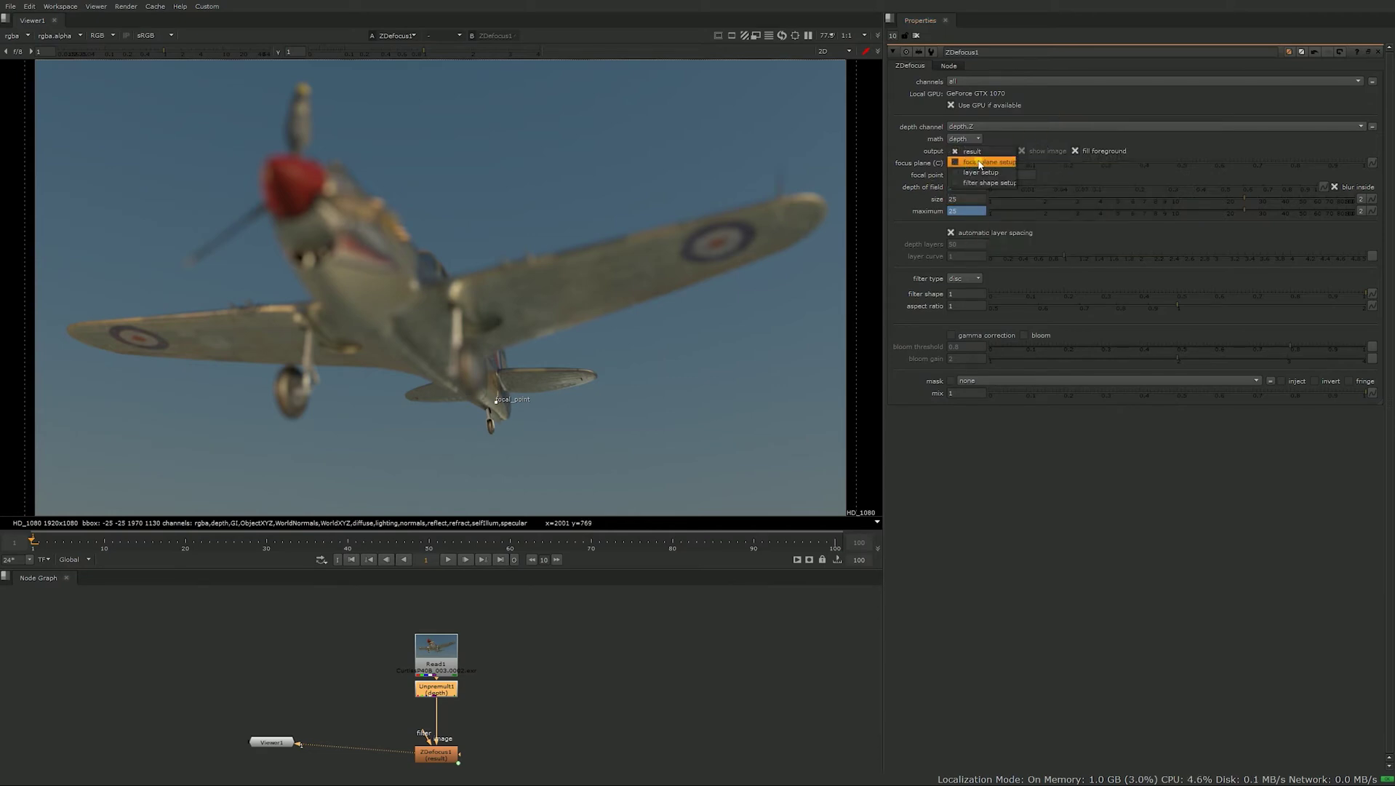
pyautogui.click(979, 163)
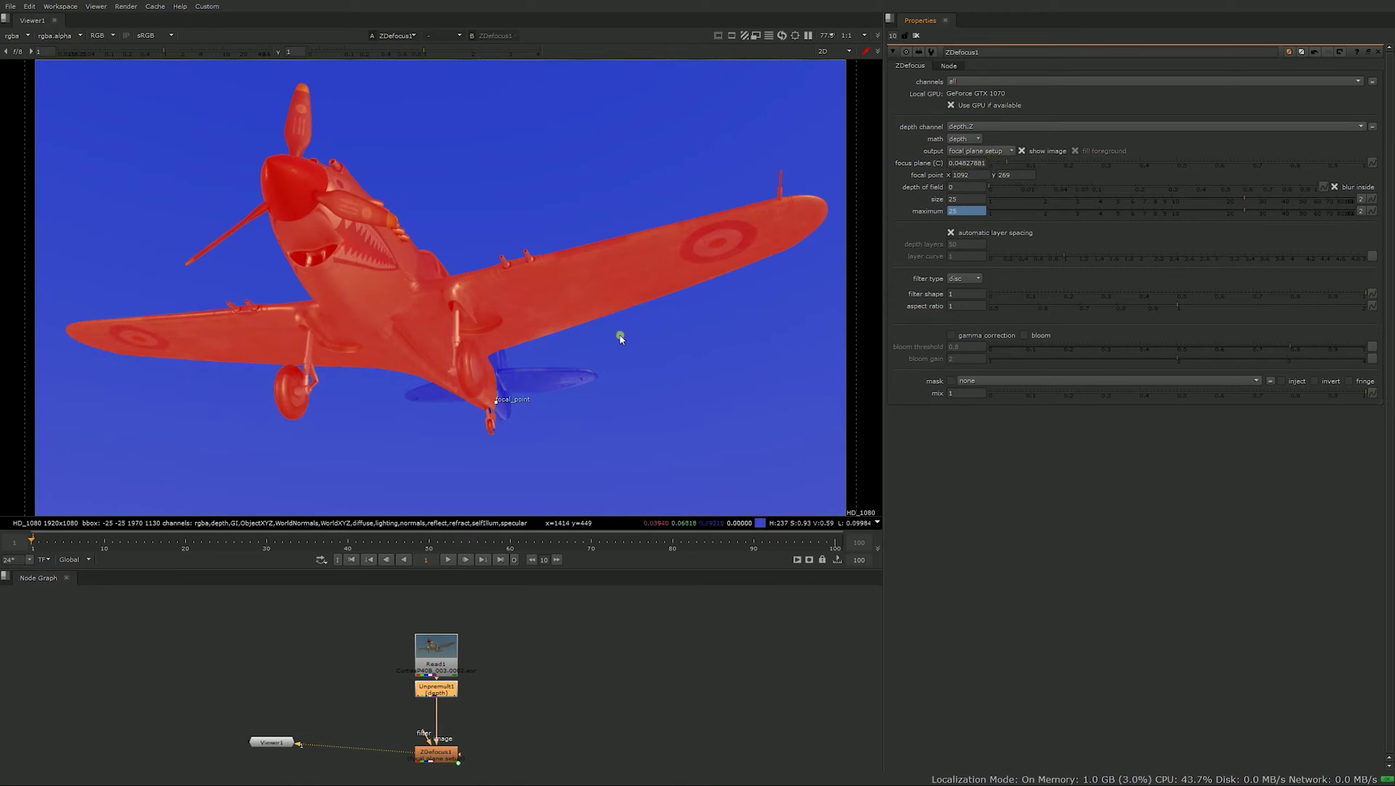
pyautogui.moveTo(496, 399); pyautogui.dragTo(288, 396)
pyautogui.scroll(1, 288, 396)
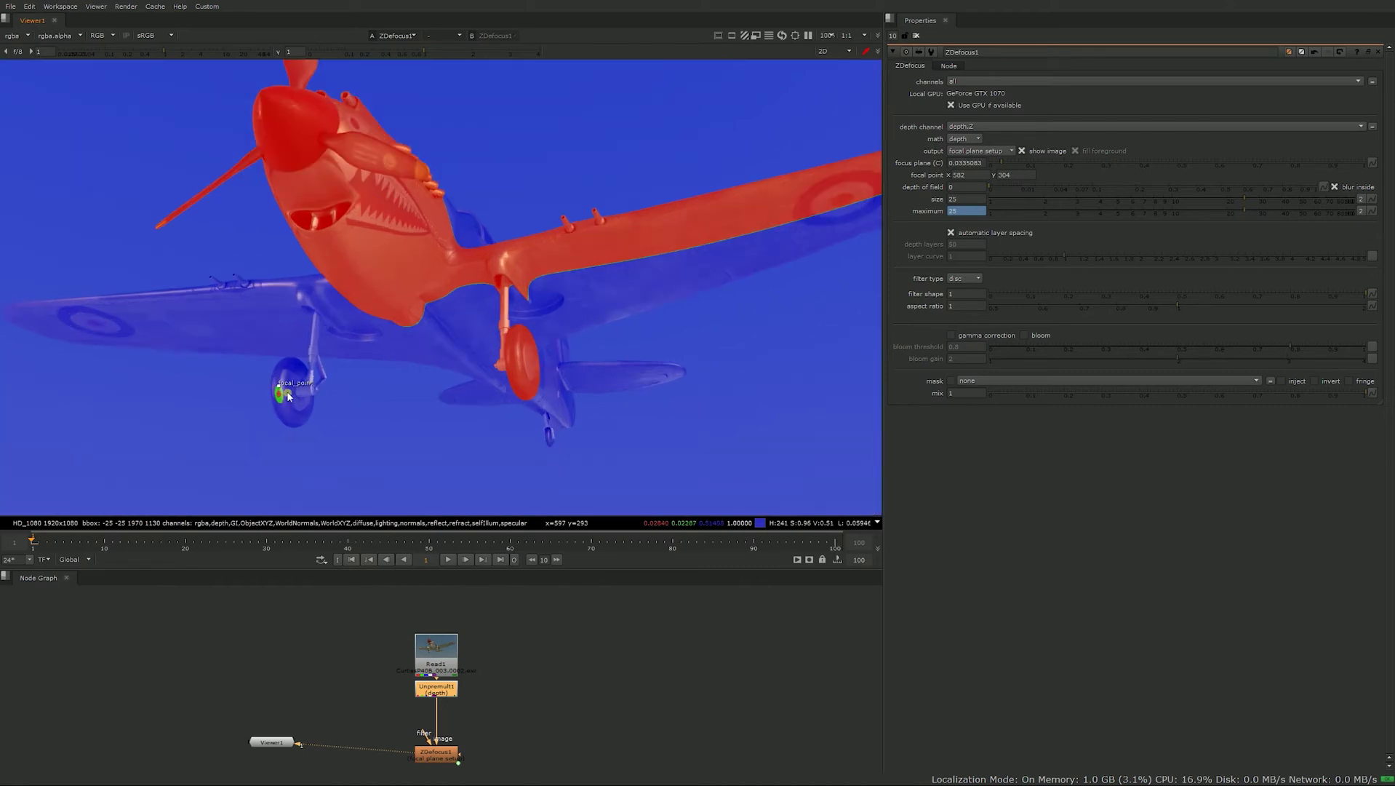
pyautogui.scroll(2, 458, 302)
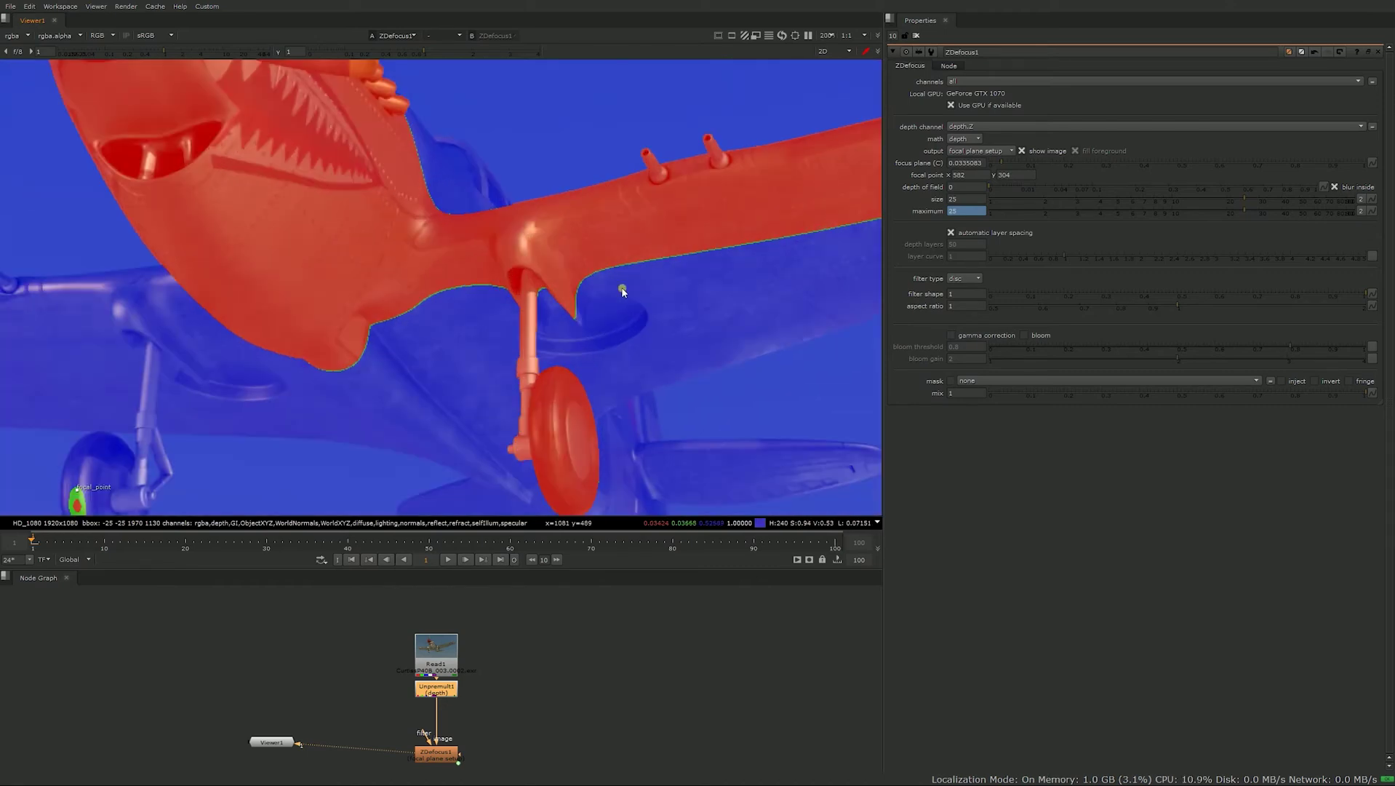
pyautogui.scroll(-2, 660, 278)
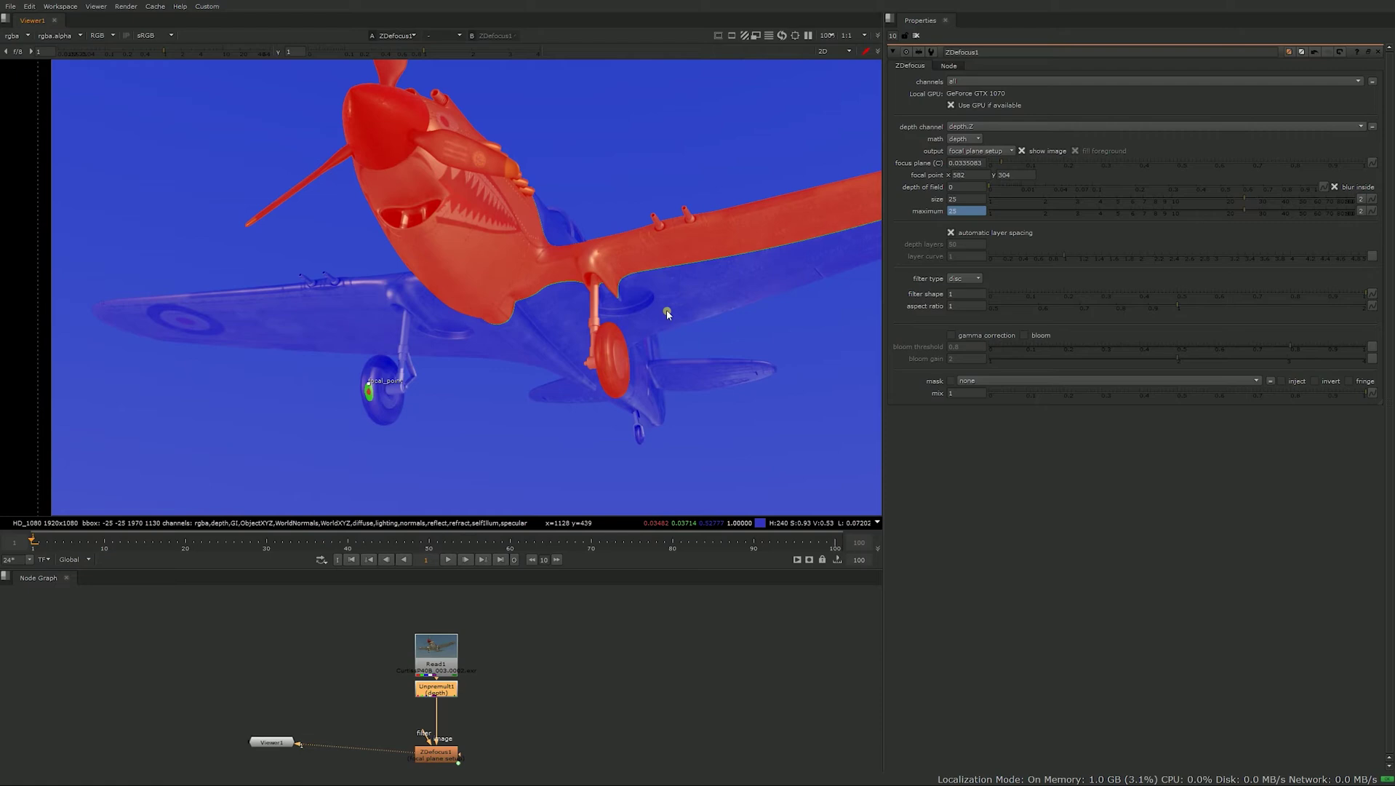
# Set depth of field to 0.1, return output to result, and set blur size 85.
pyautogui.click(980, 191)
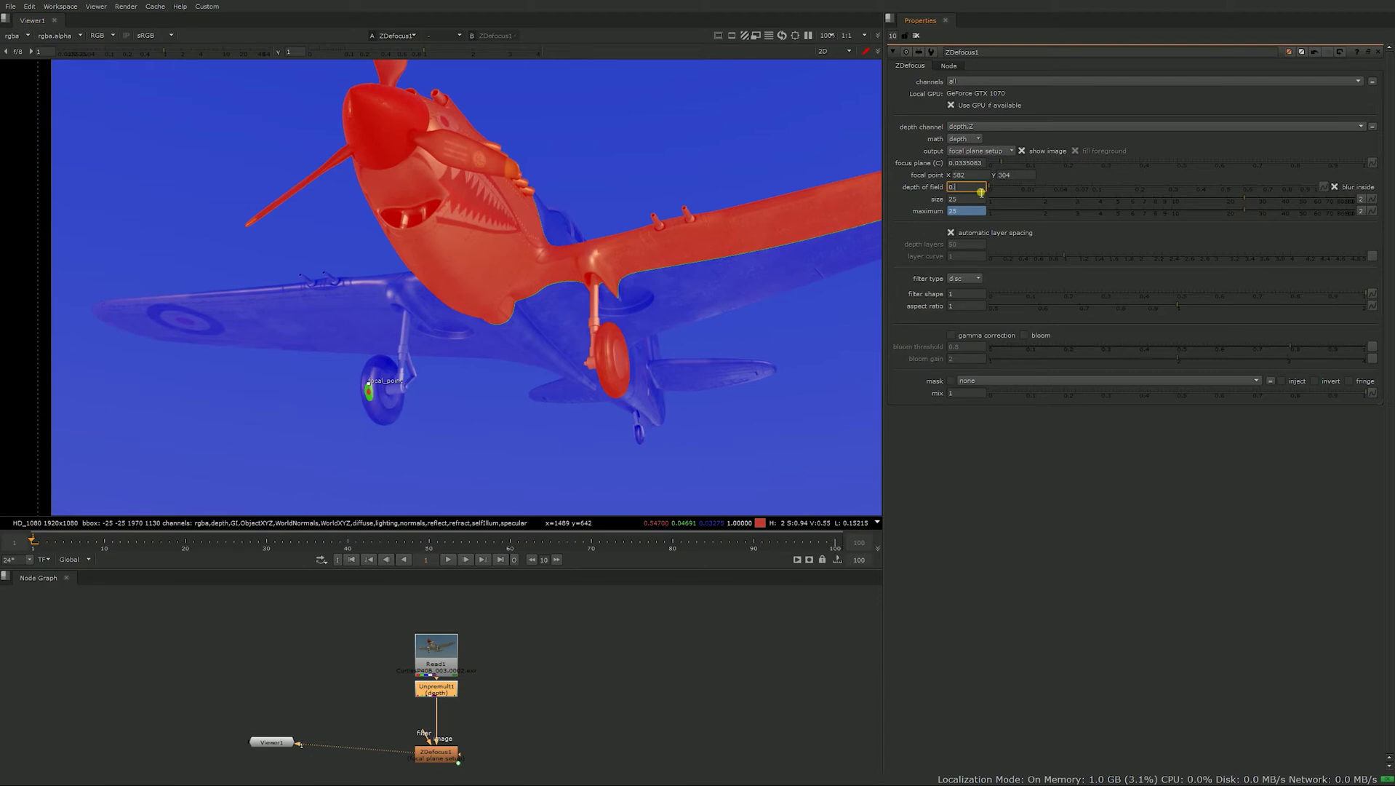
pyautogui.press('Return')
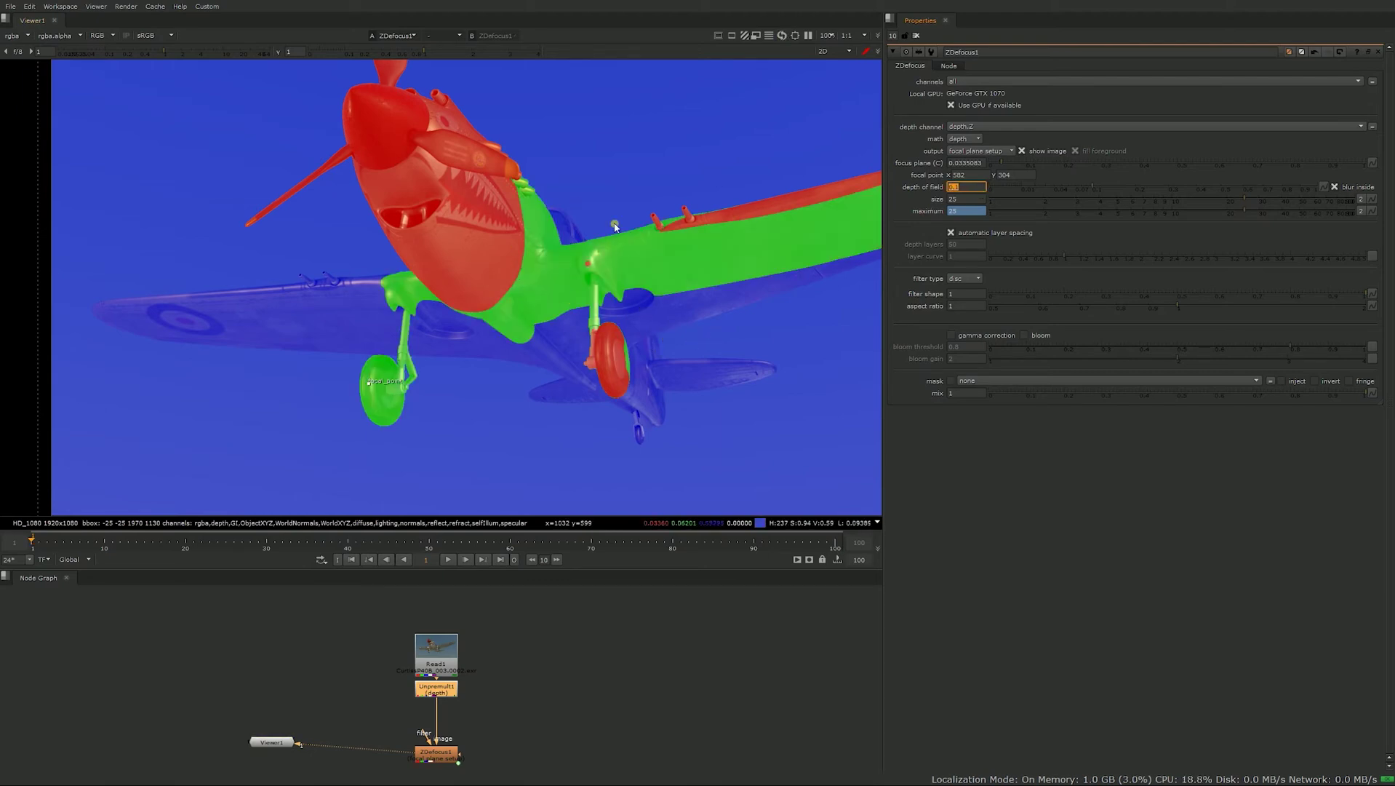
pyautogui.click(976, 150)
pyautogui.click(975, 140)
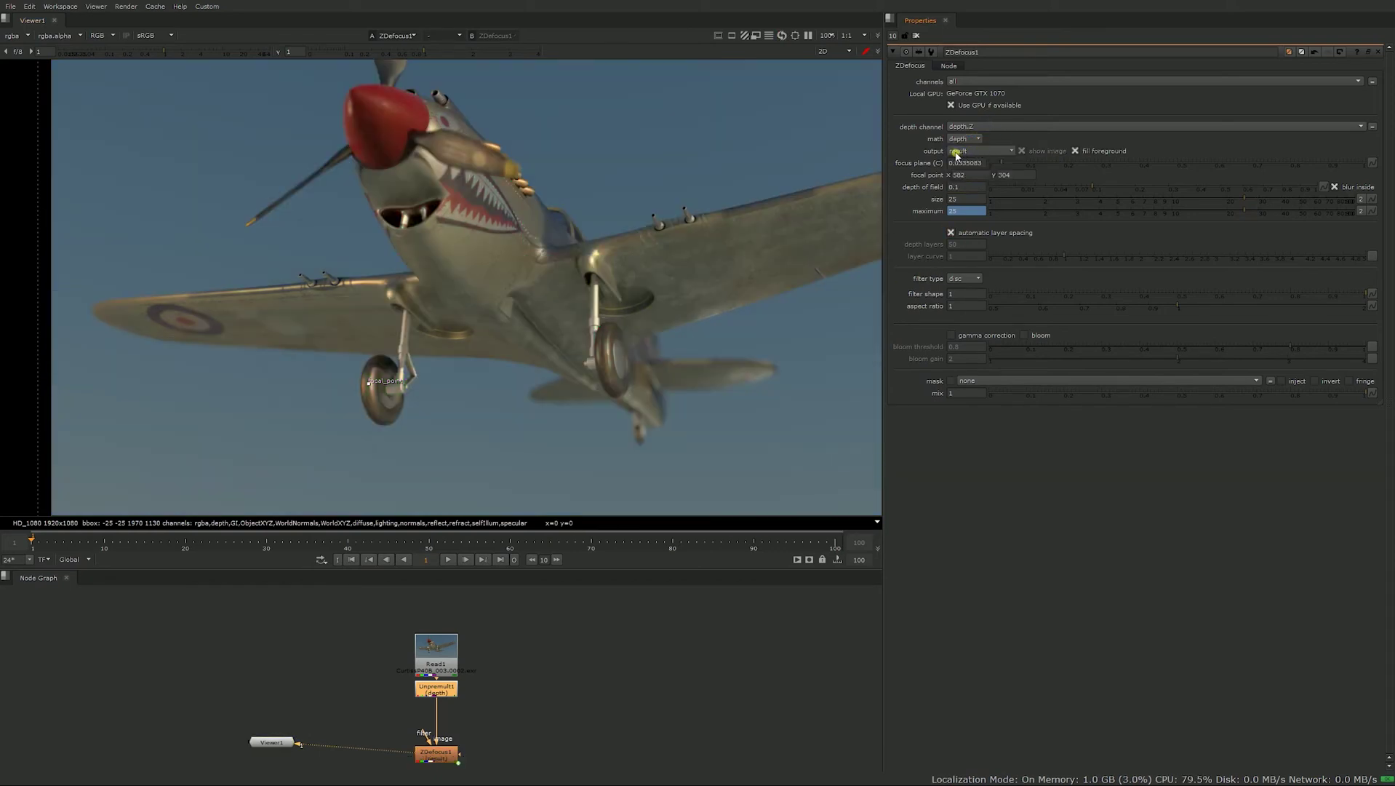
pyautogui.click(958, 202)
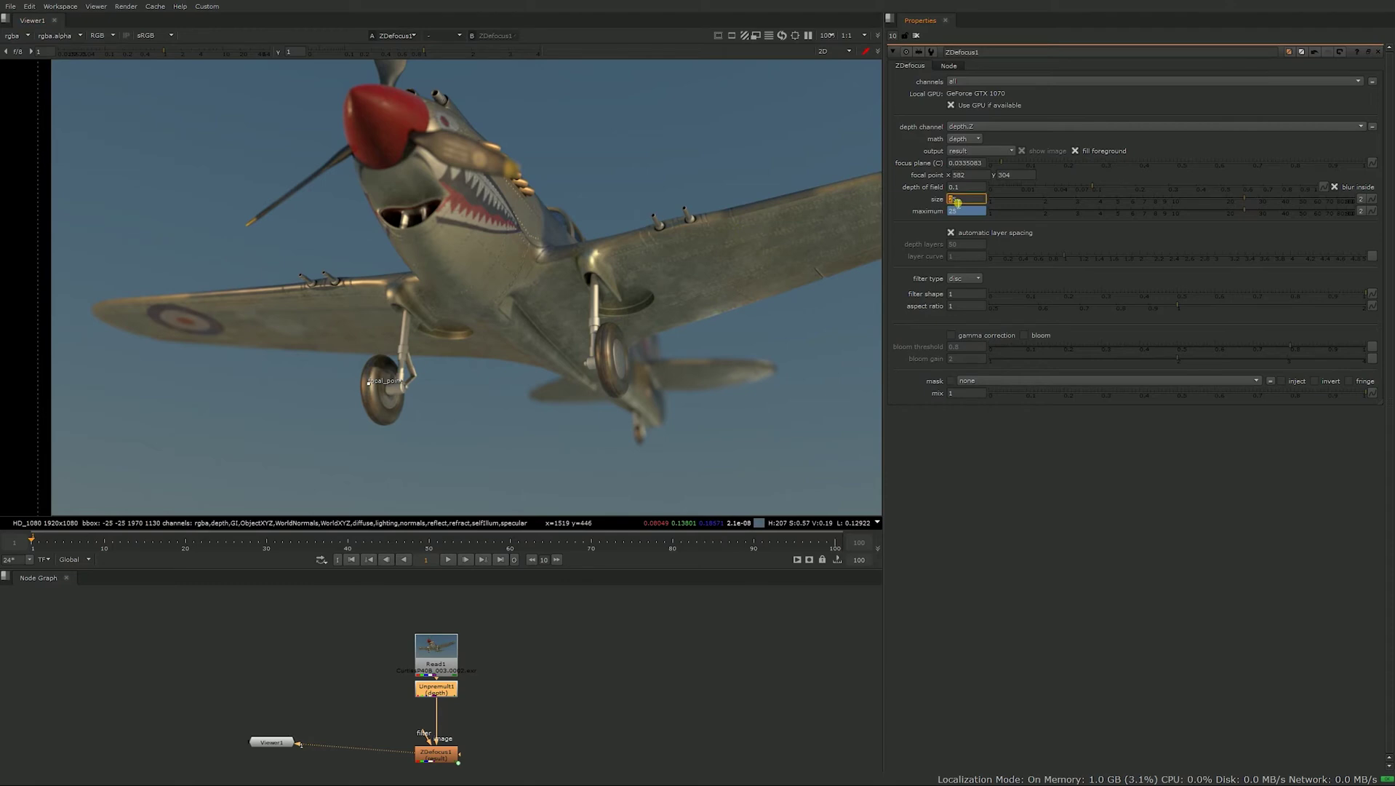
pyautogui.write('85')
pyautogui.press('Return')
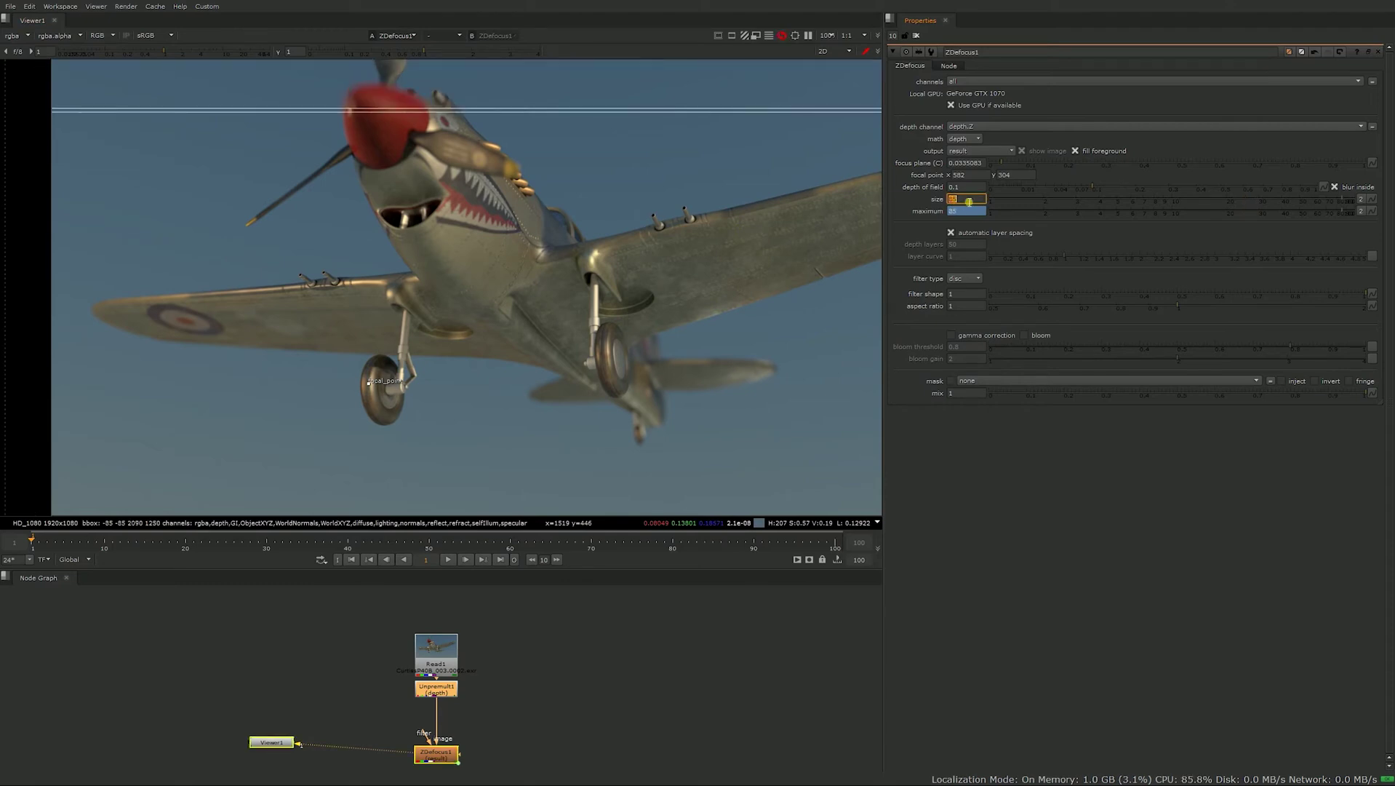
# Try a 0.5 depth of field, reset it to 0, and show the focal plane setup.
pyautogui.click(970, 188)
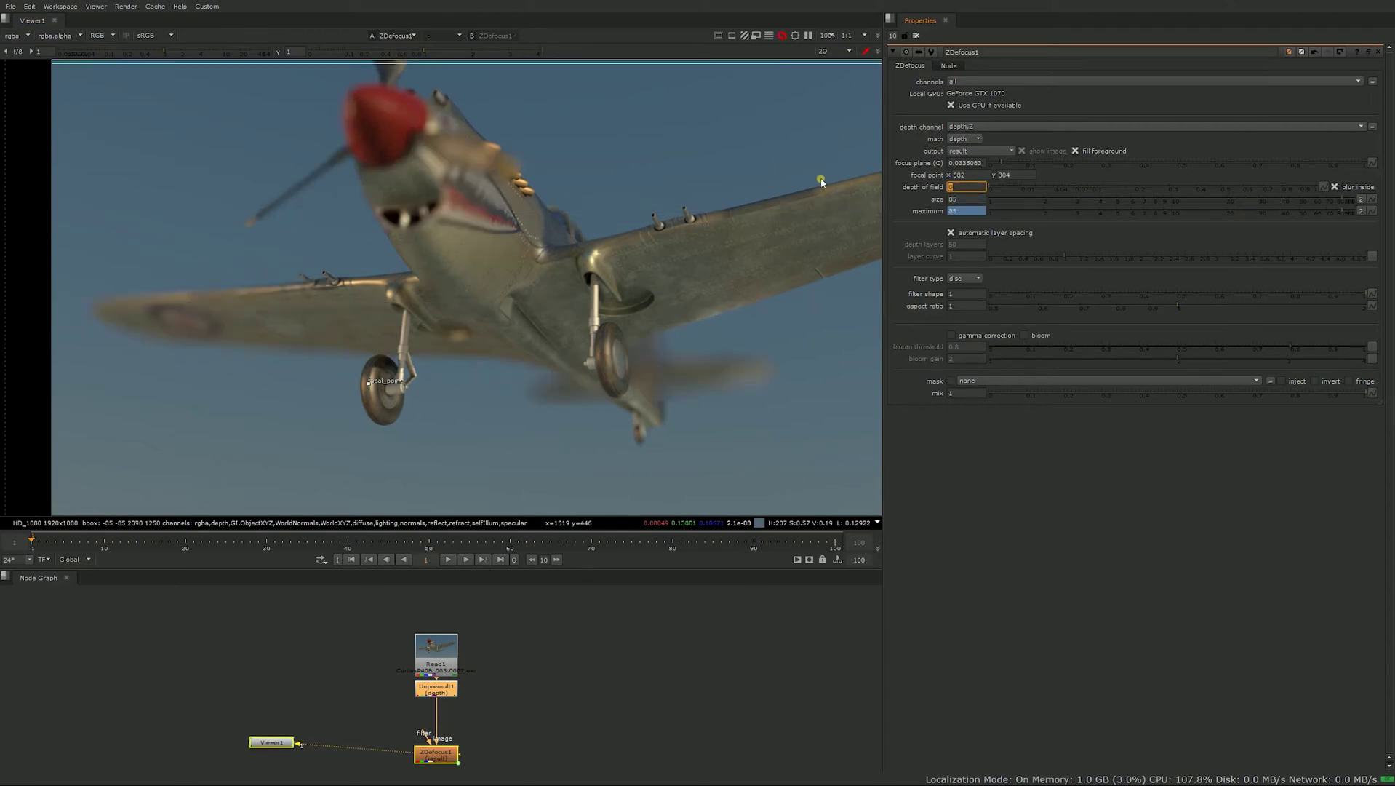
pyautogui.write('0.5')
pyautogui.press('Return')
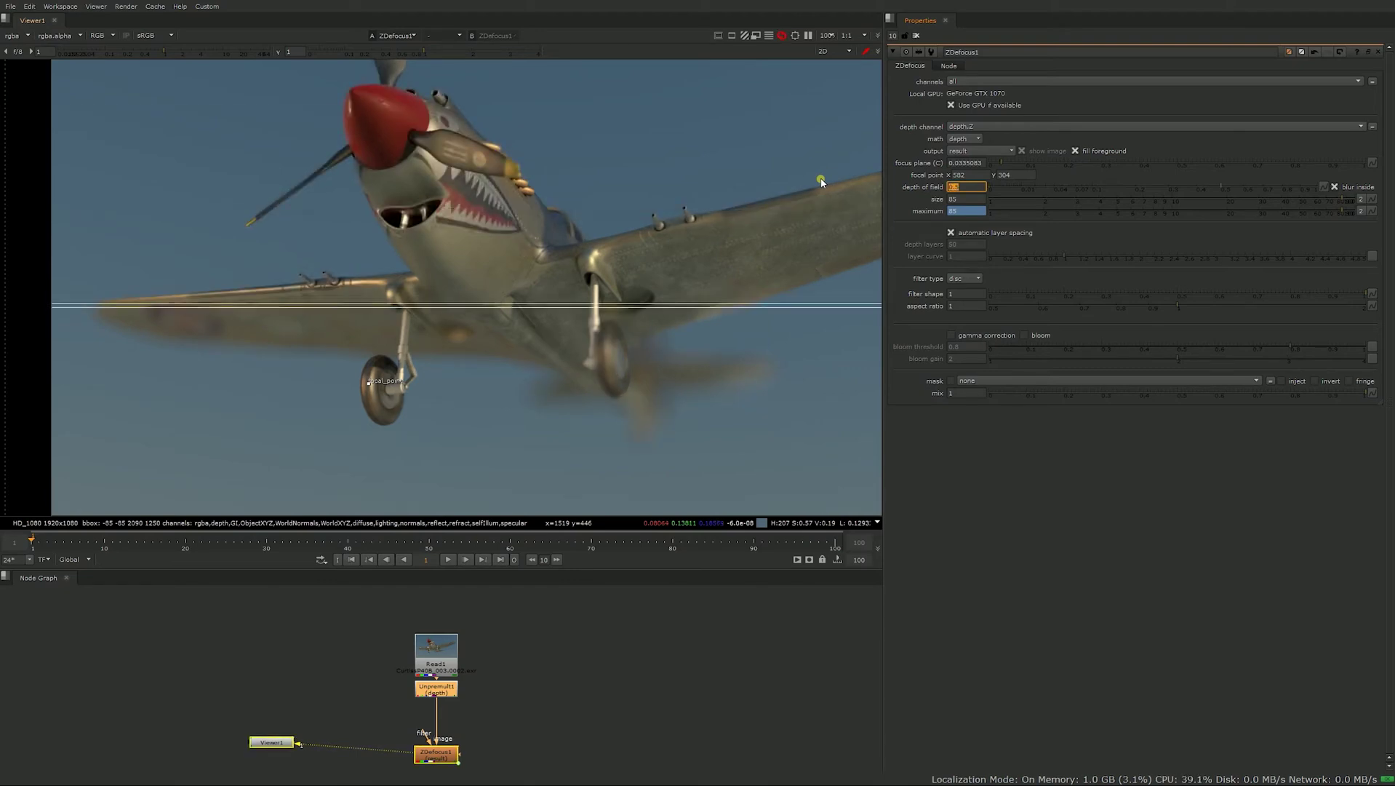
pyautogui.write('0')
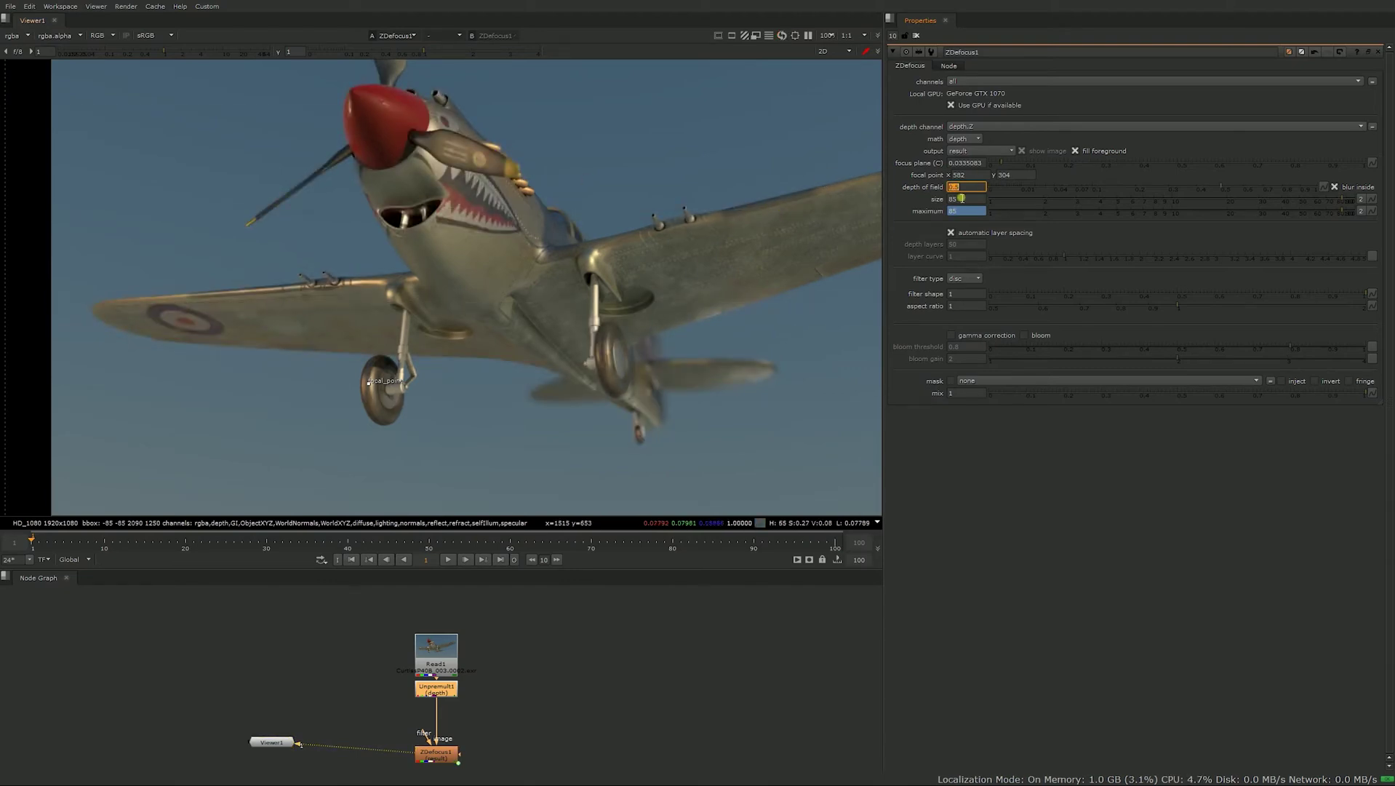
pyautogui.press('Return')
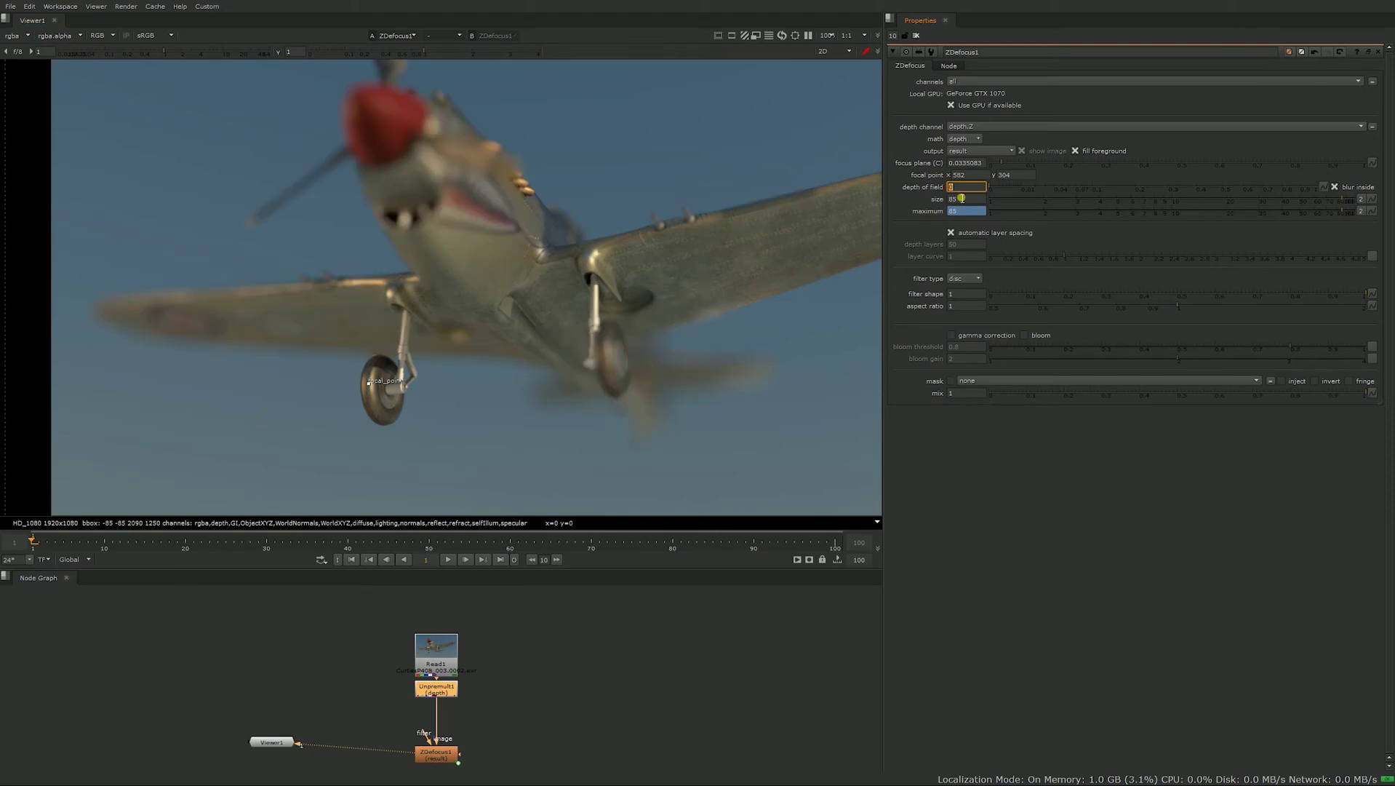
pyautogui.click(979, 151)
pyautogui.click(989, 162)
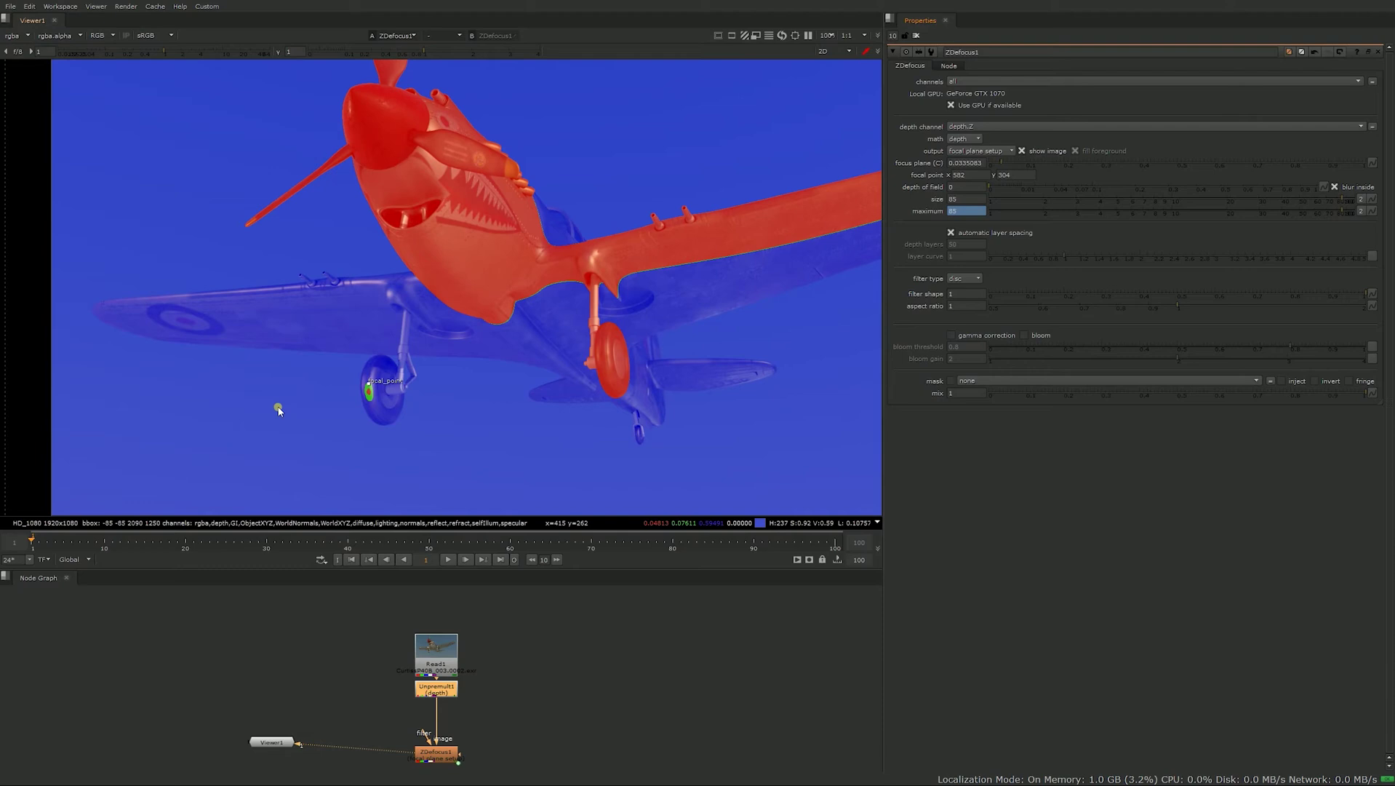
# Switch the ZDefocus output to layer setup and set blur size back to 25.
pyautogui.click(980, 151)
pyautogui.click(975, 162)
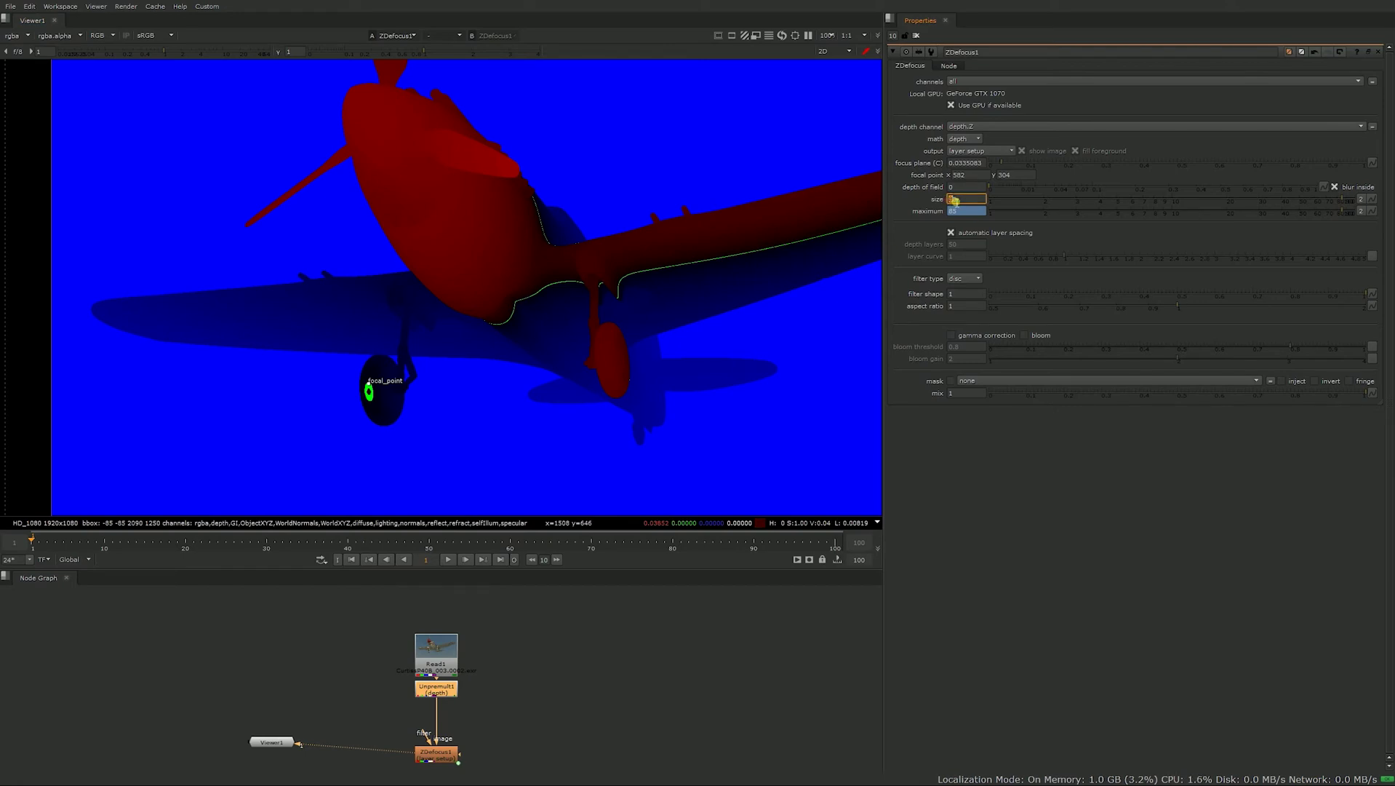
pyautogui.write('25')
pyautogui.press('Return')
pyautogui.press('Return')
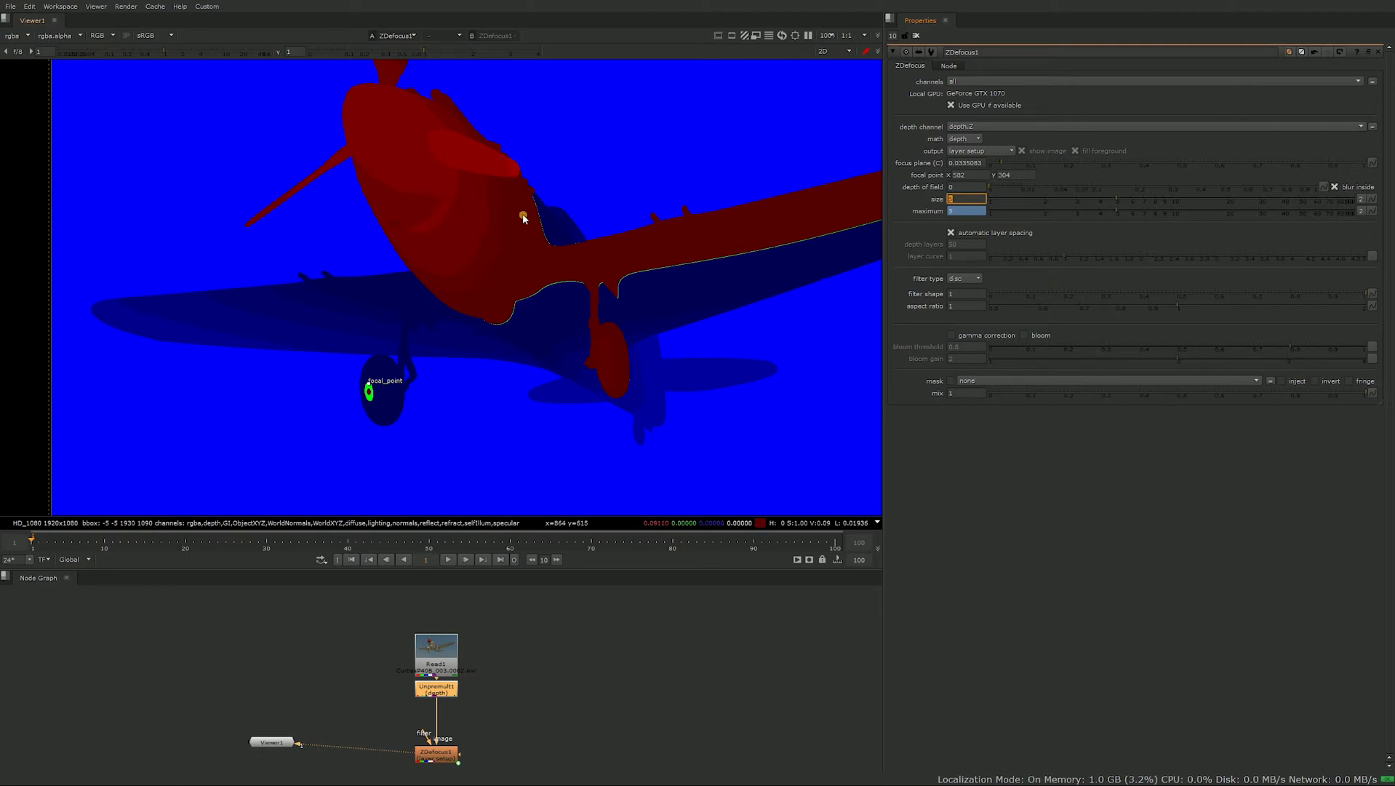
# Zoom the viewer in and turn off automatic layer spacing.
pyautogui.scroll(3, 523, 218)
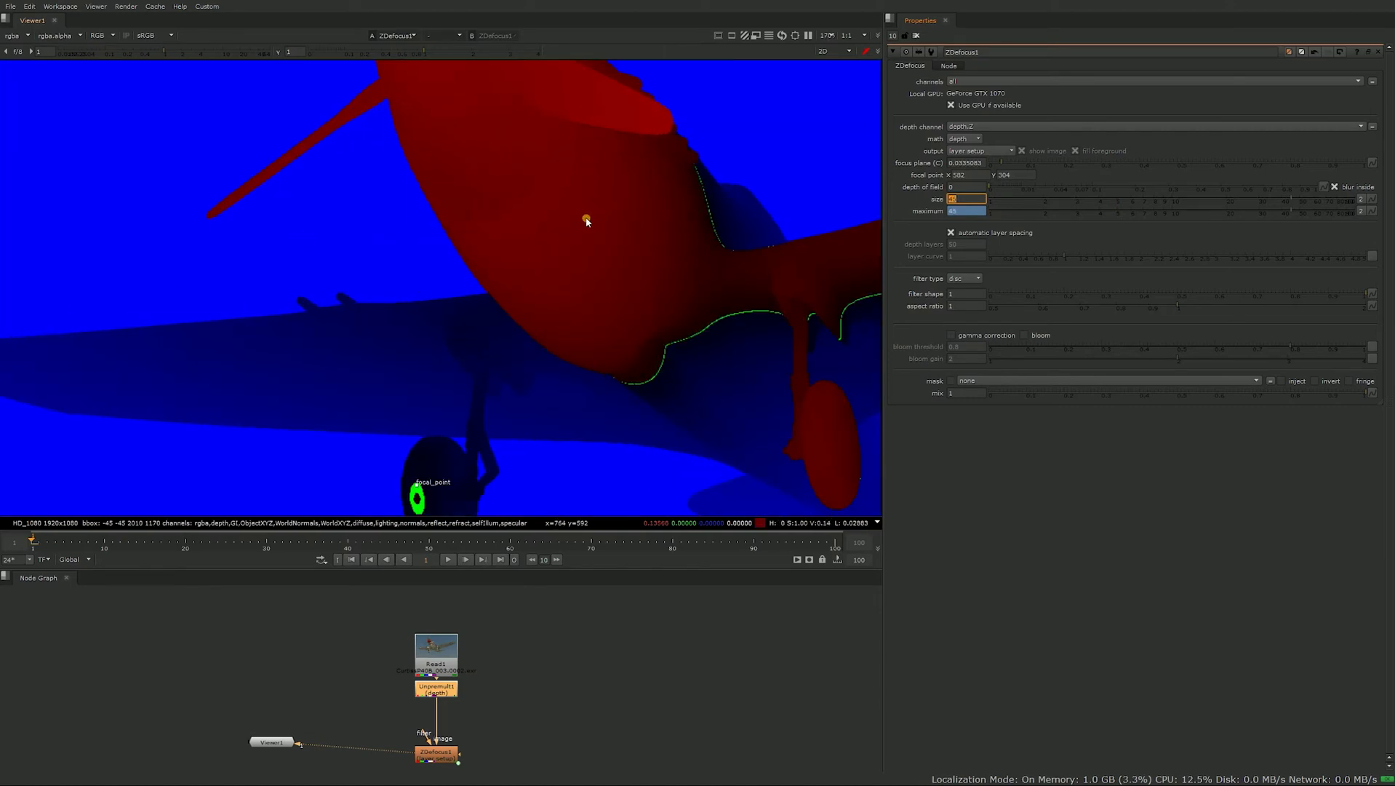
pyautogui.scroll(2, 585, 218)
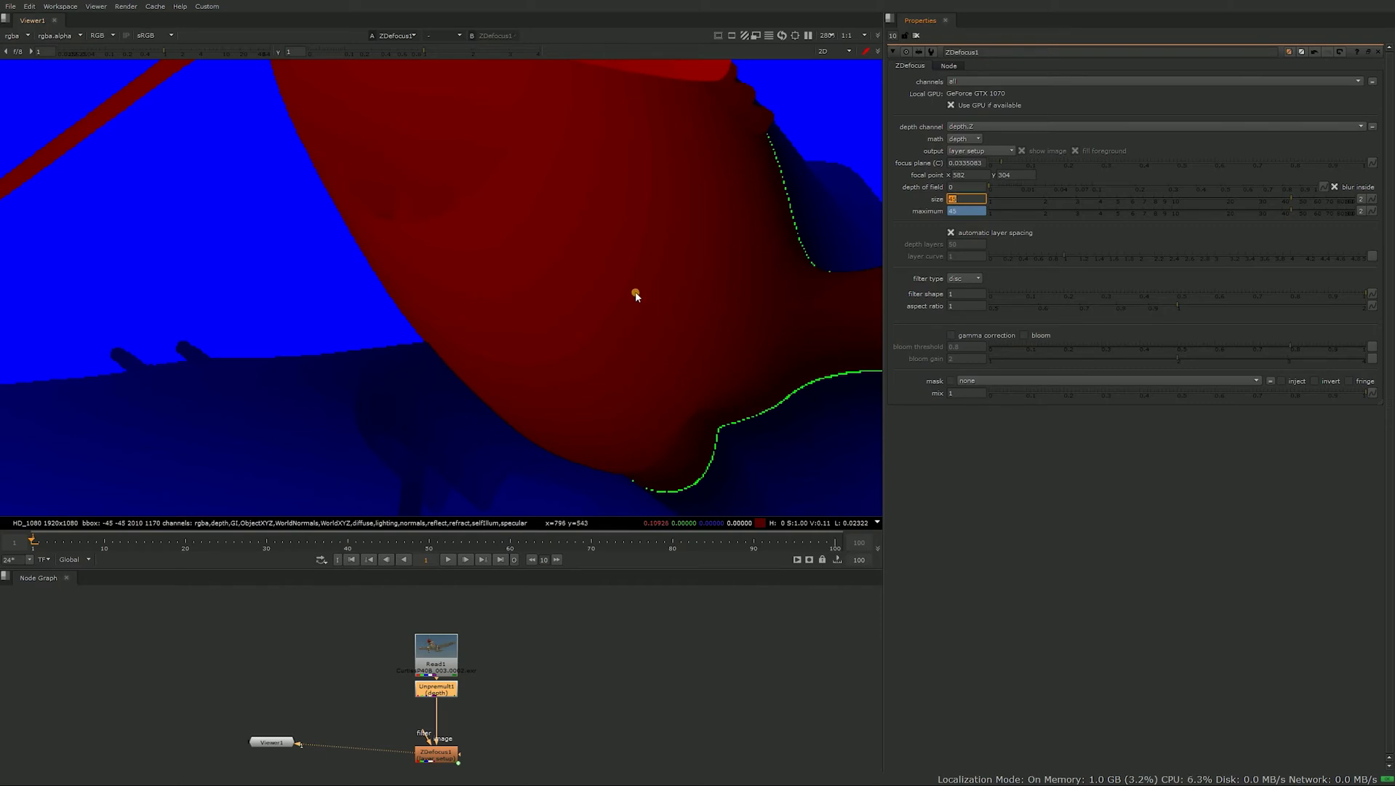
pyautogui.click(969, 232)
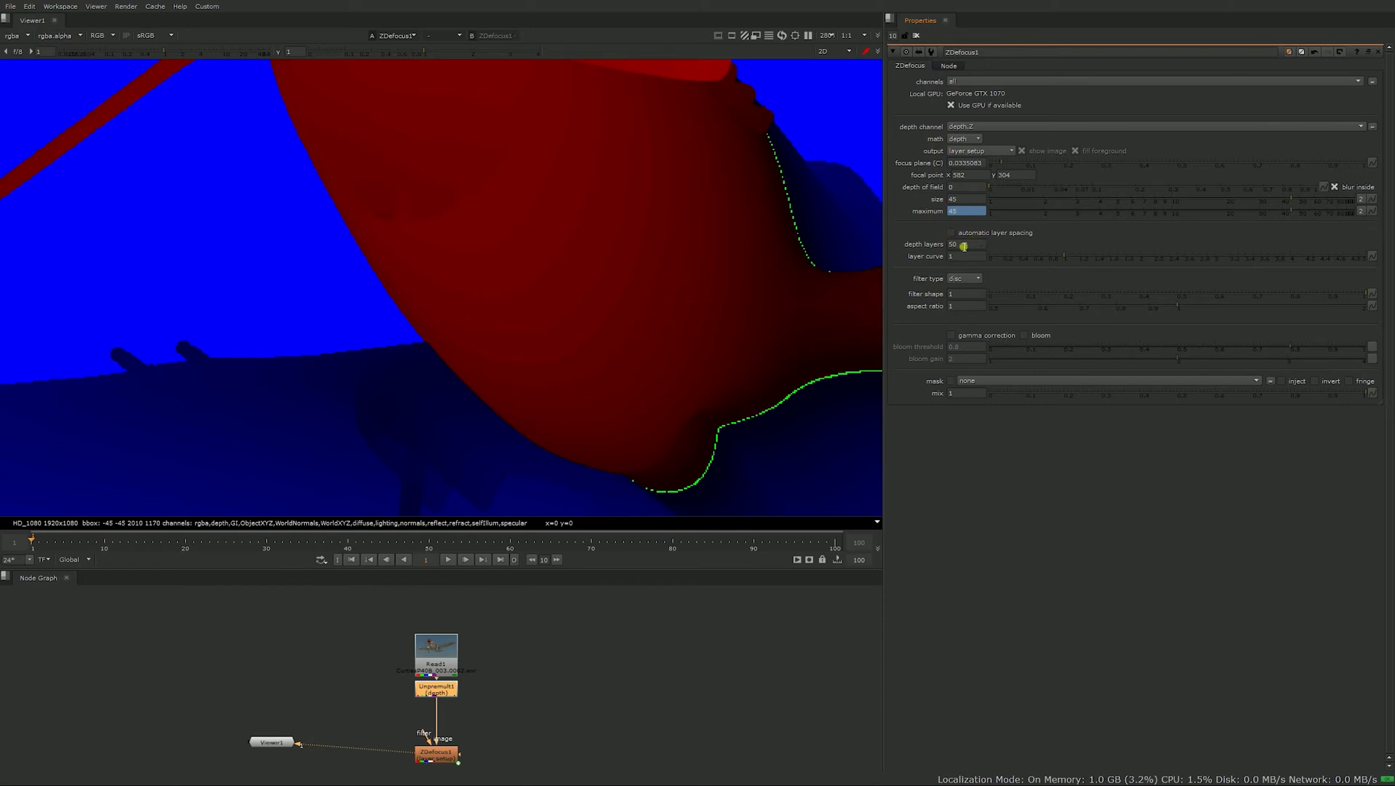
pyautogui.click(964, 245)
# Use 100 manual depth layers and view the defocused result.
pyautogui.write('100')
pyautogui.press('Return')
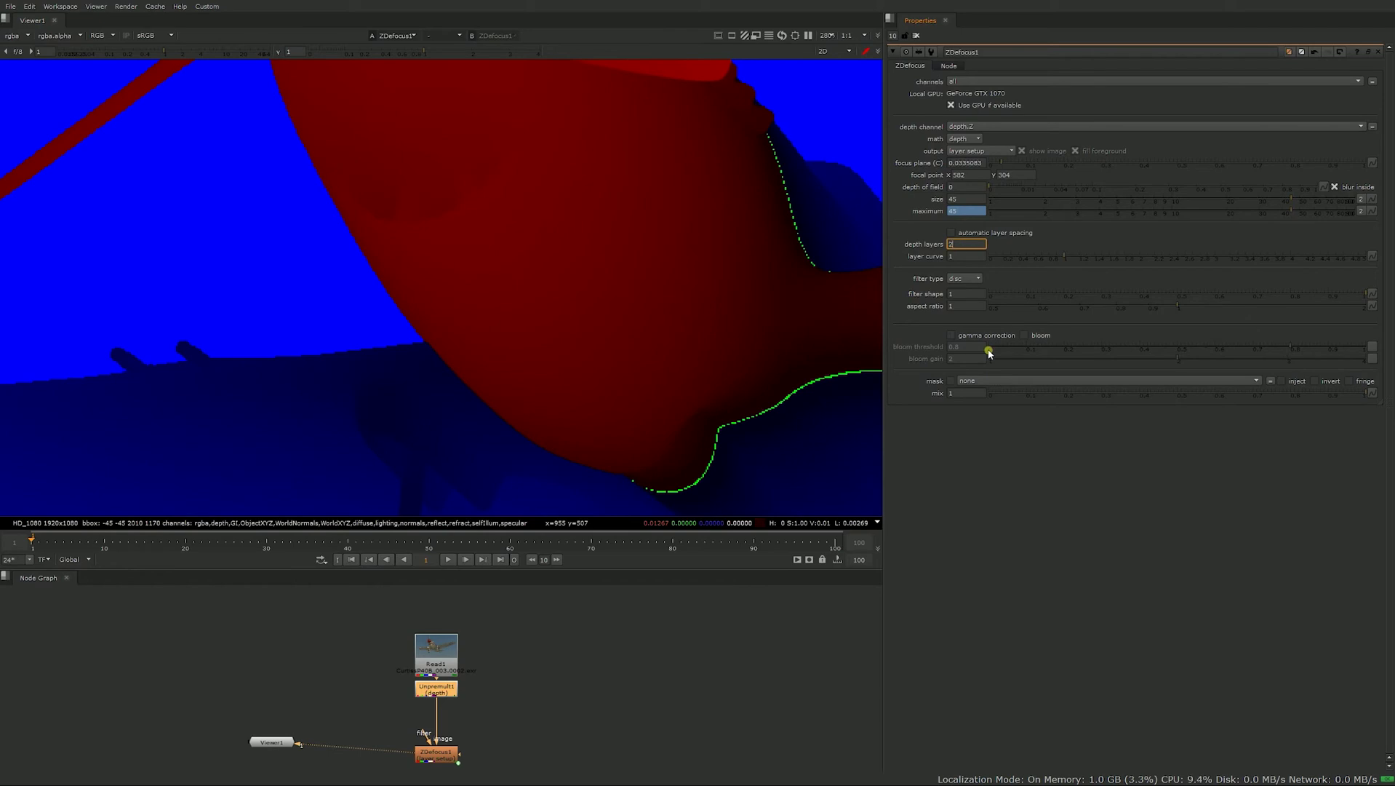
pyautogui.scroll(-3, 591, 264)
pyautogui.click(980, 151)
pyautogui.click(975, 139)
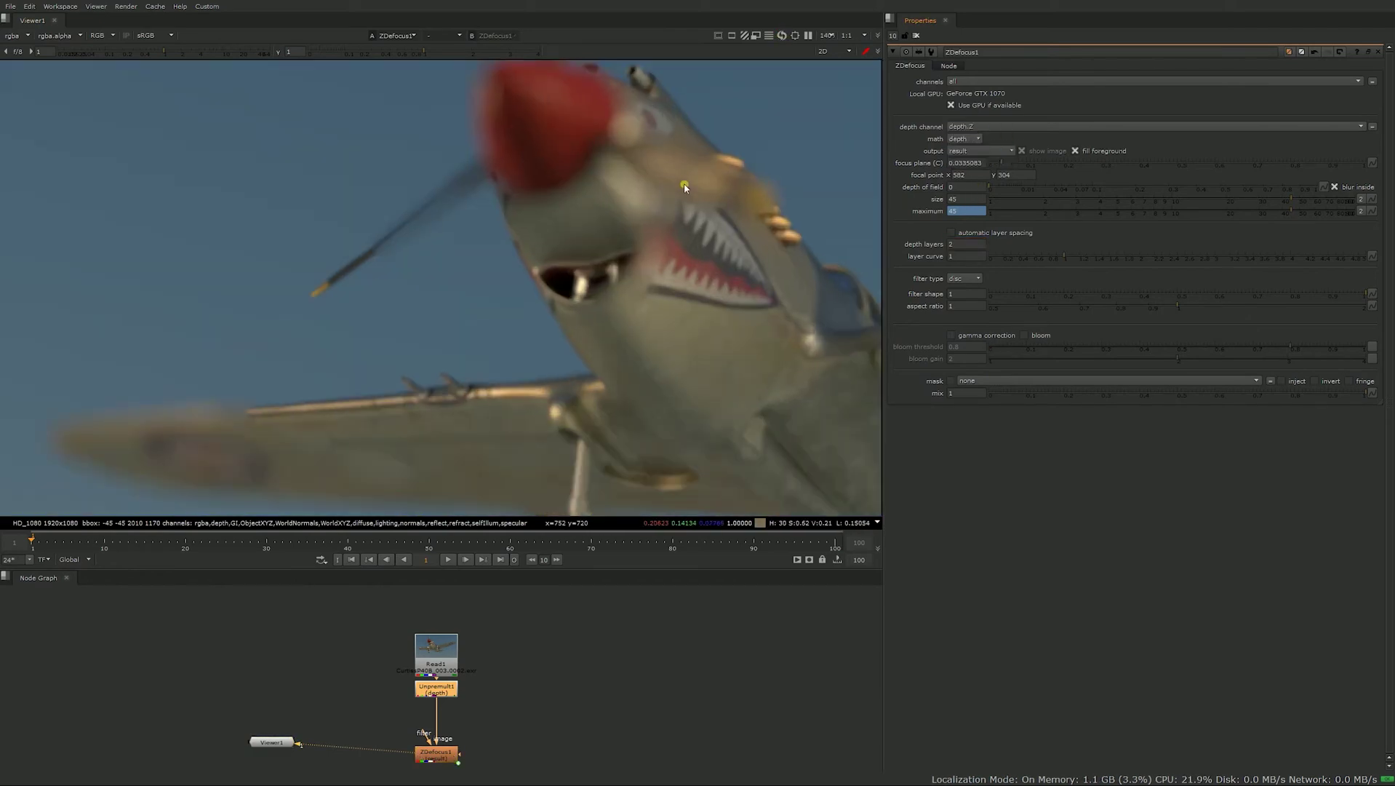
# Re-enable automatic layer spacing and set the output to layer setup.
pyautogui.scroll(5, 685, 188)
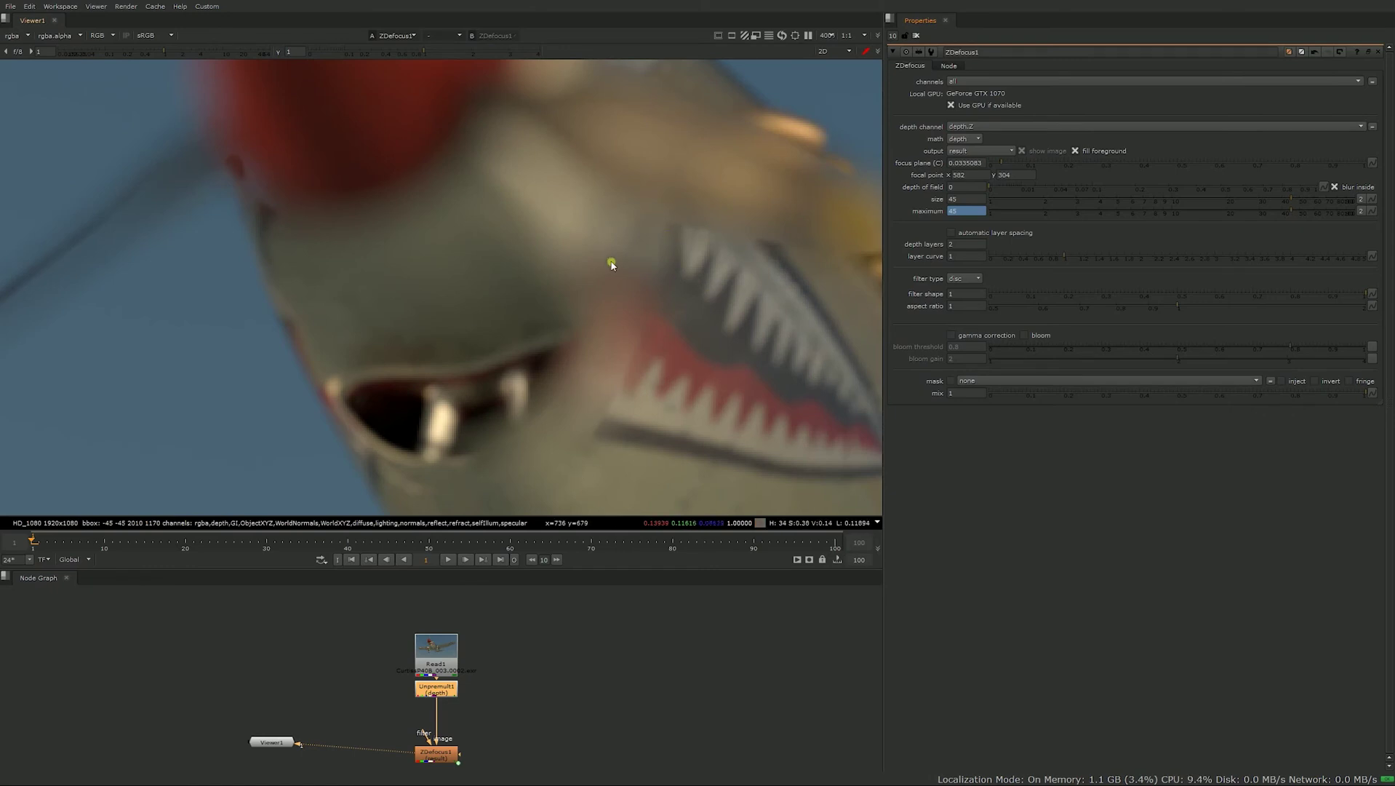
pyautogui.click(970, 228)
pyautogui.click(966, 152)
pyautogui.click(982, 173)
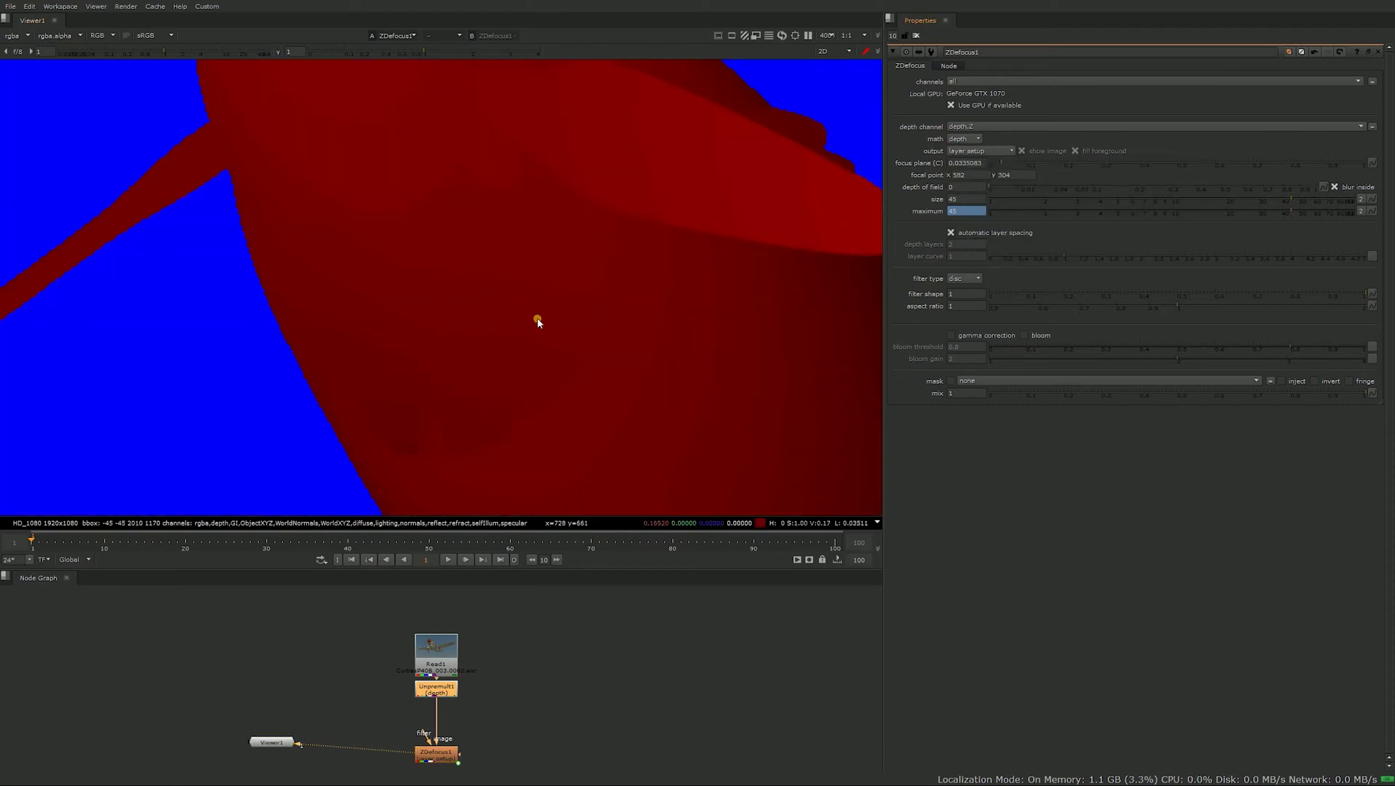
pyautogui.scroll(-6, 535, 314)
# Show the focal plane overlay and move the focal point onto the plane's tail.
pyautogui.click(974, 151)
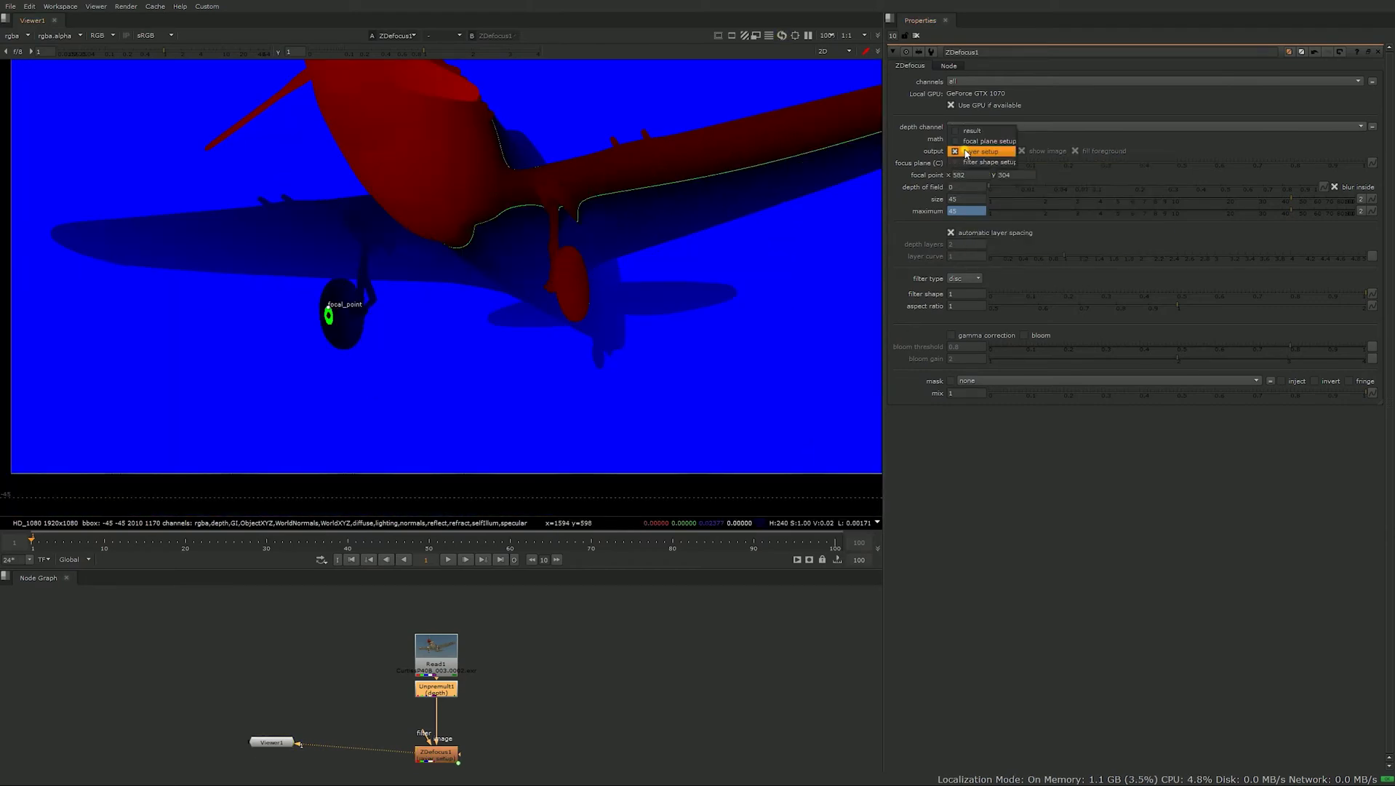
pyautogui.click(971, 139)
pyautogui.moveTo(703, 327); pyautogui.dragTo(582, 407, button='middle')
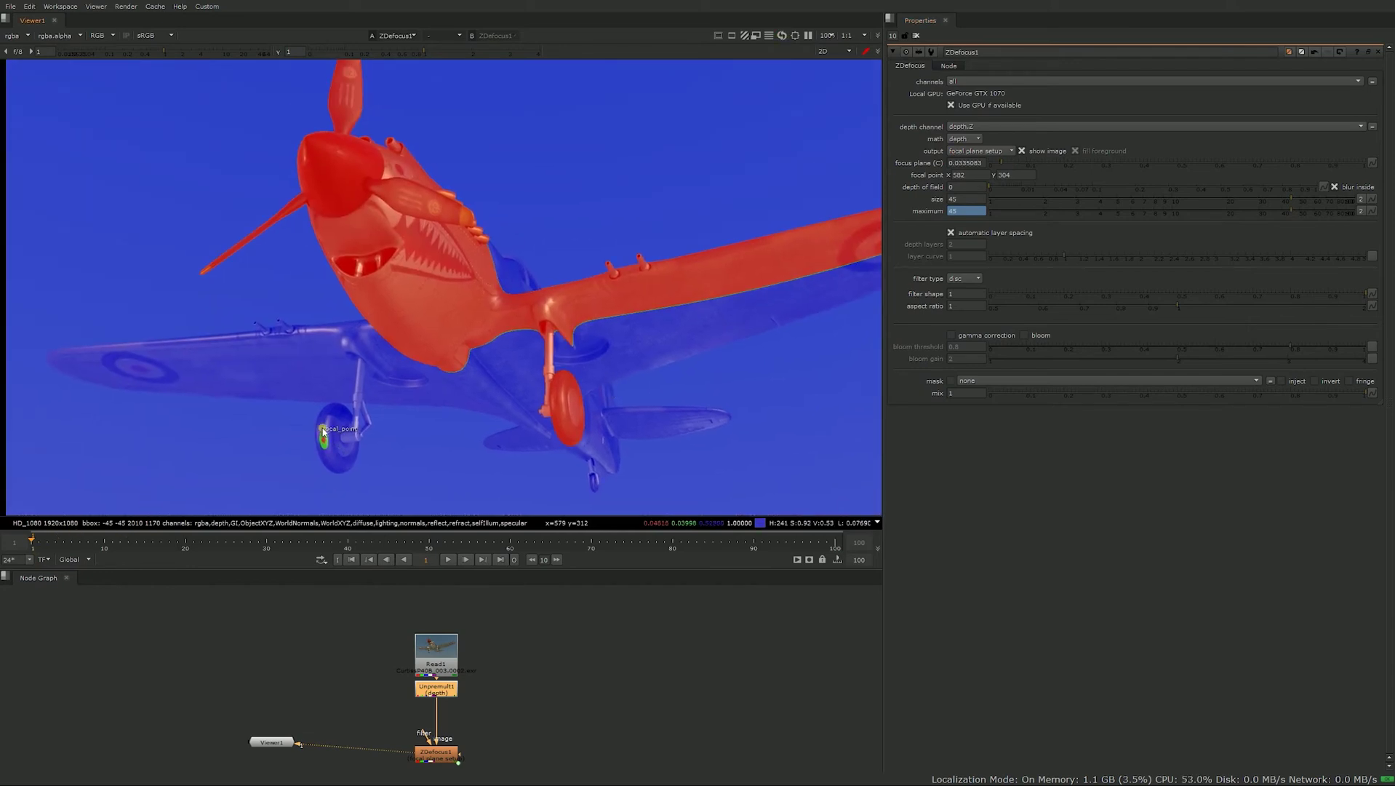
pyautogui.moveTo(323, 438); pyautogui.dragTo(617, 459)
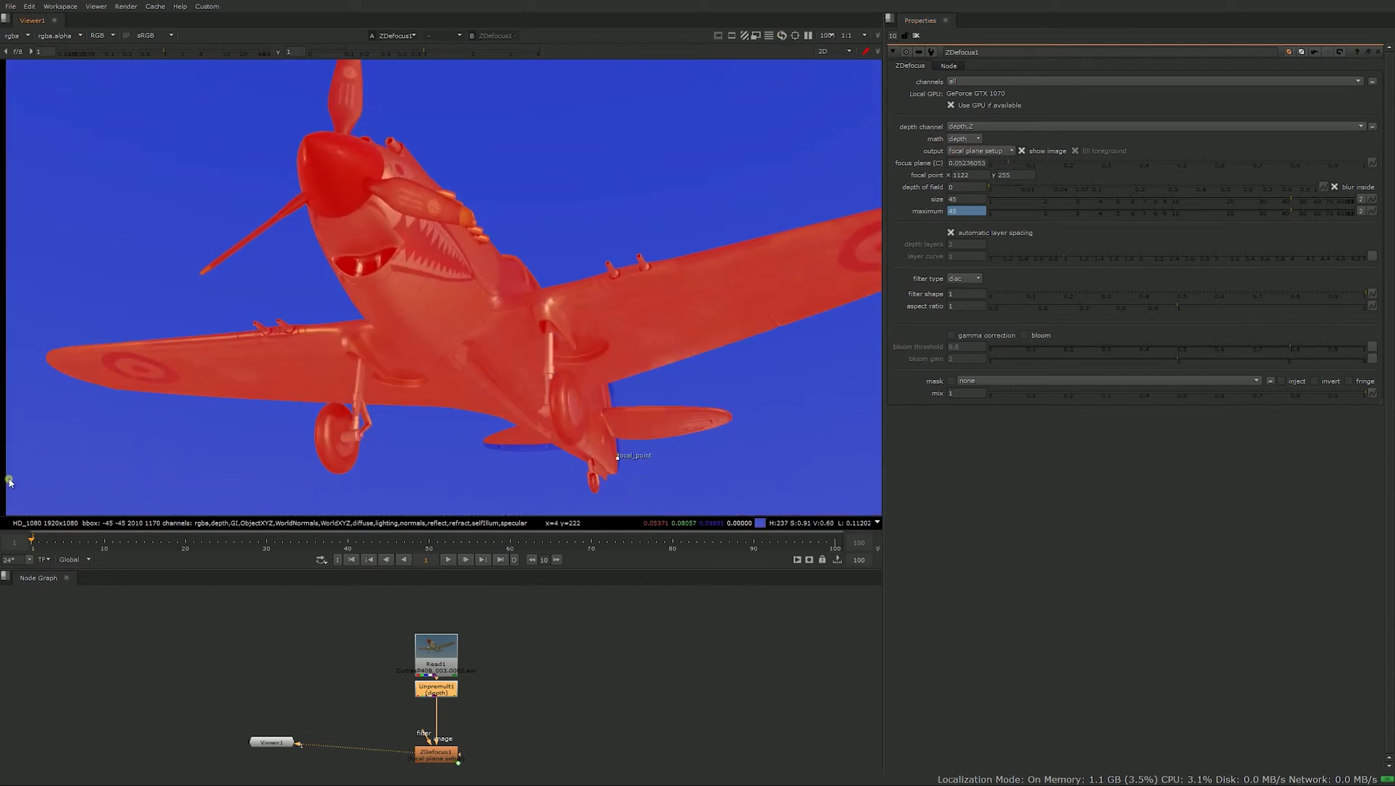
# Keyframe the focus plane value and place the focal point on the propeller spinner.
pyautogui.rightClick(967, 163)
pyautogui.click(978, 164)
pyautogui.click(186, 542)
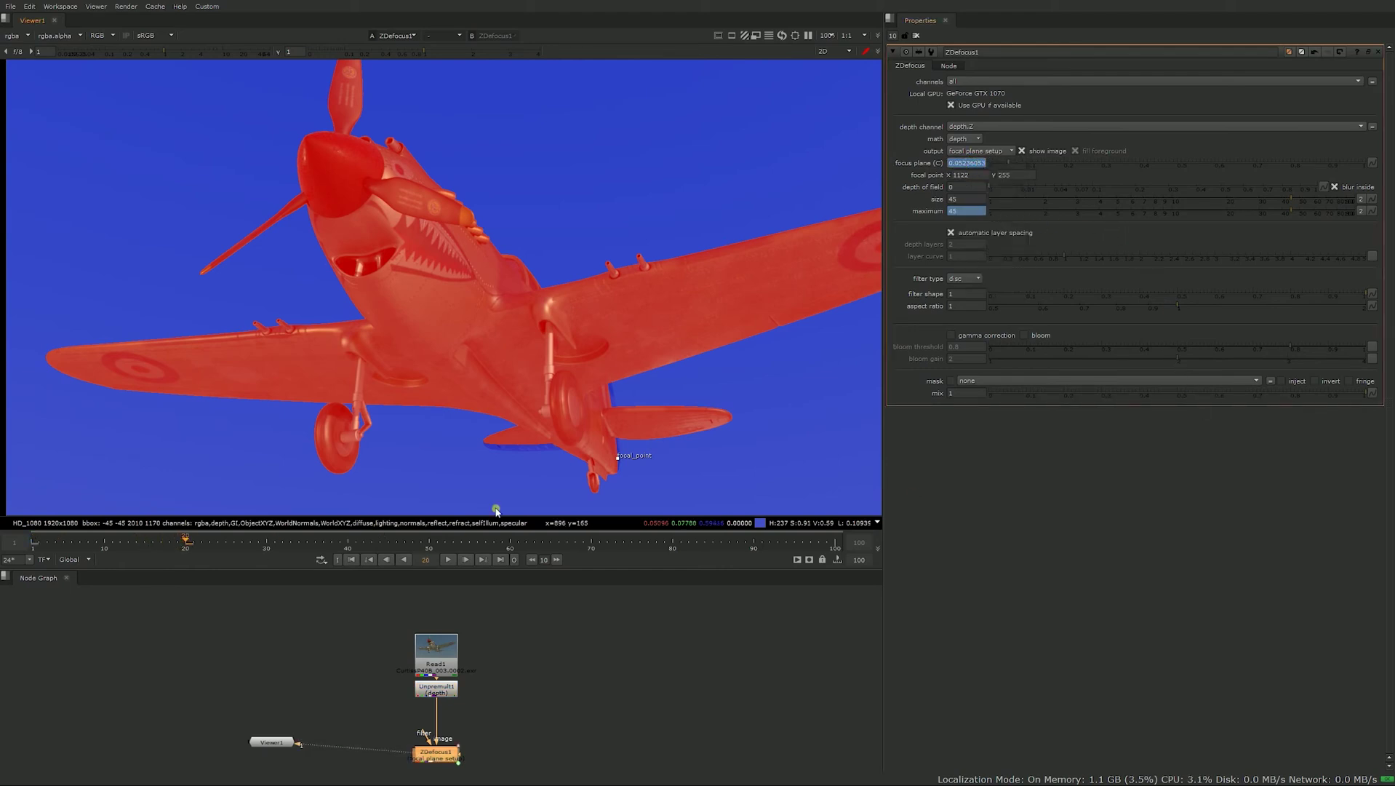
pyautogui.moveTo(617, 458); pyautogui.dragTo(332, 159)
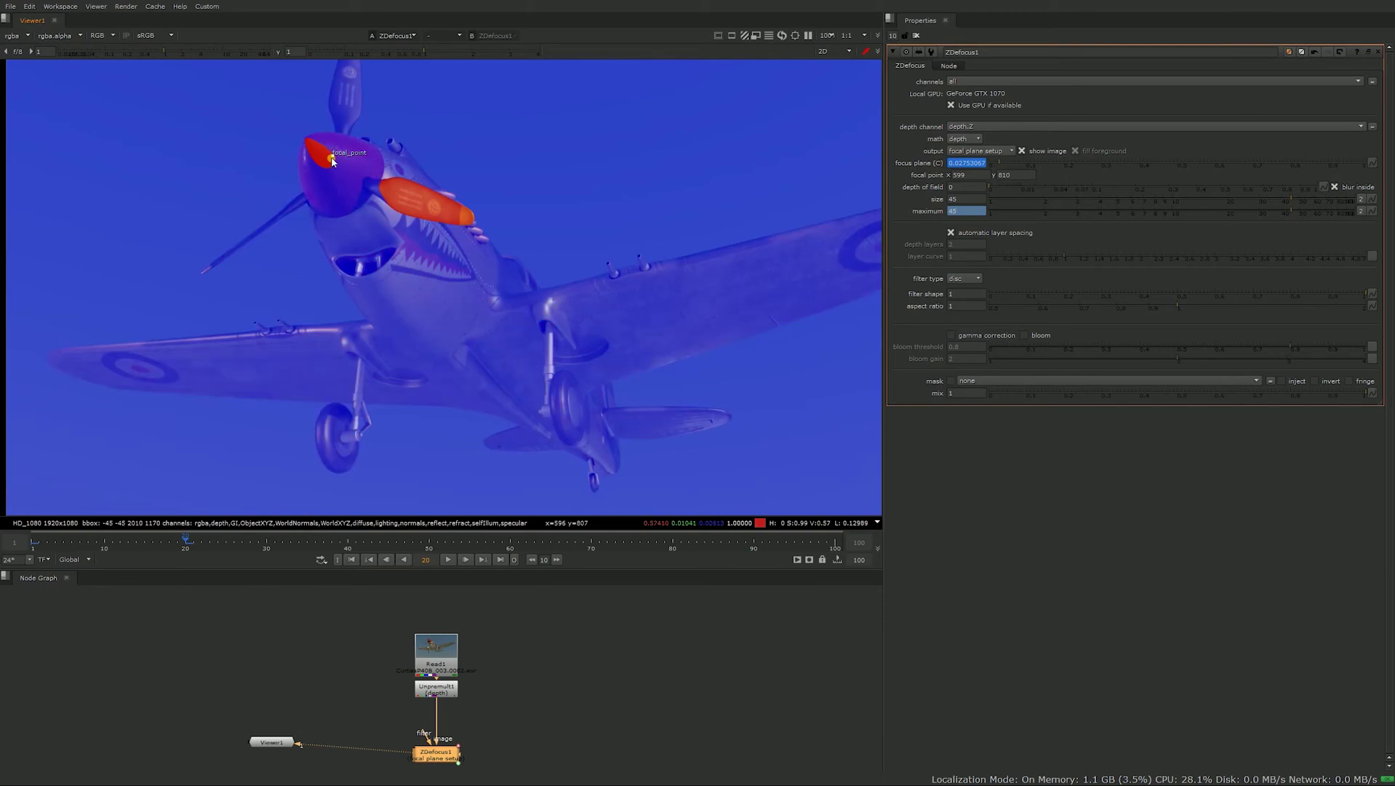
# View layer setup, end the frame range at 20 and play, then show the result output.
pyautogui.click(980, 150)
pyautogui.click(978, 162)
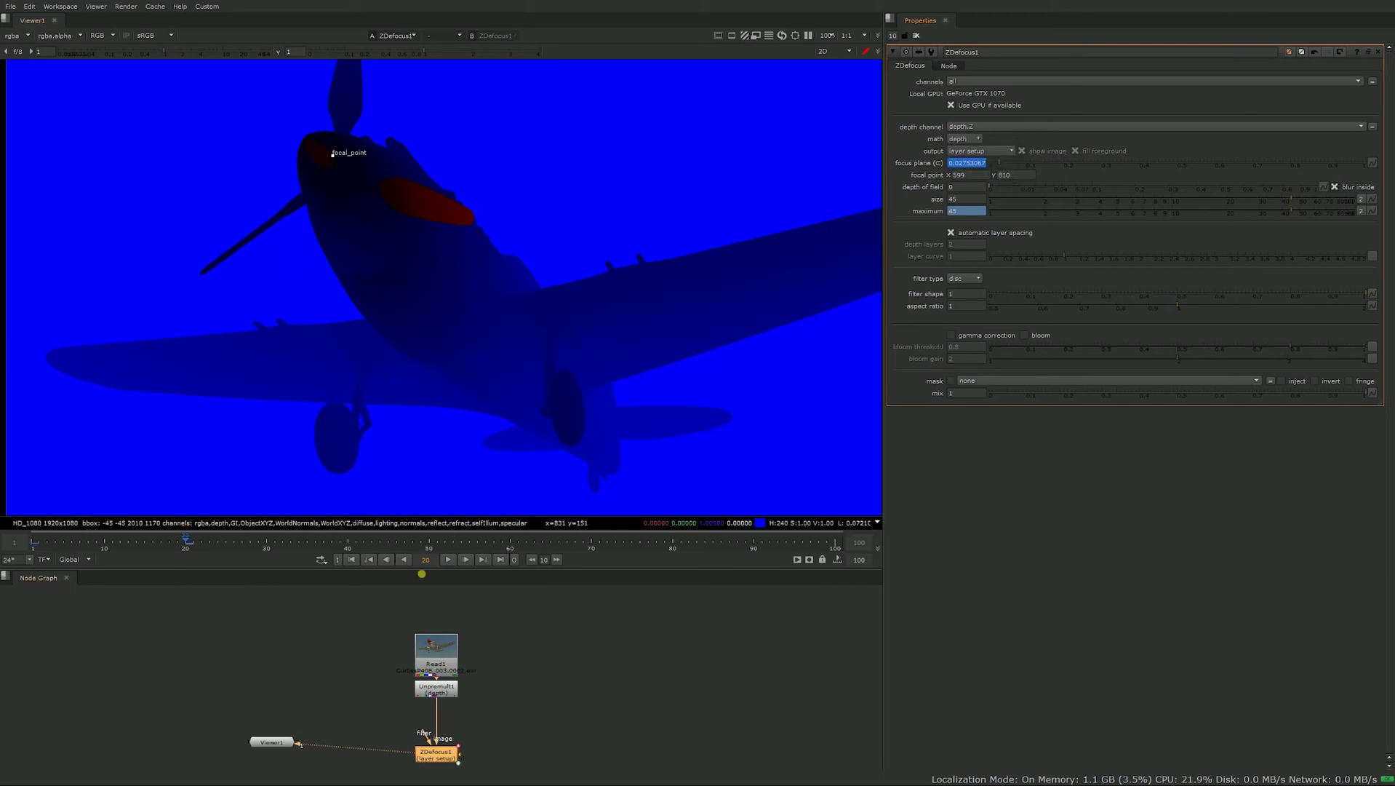
pyautogui.press('o')
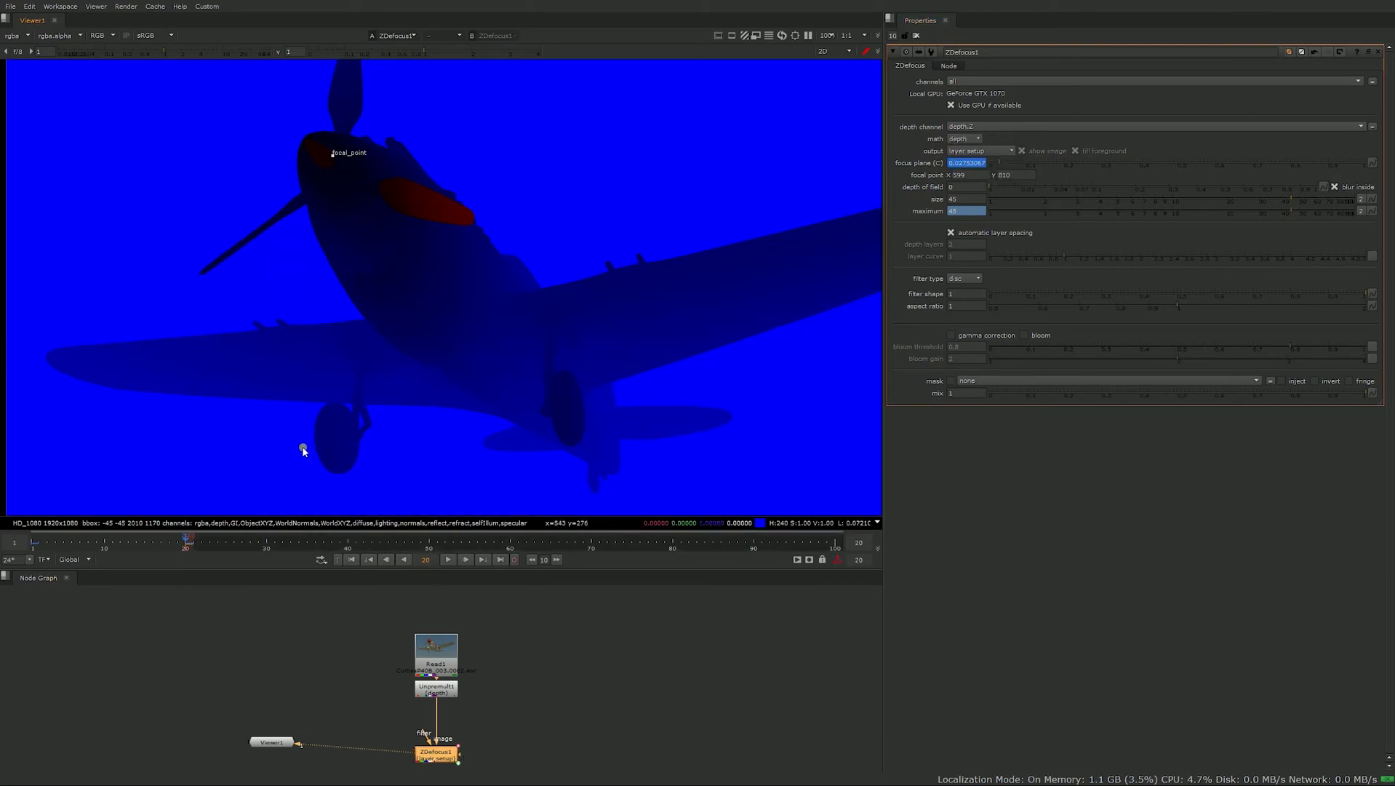
pyautogui.click(449, 559)
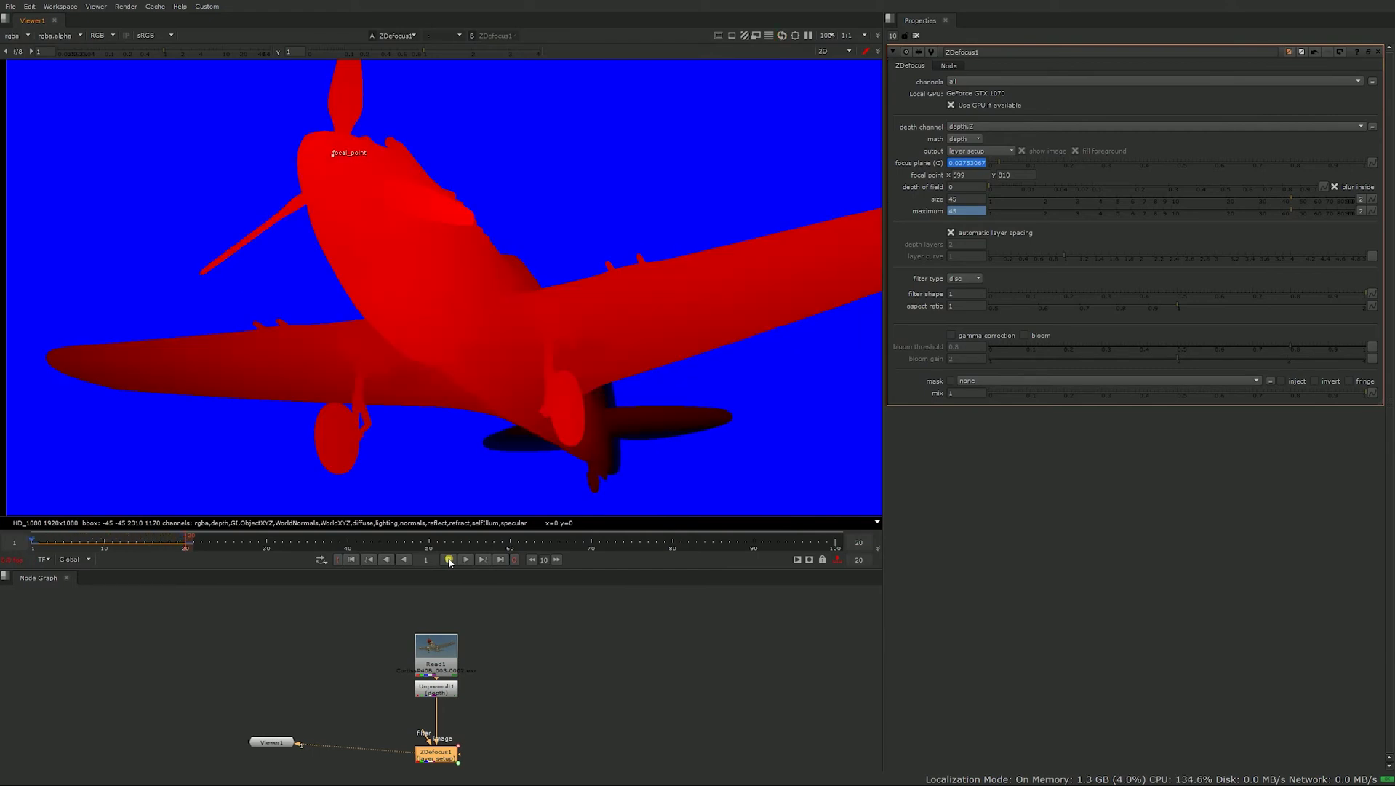
pyautogui.click(448, 559)
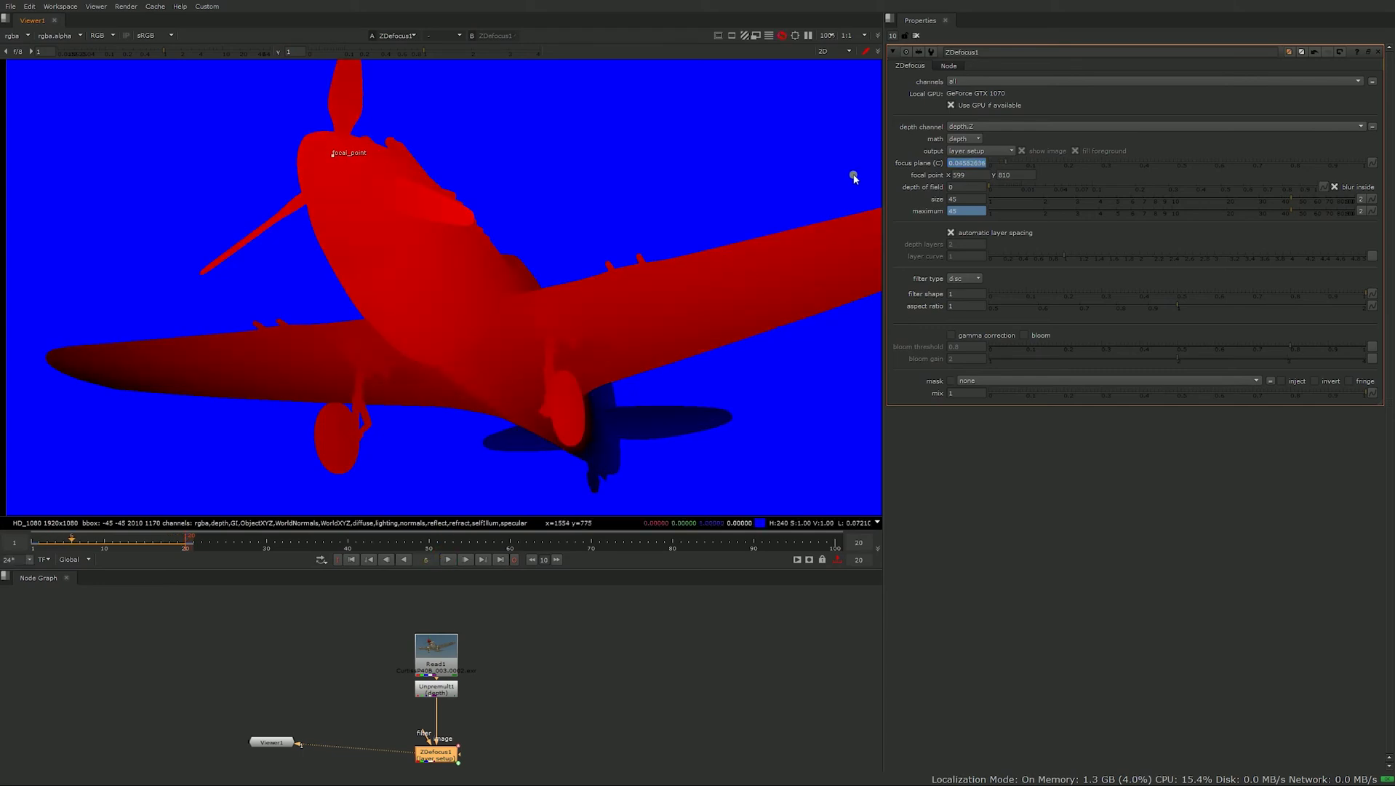
pyautogui.click(979, 150)
pyautogui.click(971, 130)
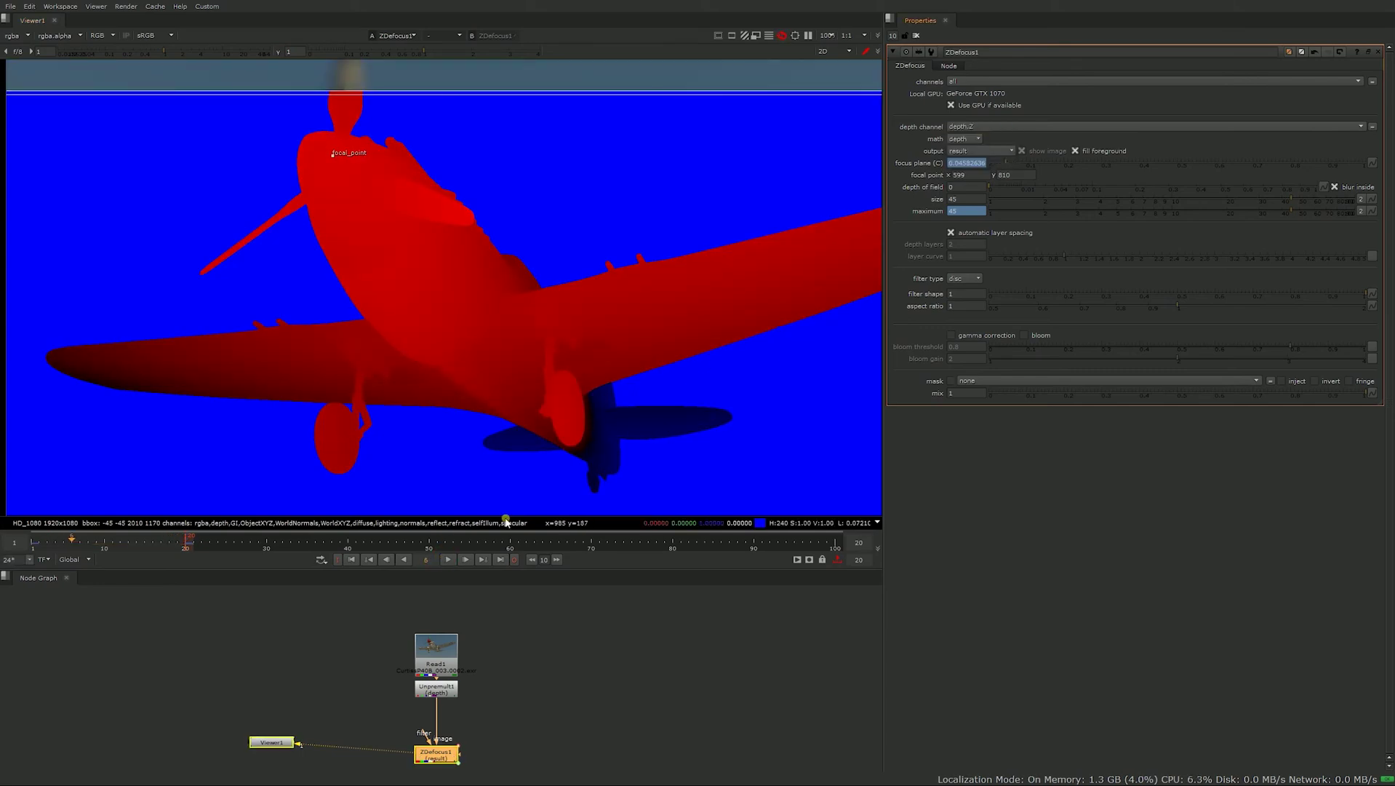
# Play the defocused frames while previewing the focal plane and layer setup outputs, then stop playback.
pyautogui.click(452, 560)
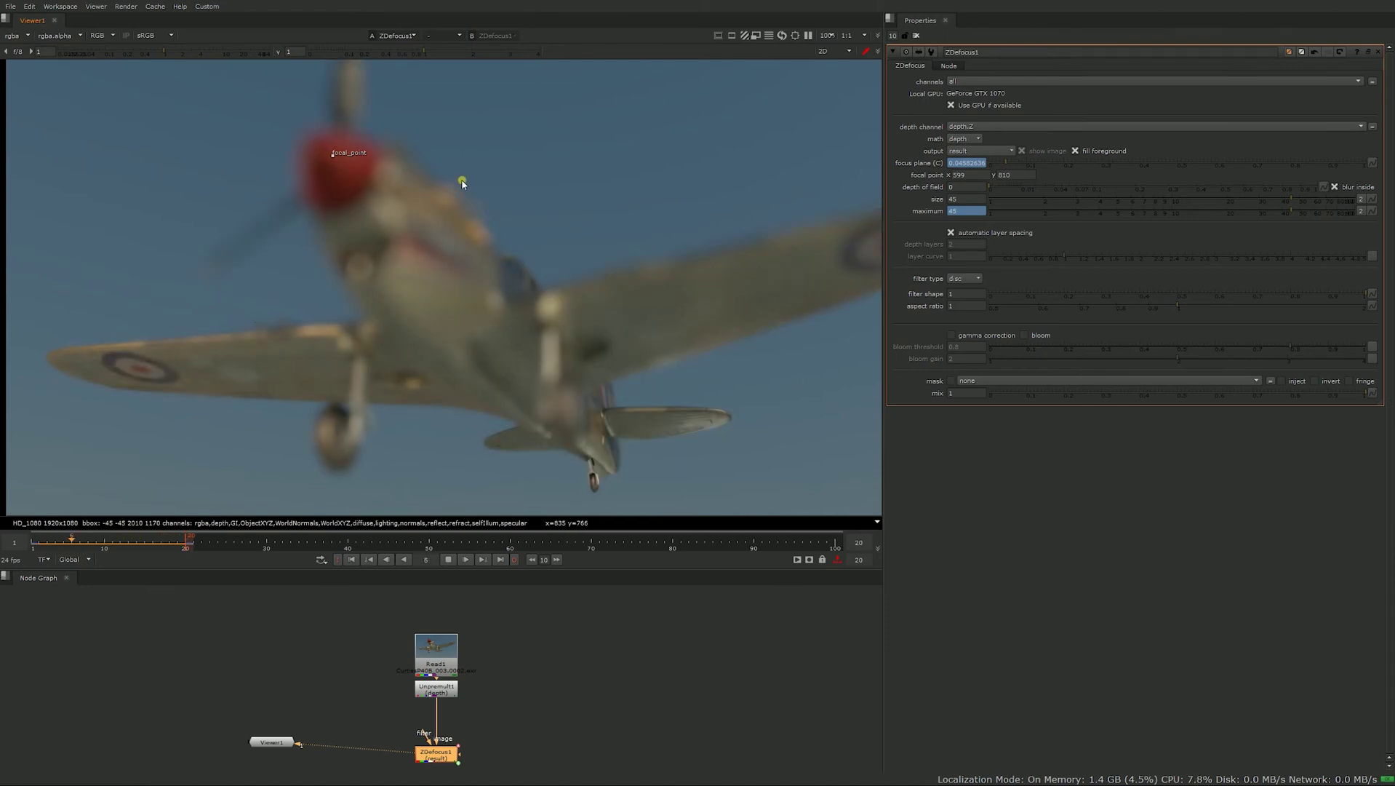
pyautogui.click(978, 151)
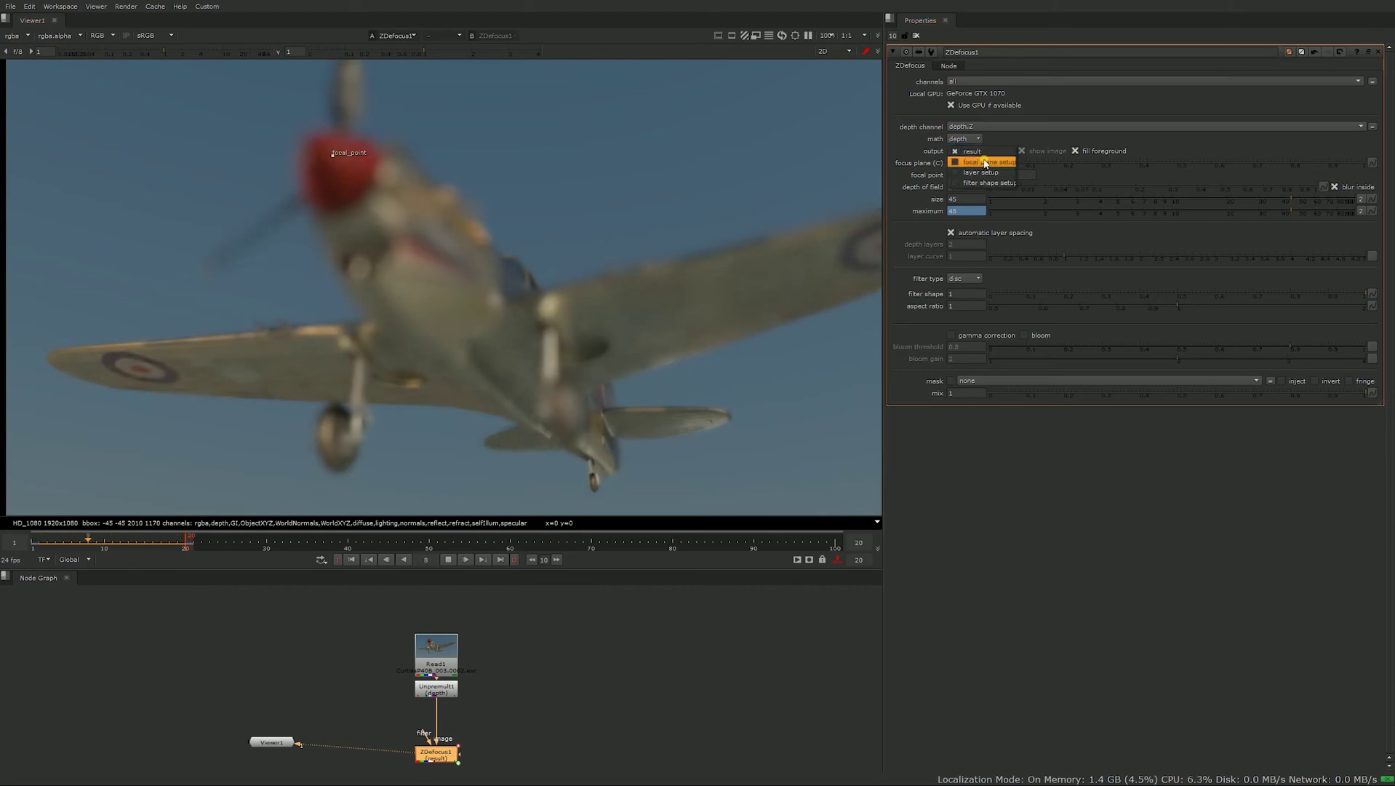
pyautogui.click(986, 161)
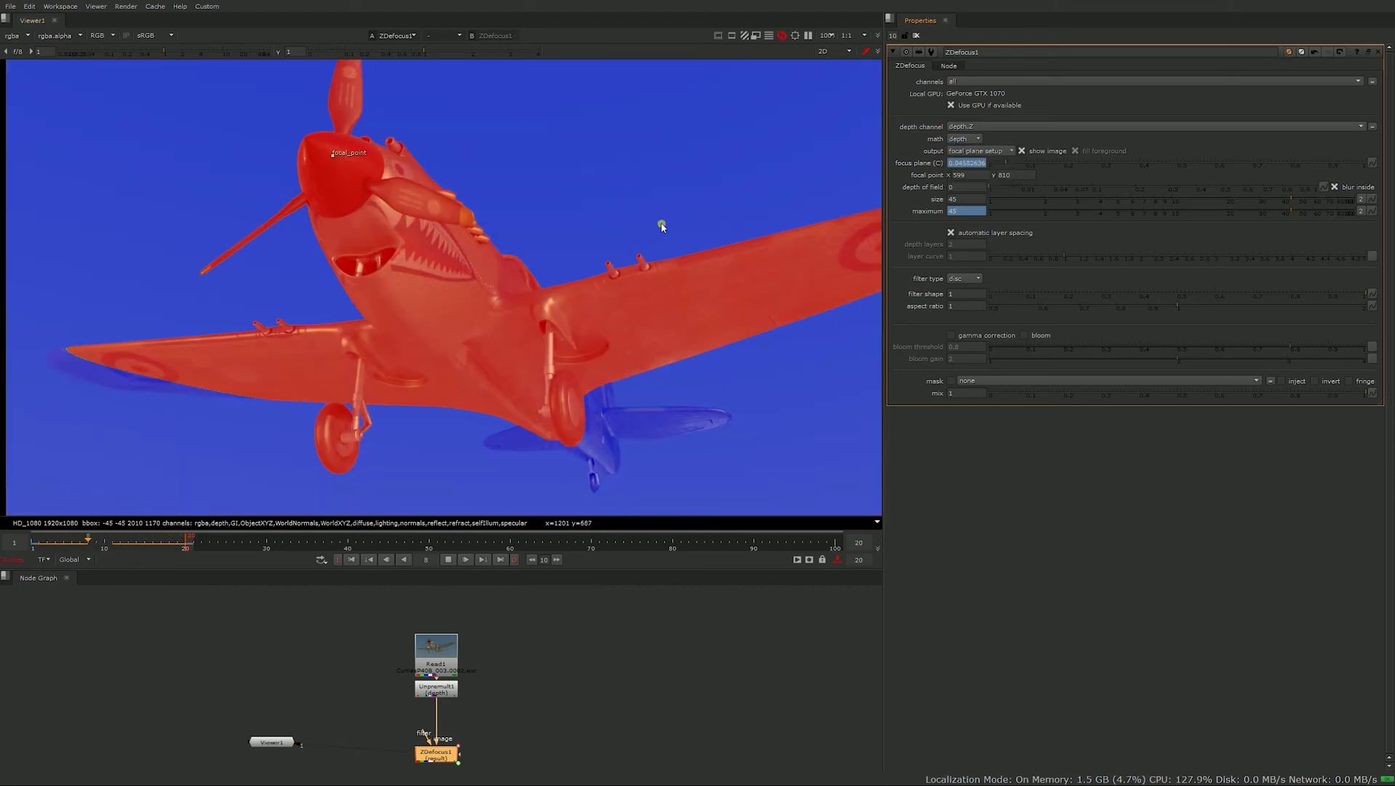
pyautogui.click(989, 152)
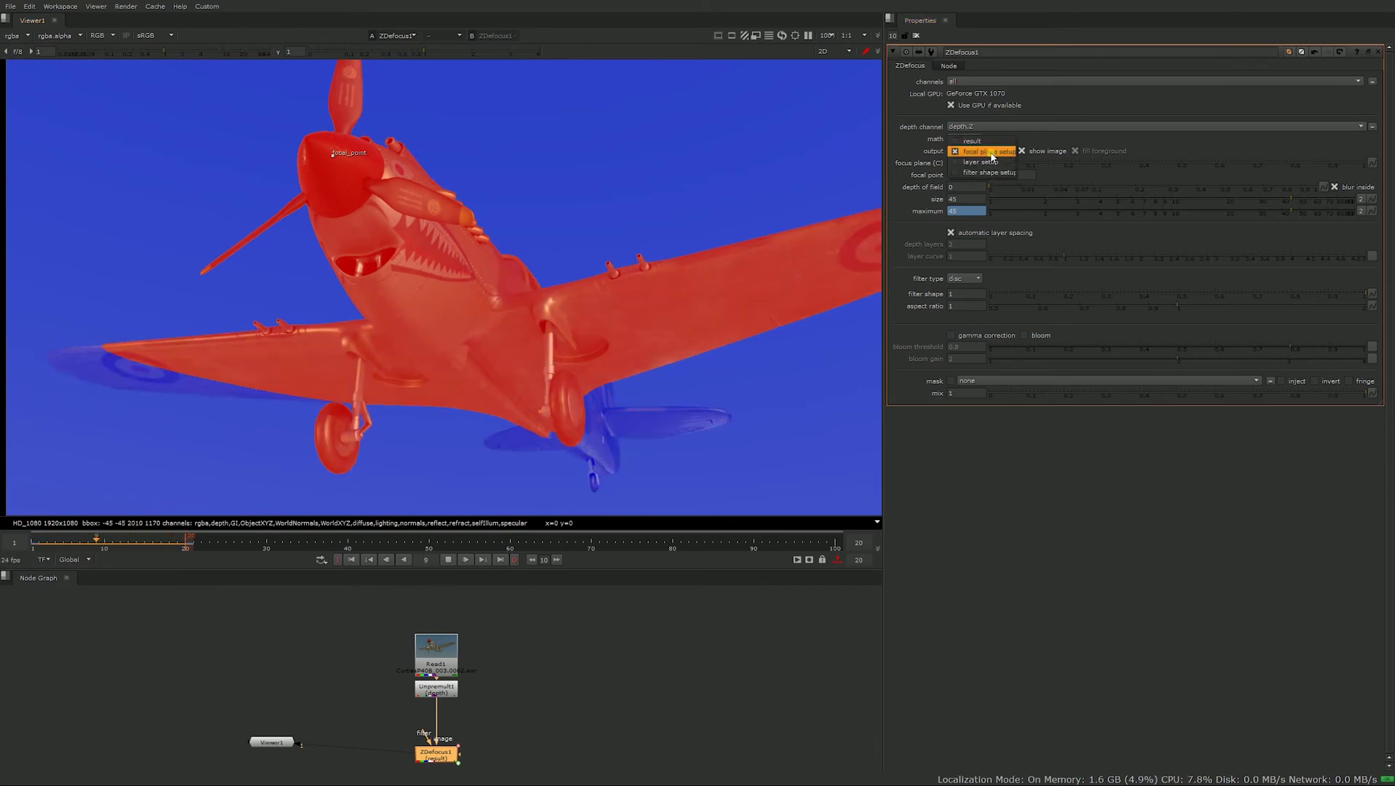
pyautogui.click(989, 160)
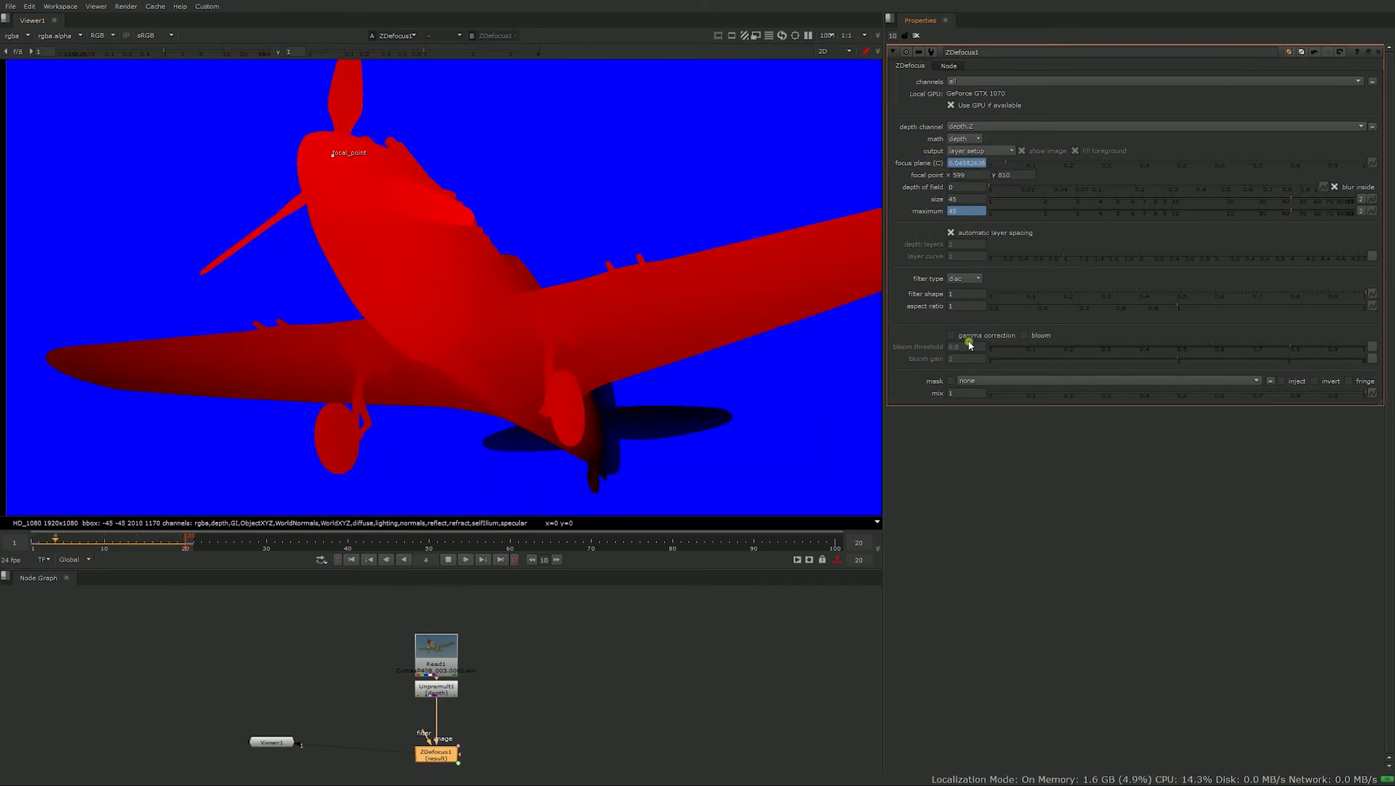
pyautogui.click(975, 154)
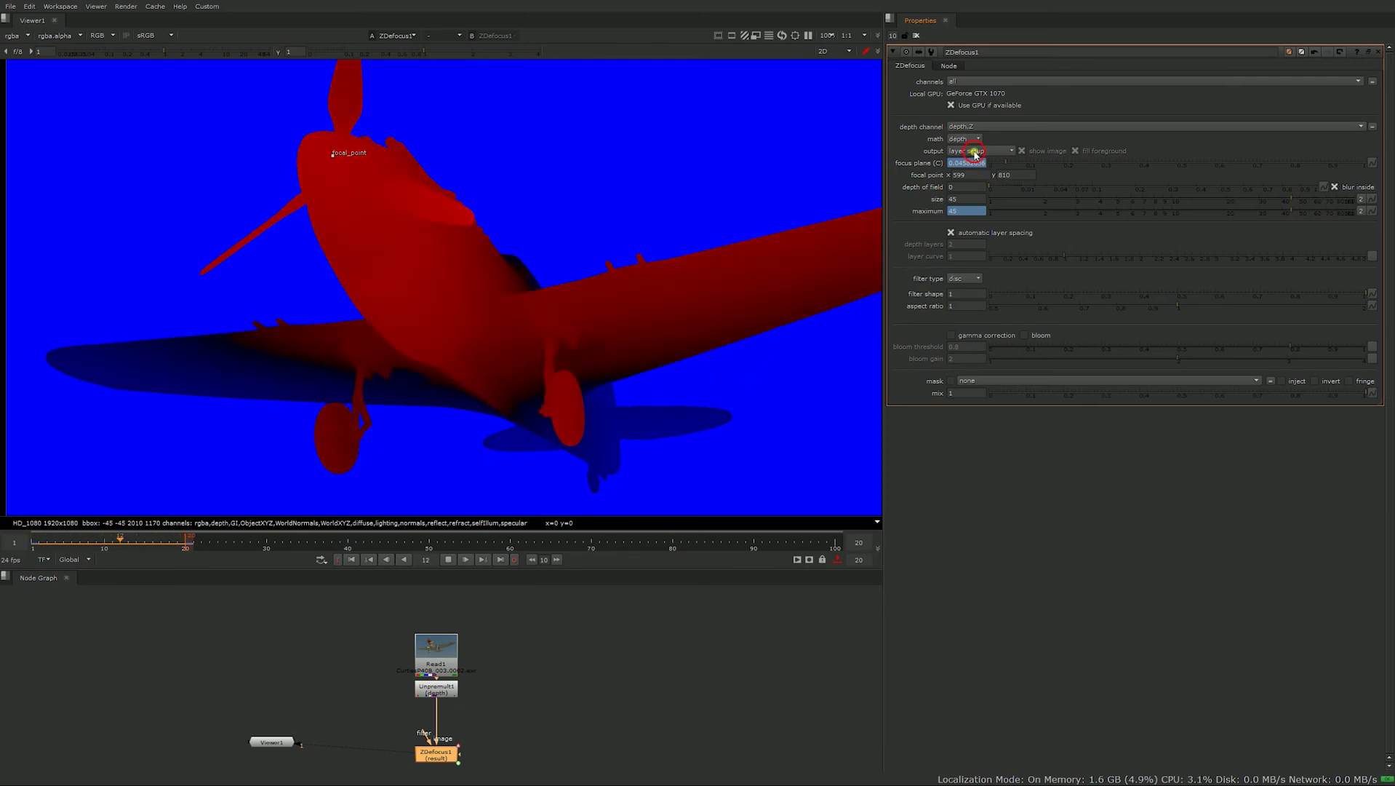
pyautogui.click(971, 138)
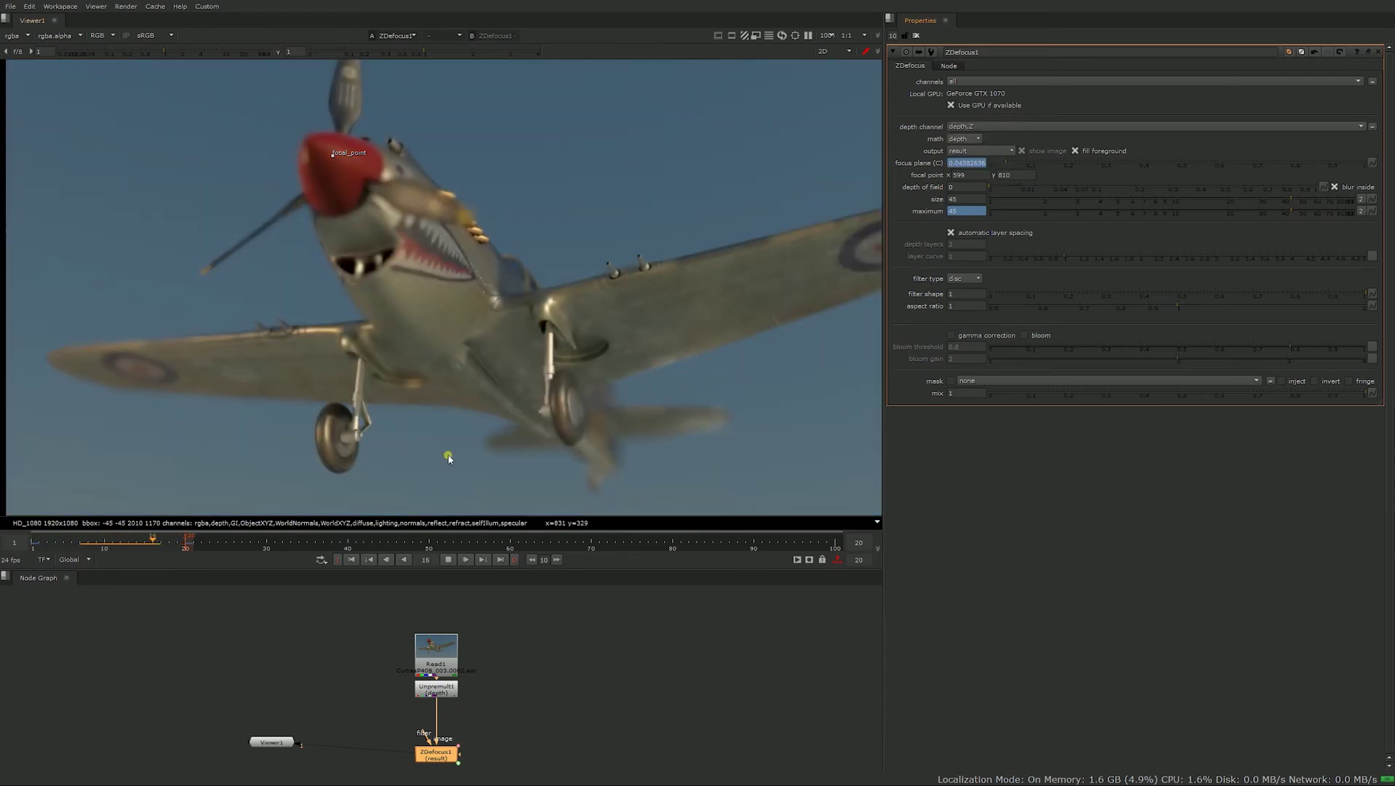
pyautogui.click(451, 561)
# Delete the focus plane animation and add a Grade node after Unpremult1.
pyautogui.rightClick(984, 163)
pyautogui.click(990, 195)
pyautogui.click(669, 406)
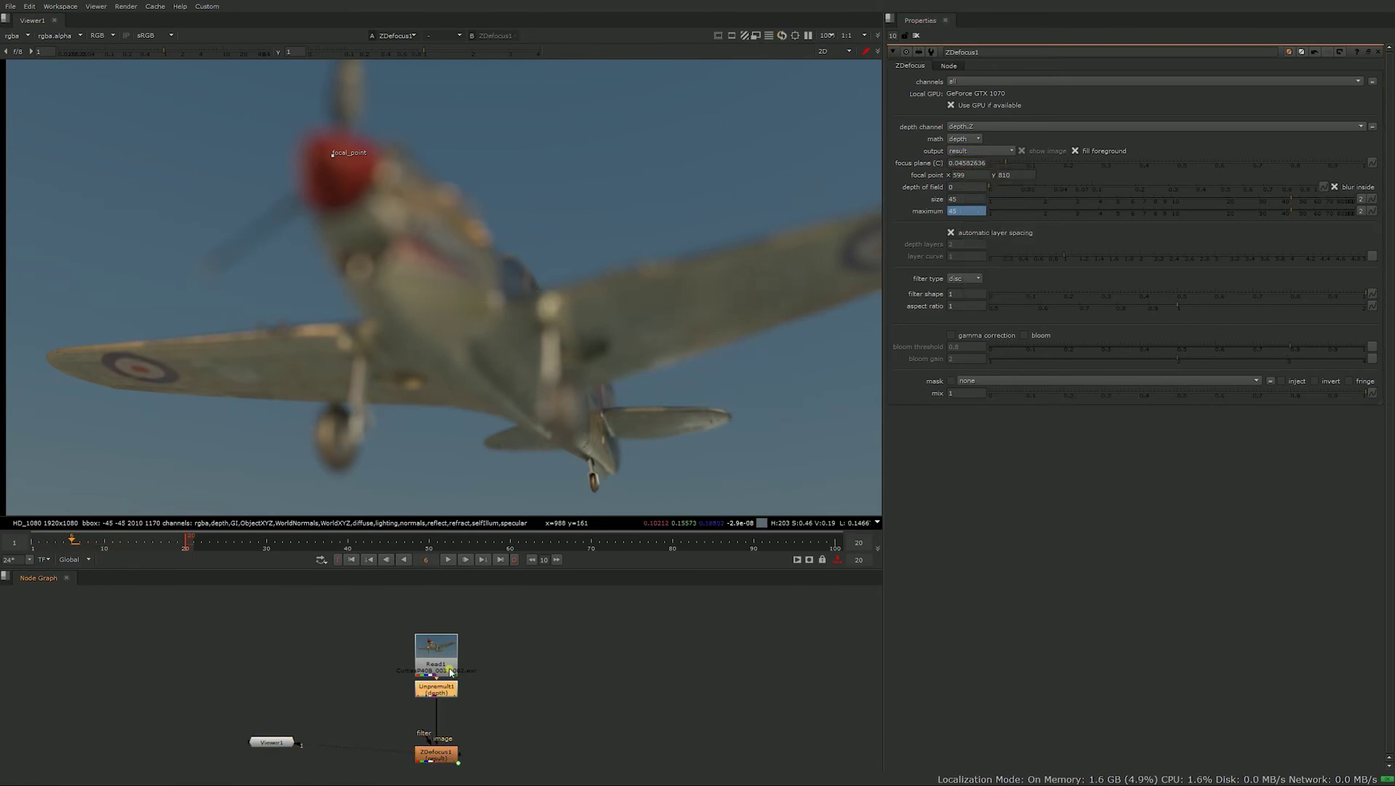
pyautogui.press('g')
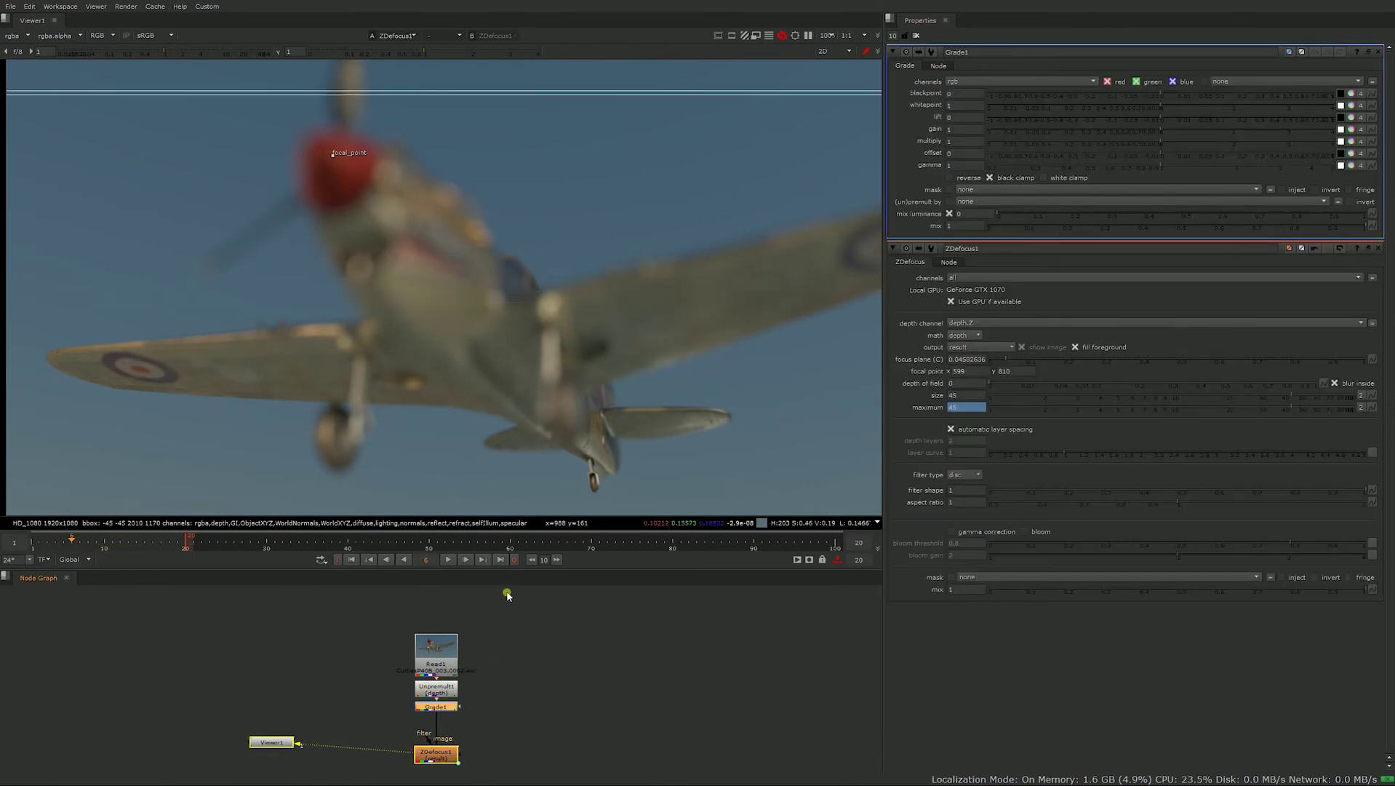
# Mask Grade1 with the specular.red channel so only the highlights are graded.
pyautogui.click(969, 190)
pyautogui.click(982, 573)
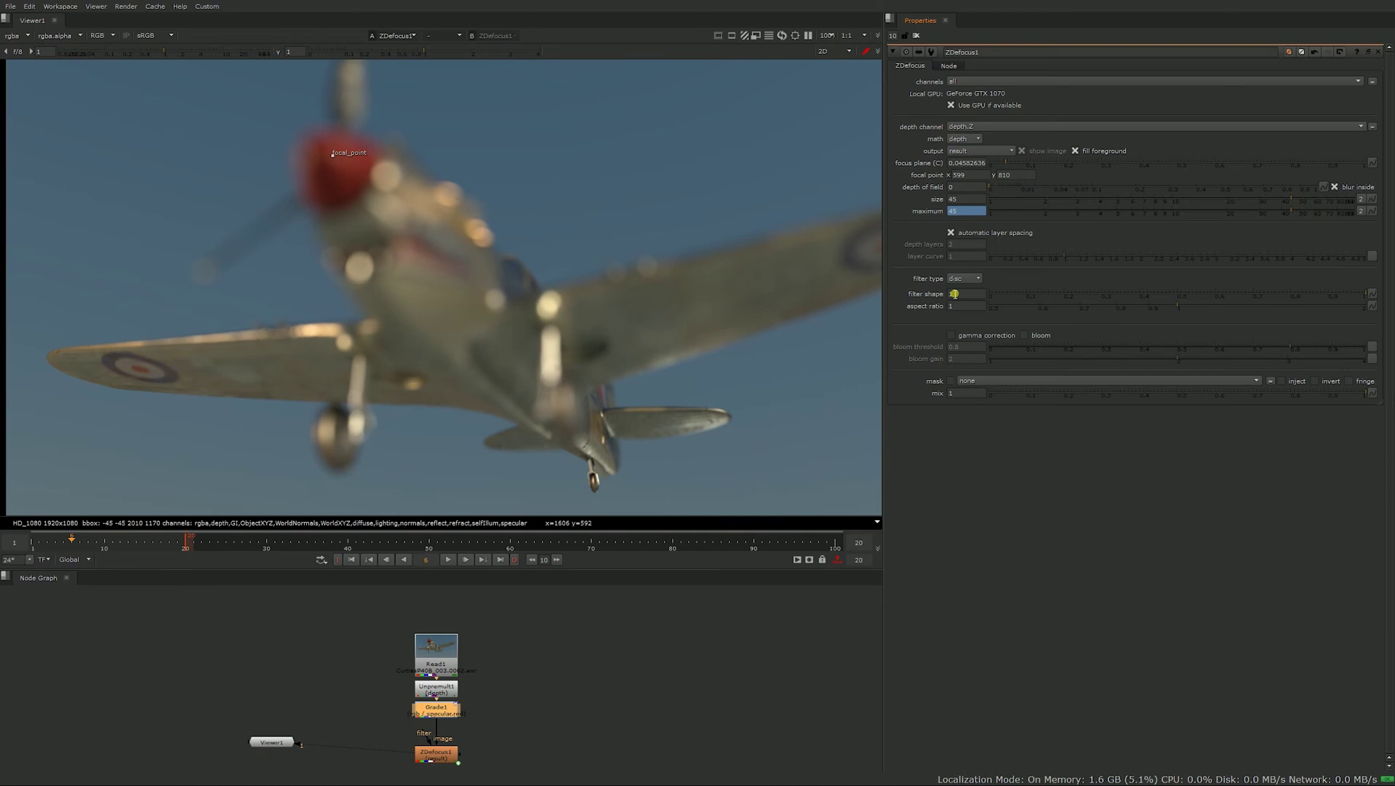
# Try filter shape values 0, 0.5 and 2, then restore it to 1.
pyautogui.click(954, 293)
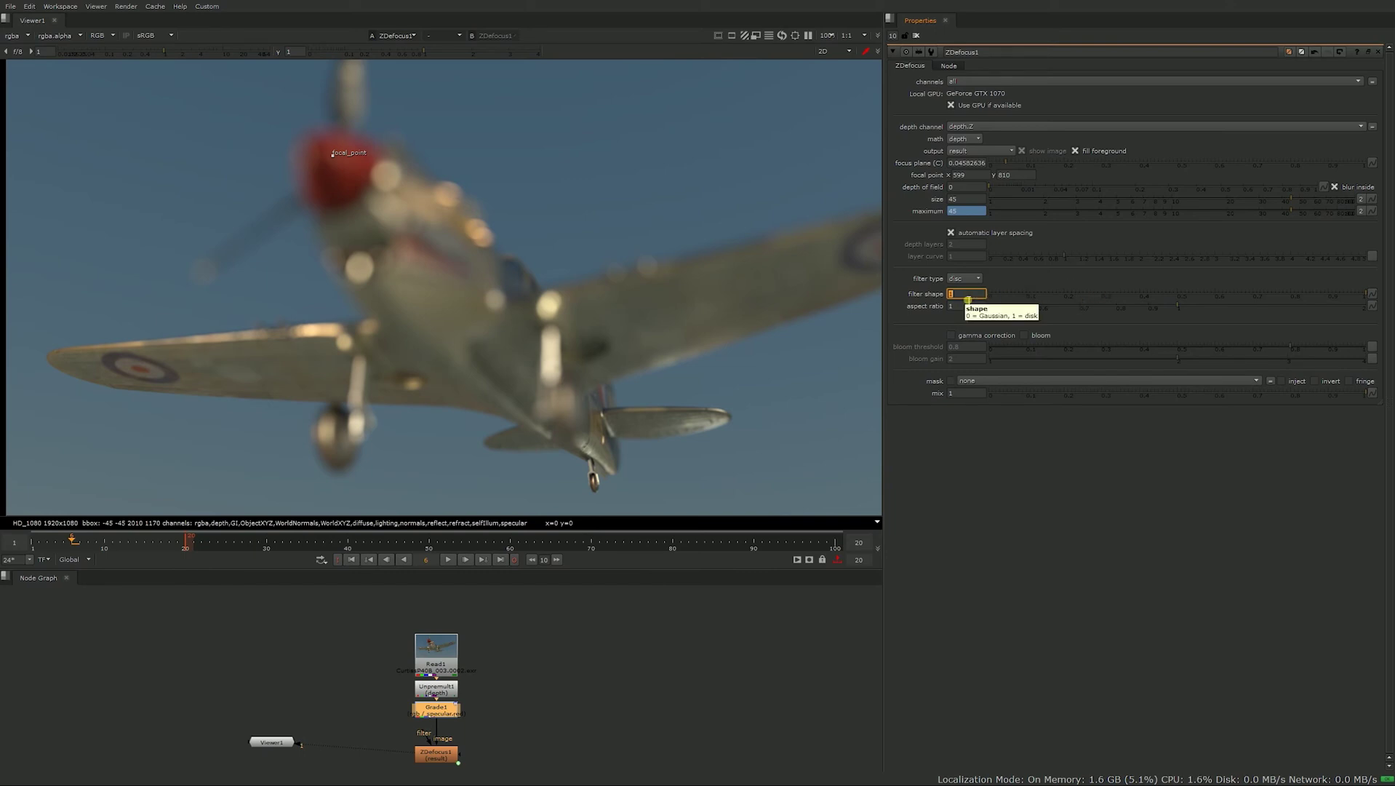
pyautogui.press('Return')
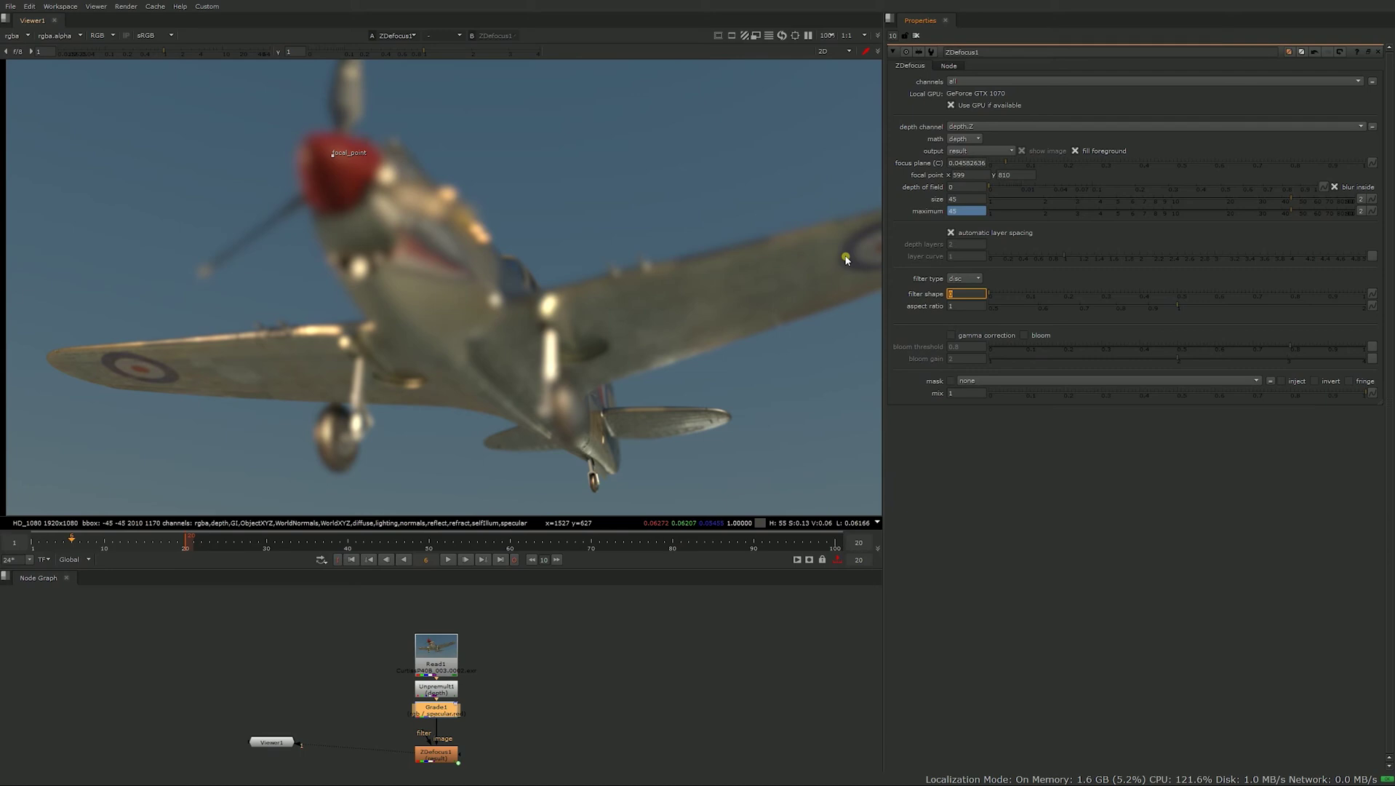
pyautogui.write('0.5')
pyautogui.press('Return')
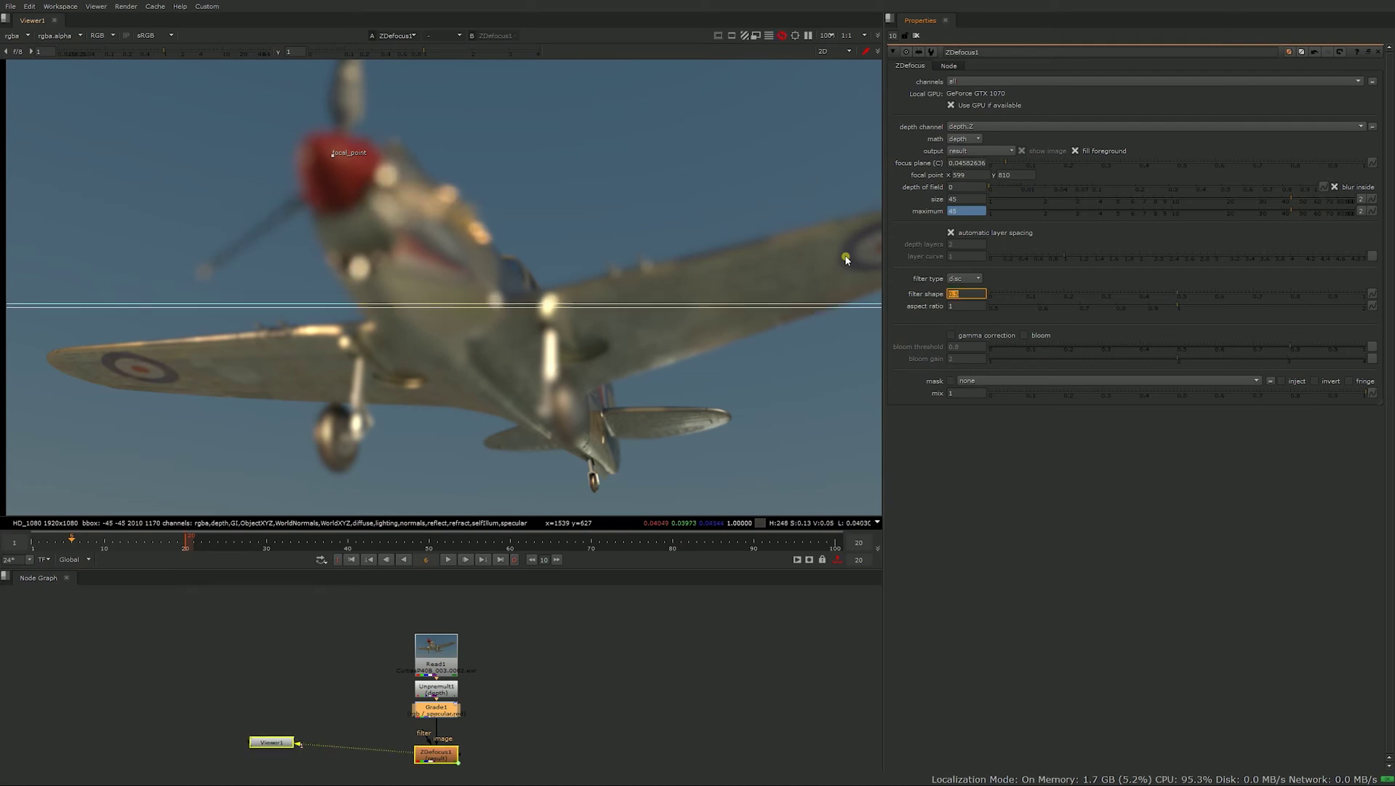
pyautogui.write('2')
pyautogui.press('Return')
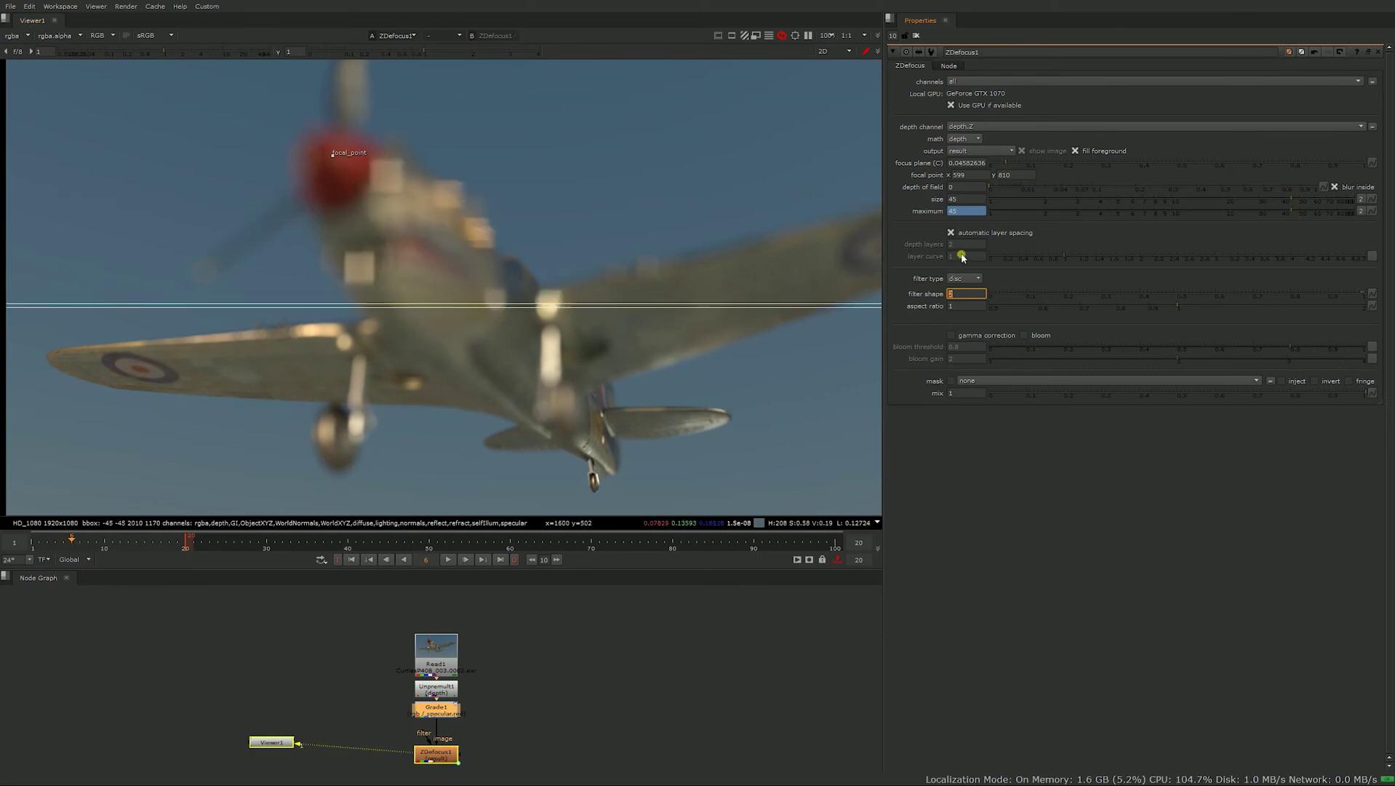
pyautogui.write('1')
pyautogui.press('Tab')
# Set the aspect ratio to 0.5 and switch the bokeh filter type to bladed.
pyautogui.write('.4')
pyautogui.press('BackSpace')
pyautogui.write('5')
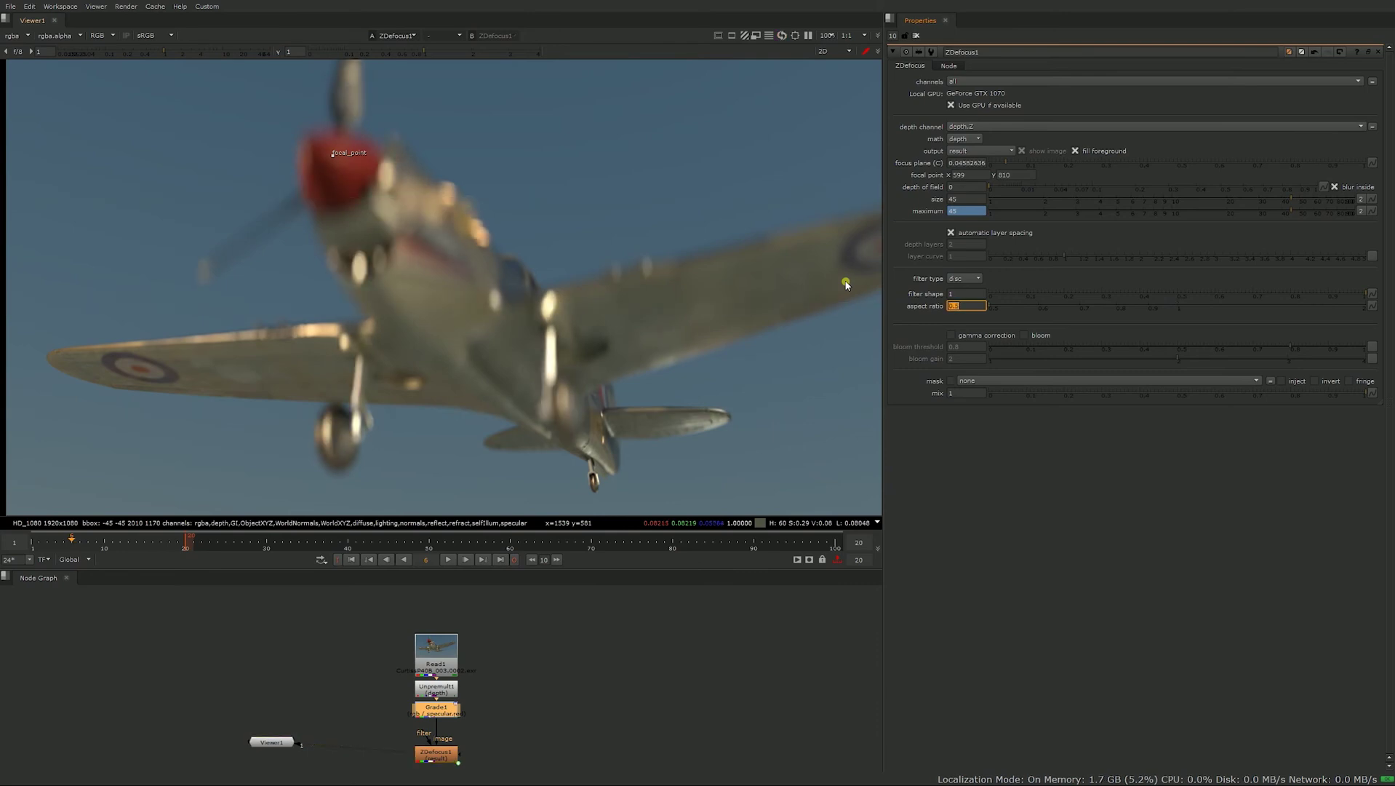
pyautogui.click(964, 278)
pyautogui.click(963, 291)
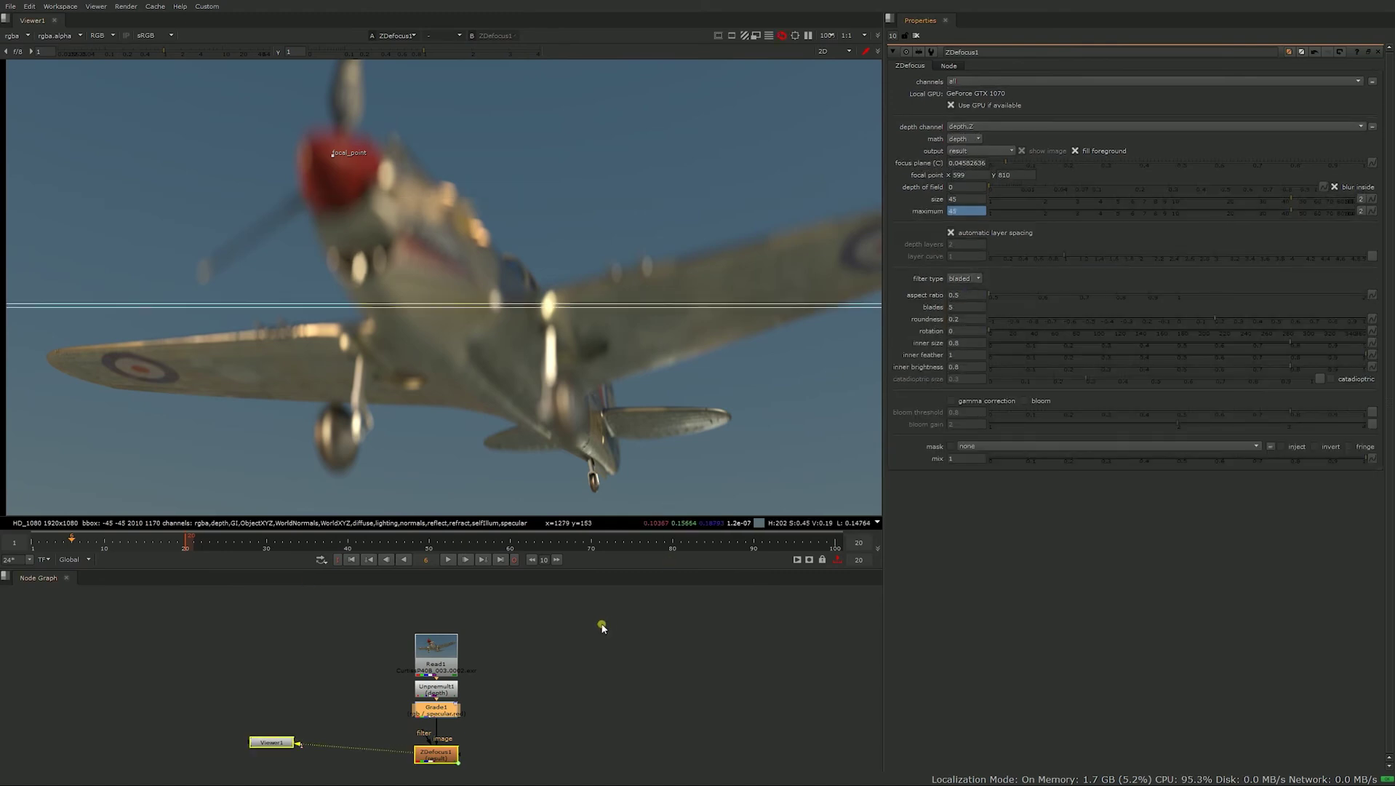
pyautogui.moveTo(601, 623); pyautogui.dragTo(421, 599, button='middle')
# Split off a new pane to hold a second viewer.
pyautogui.rightClick(100, 76)
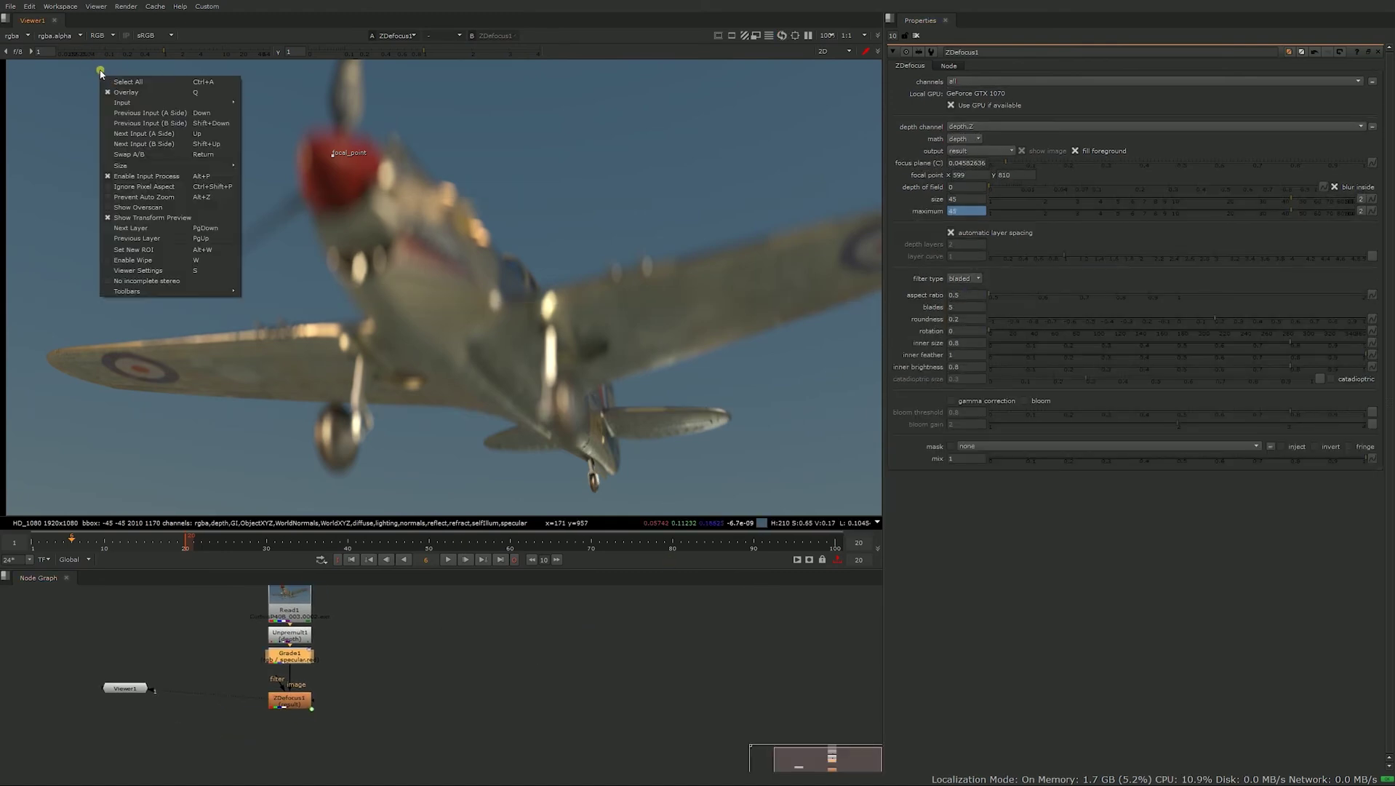
pyautogui.press('Escape')
pyautogui.click(96, 6)
pyautogui.click(126, 38)
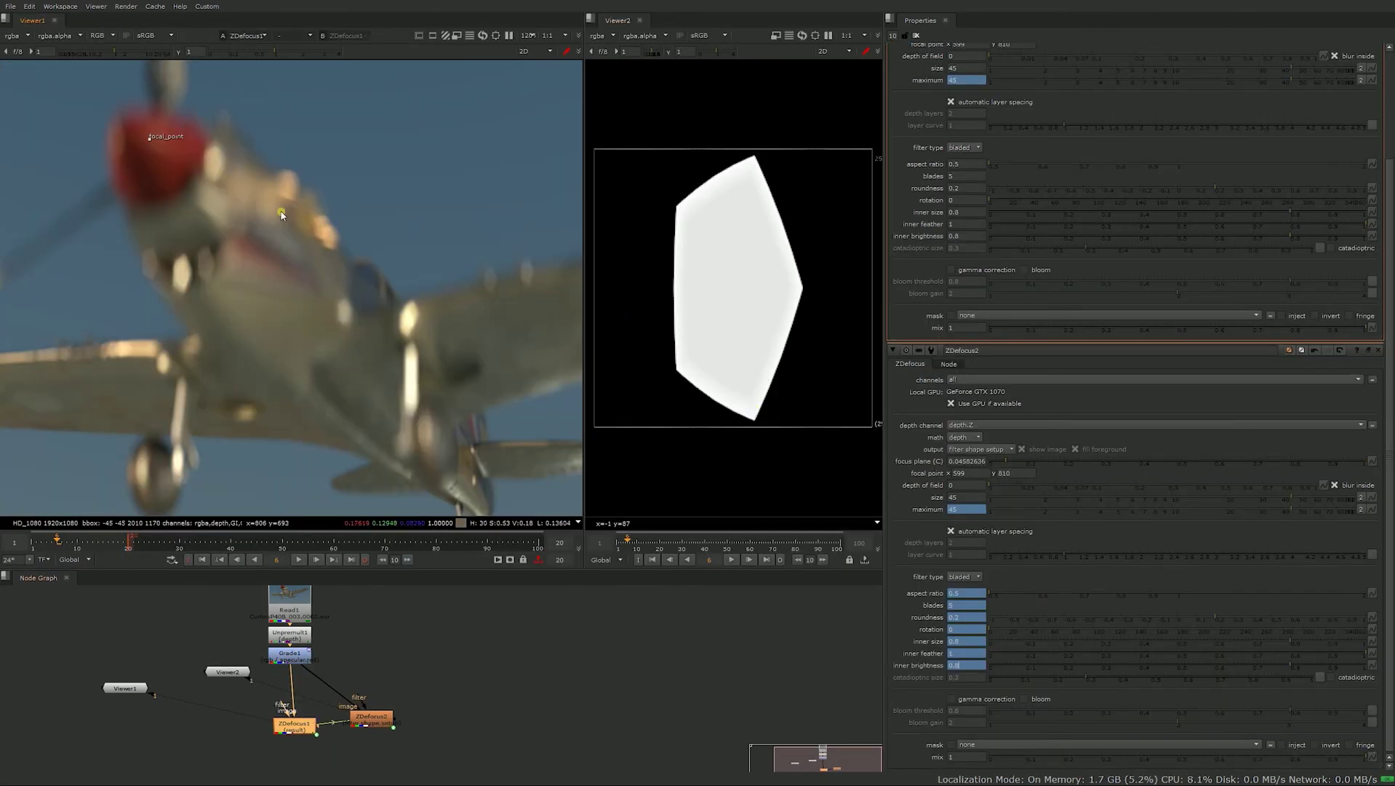
# Give ZDefocus1's bokeh an aspect ratio of 1 and 7 blades.
pyautogui.doubleClick(297, 725)
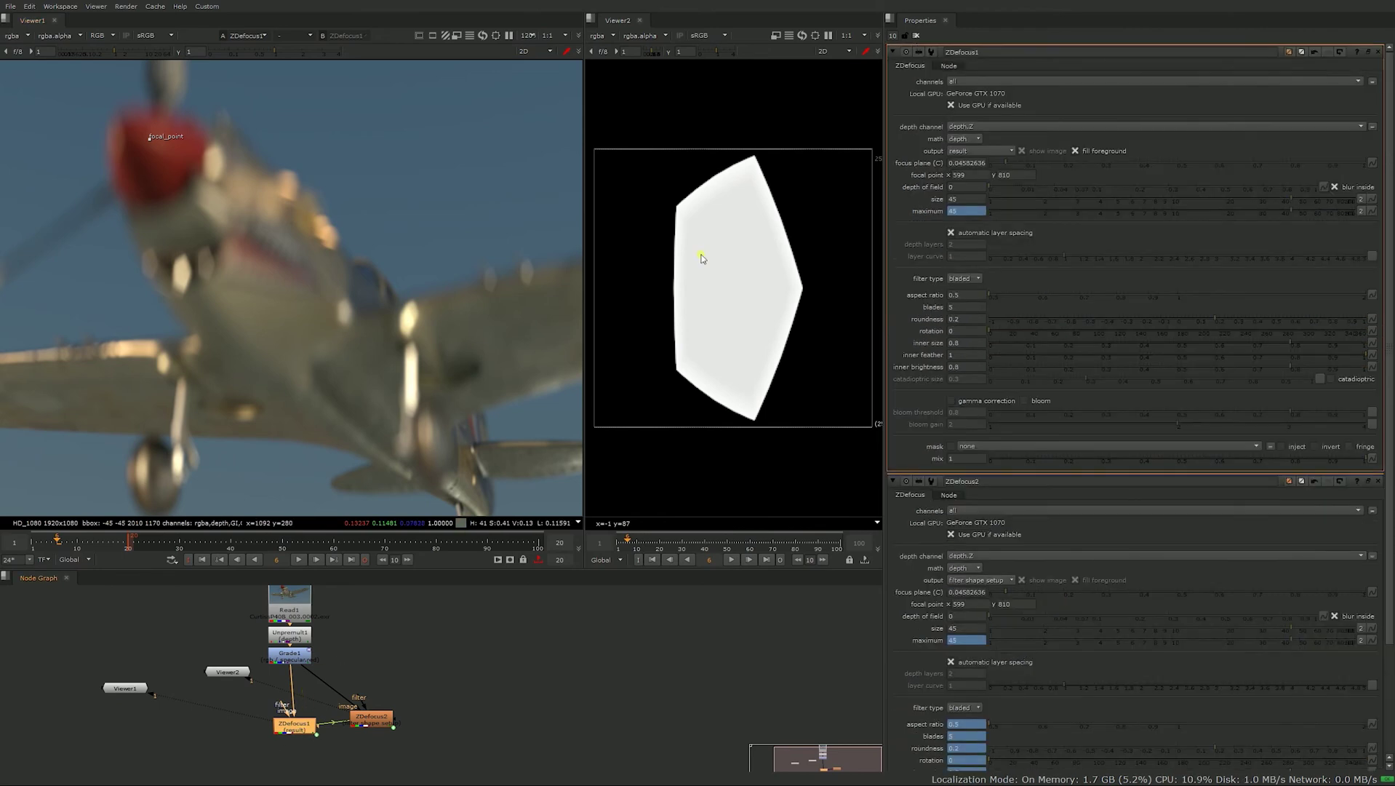
pyautogui.click(968, 296)
pyautogui.write('1')
pyautogui.press('Return')
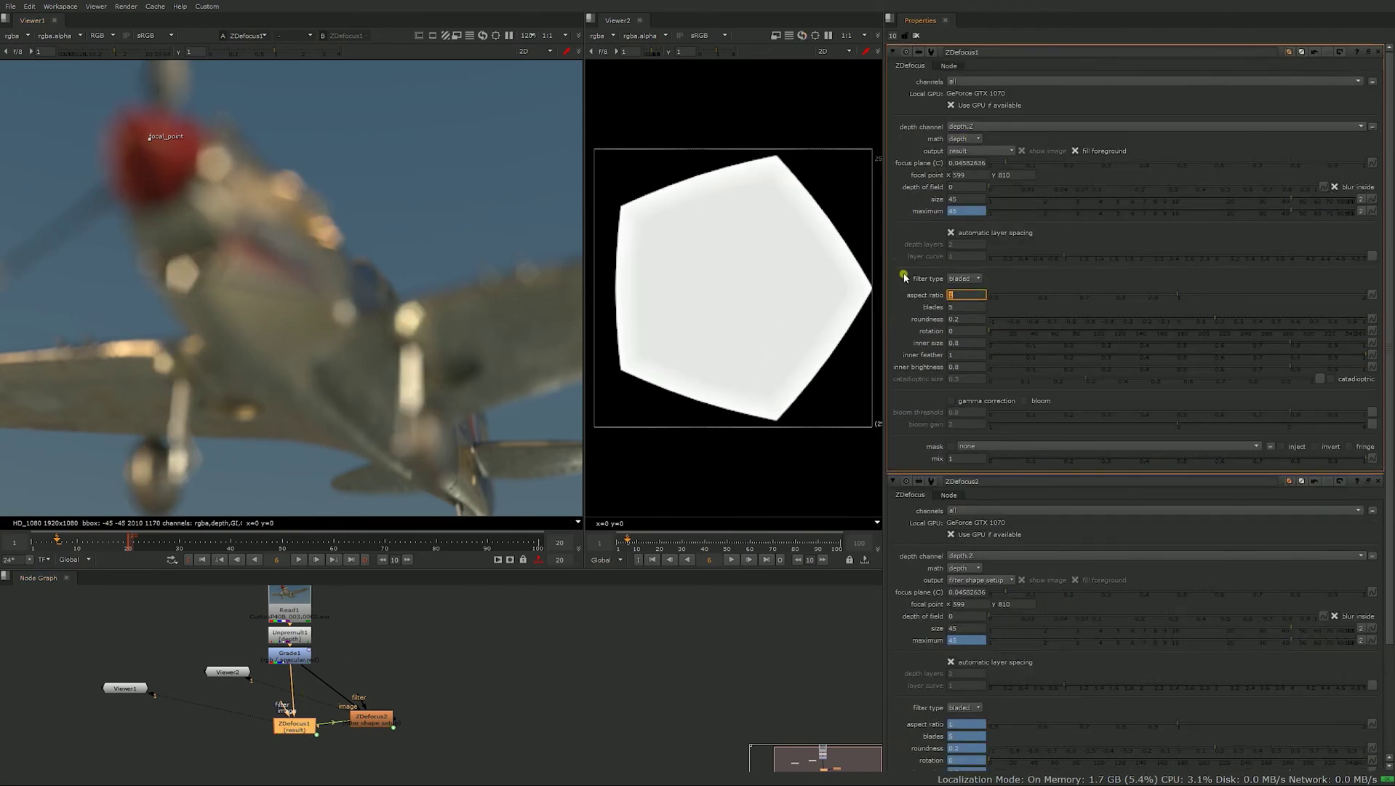
pyautogui.press('Tab')
pyautogui.write('6')
pyautogui.press('Return')
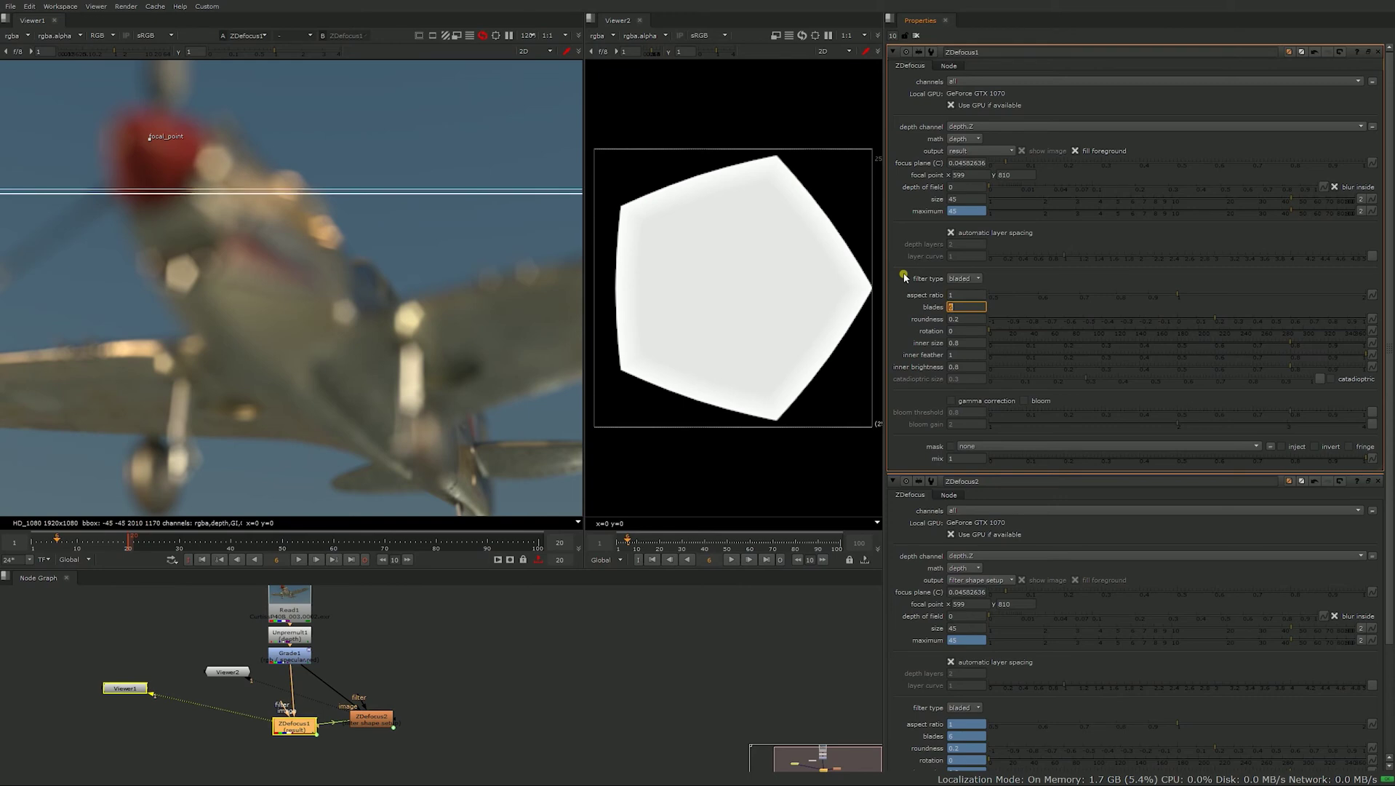
pyautogui.write('7')
pyautogui.press('Return')
# Set the bokeh roundness to 0 for straight heptagon edges.
pyautogui.press('Tab')
pyautogui.write('0')
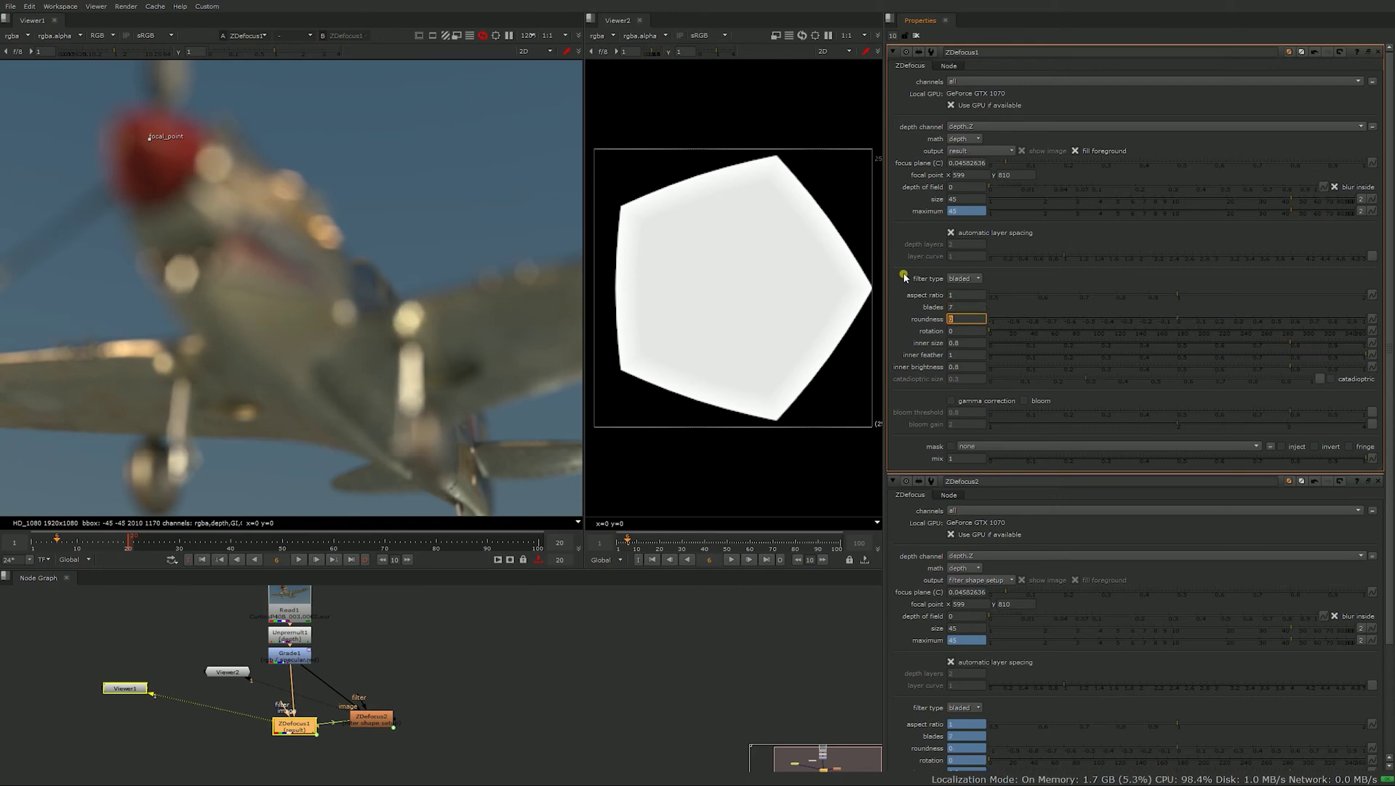
pyautogui.press('Return')
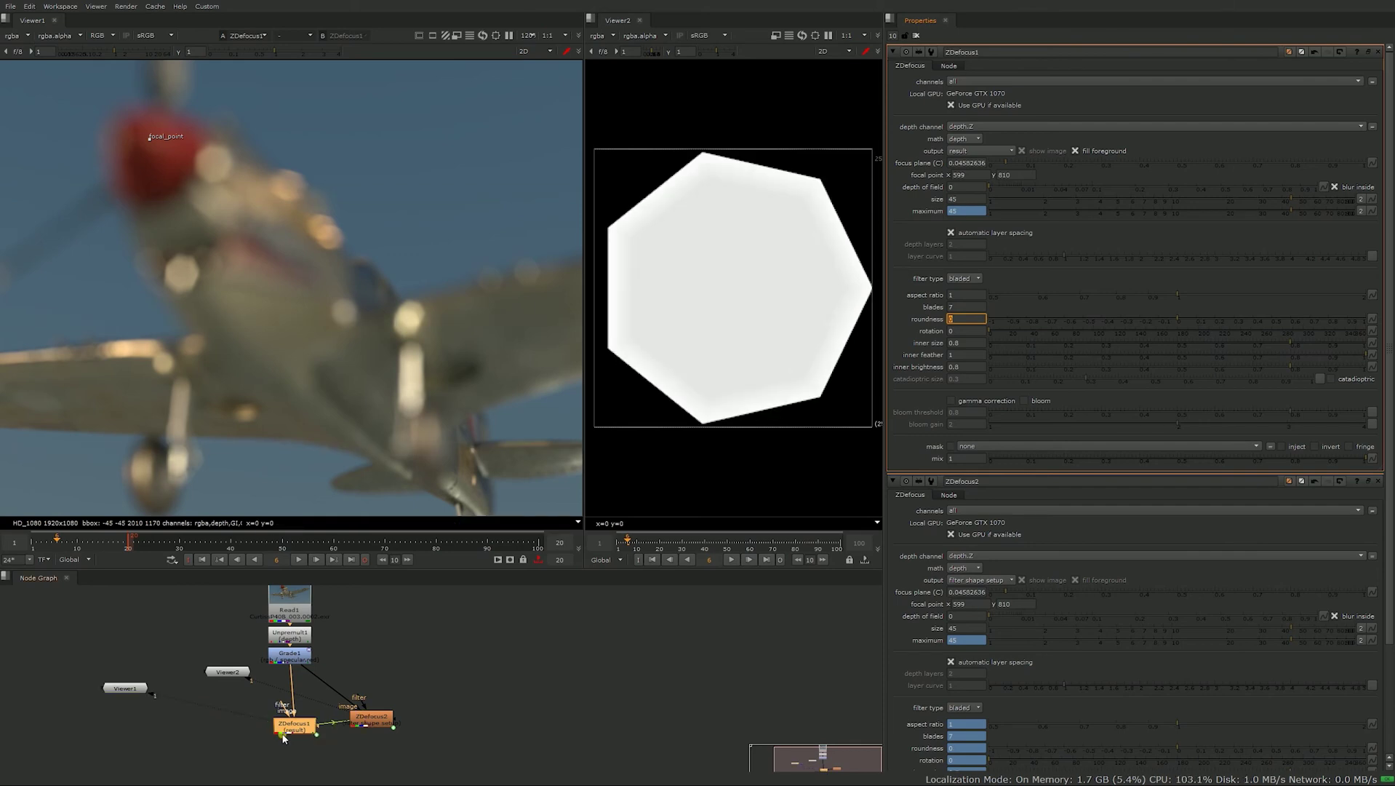
pyautogui.click(283, 732)
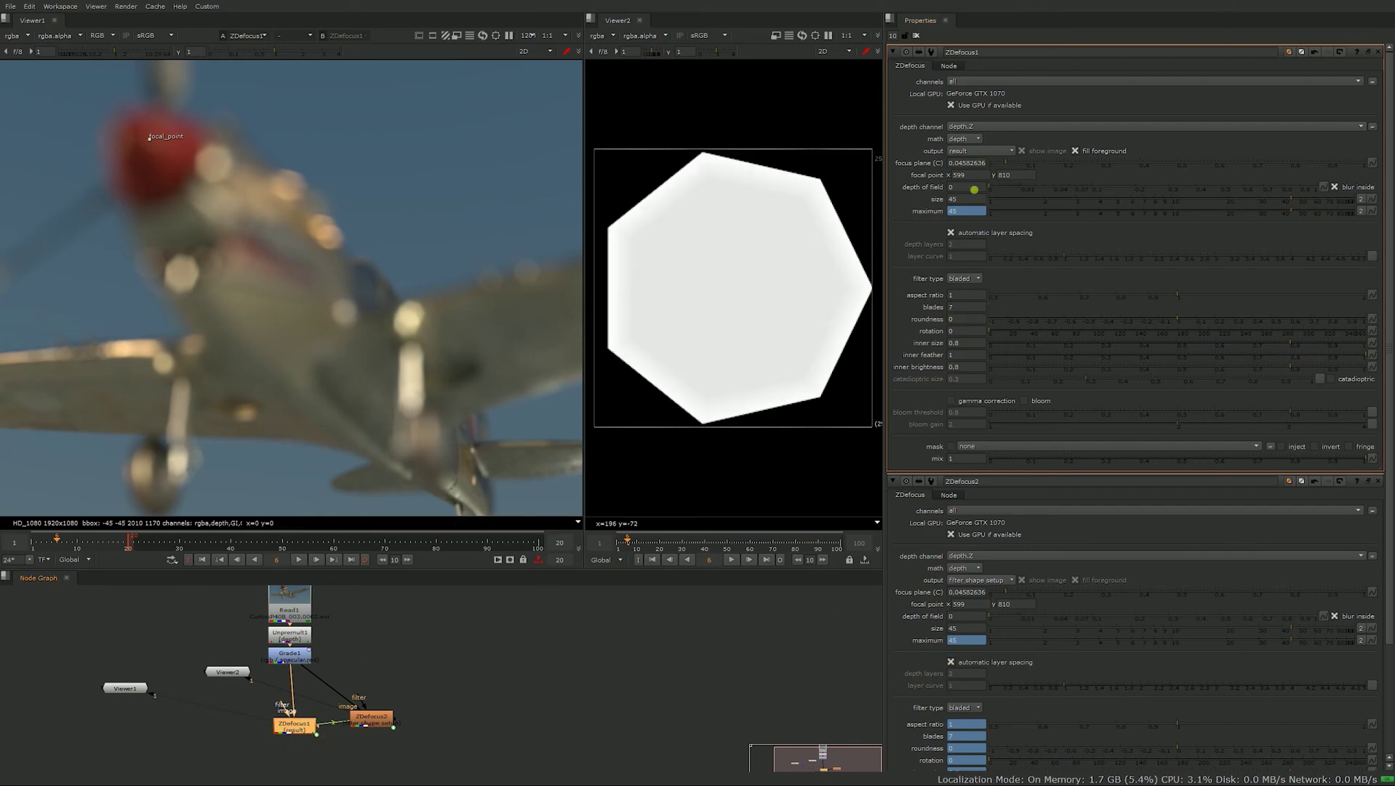
pyautogui.click(966, 198)
# Reduce the defocus size to 35 and set roundness 0.5 and rotation 15.
pyautogui.write('35')
pyautogui.press('Return')
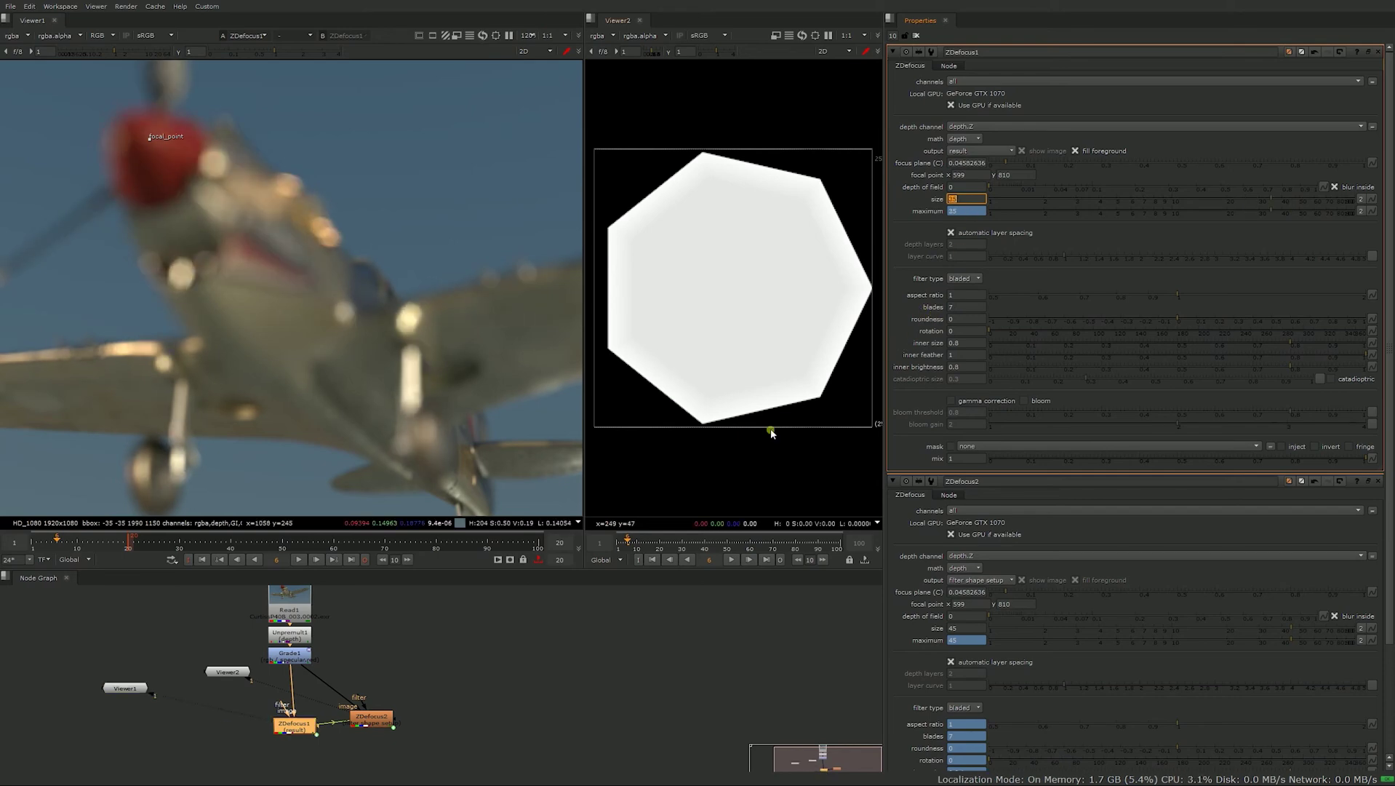
pyautogui.click(962, 320)
pyautogui.write('1')
pyautogui.press('Return')
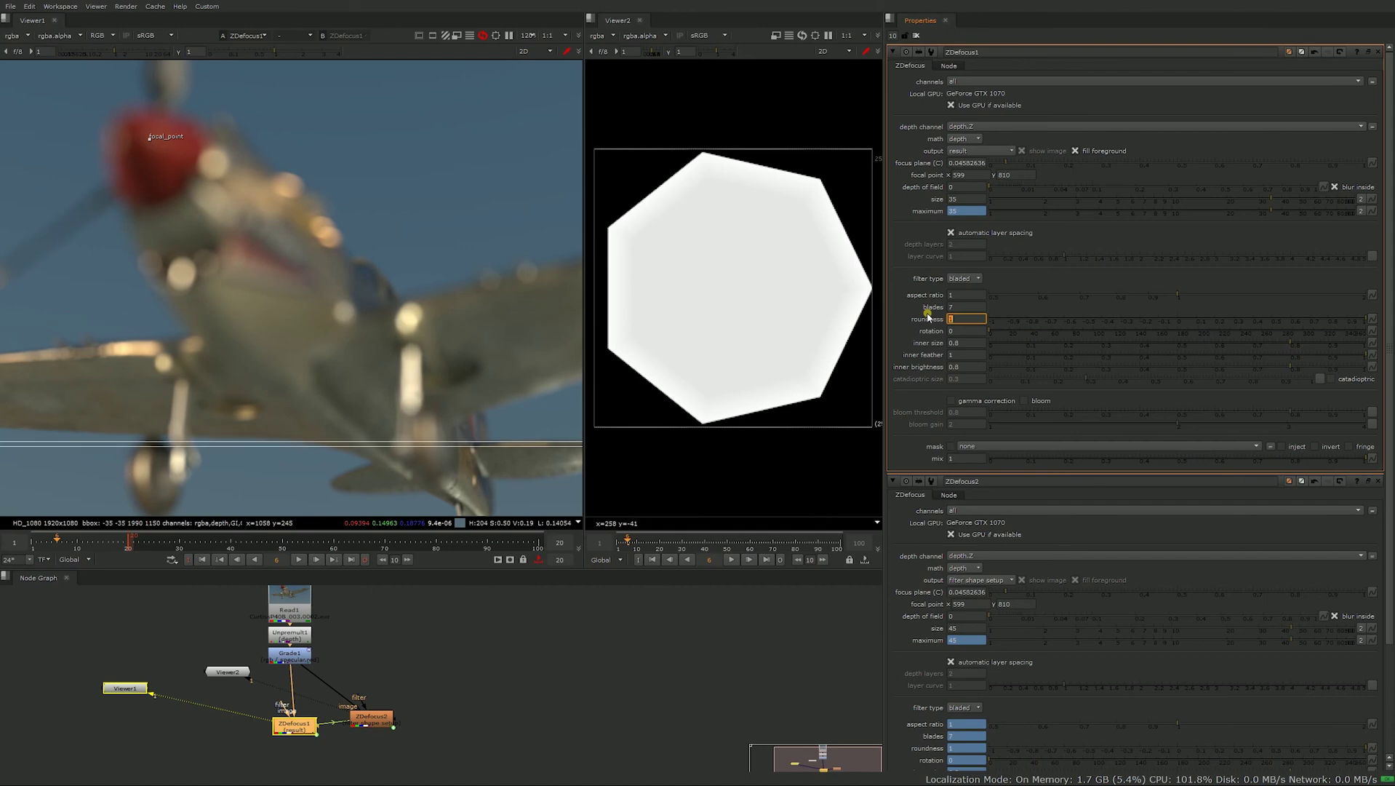
pyautogui.write('0.5')
pyautogui.press('Tab')
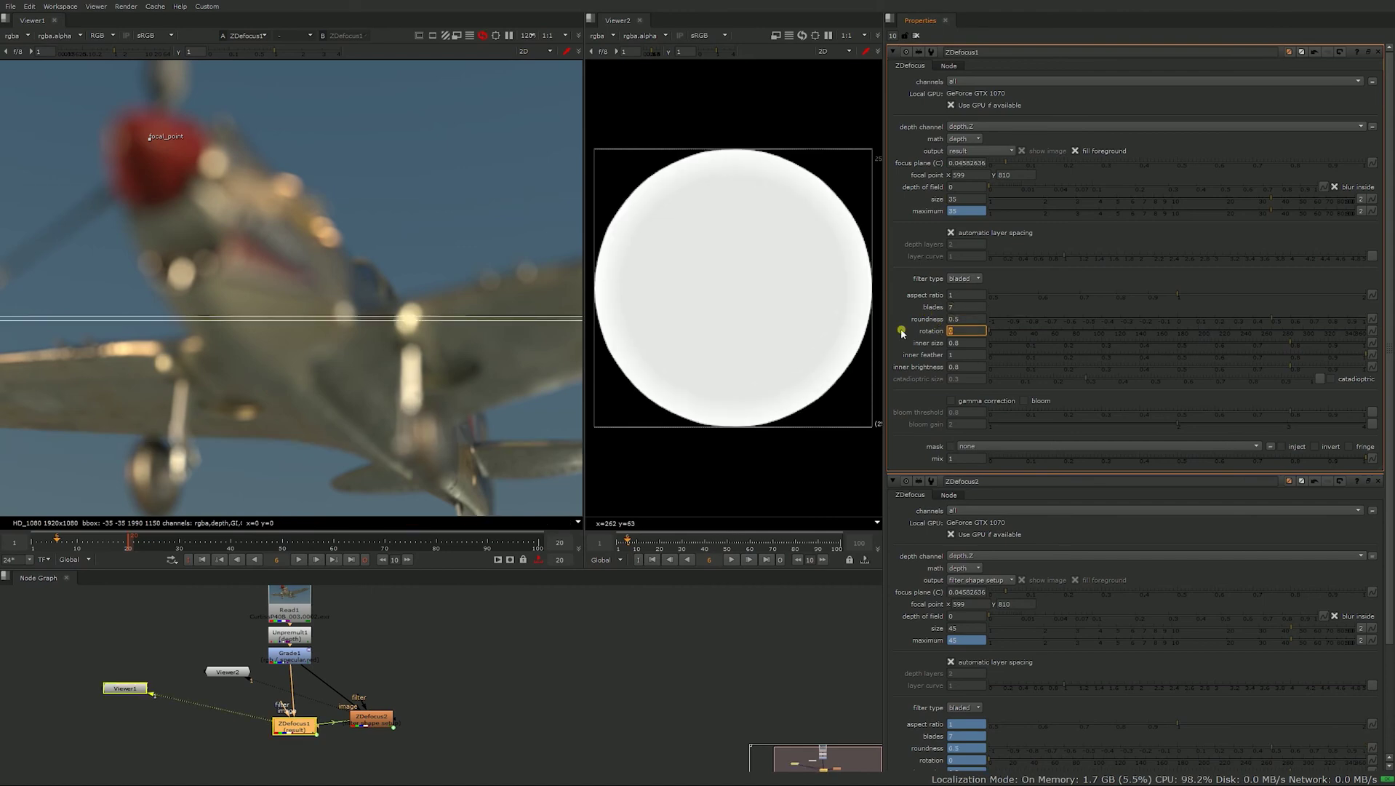
pyautogui.write('15')
pyautogui.press('Return')
# Edit the inner brightness and inner size fields, entering 0.6 for inner size.
pyautogui.click(971, 368)
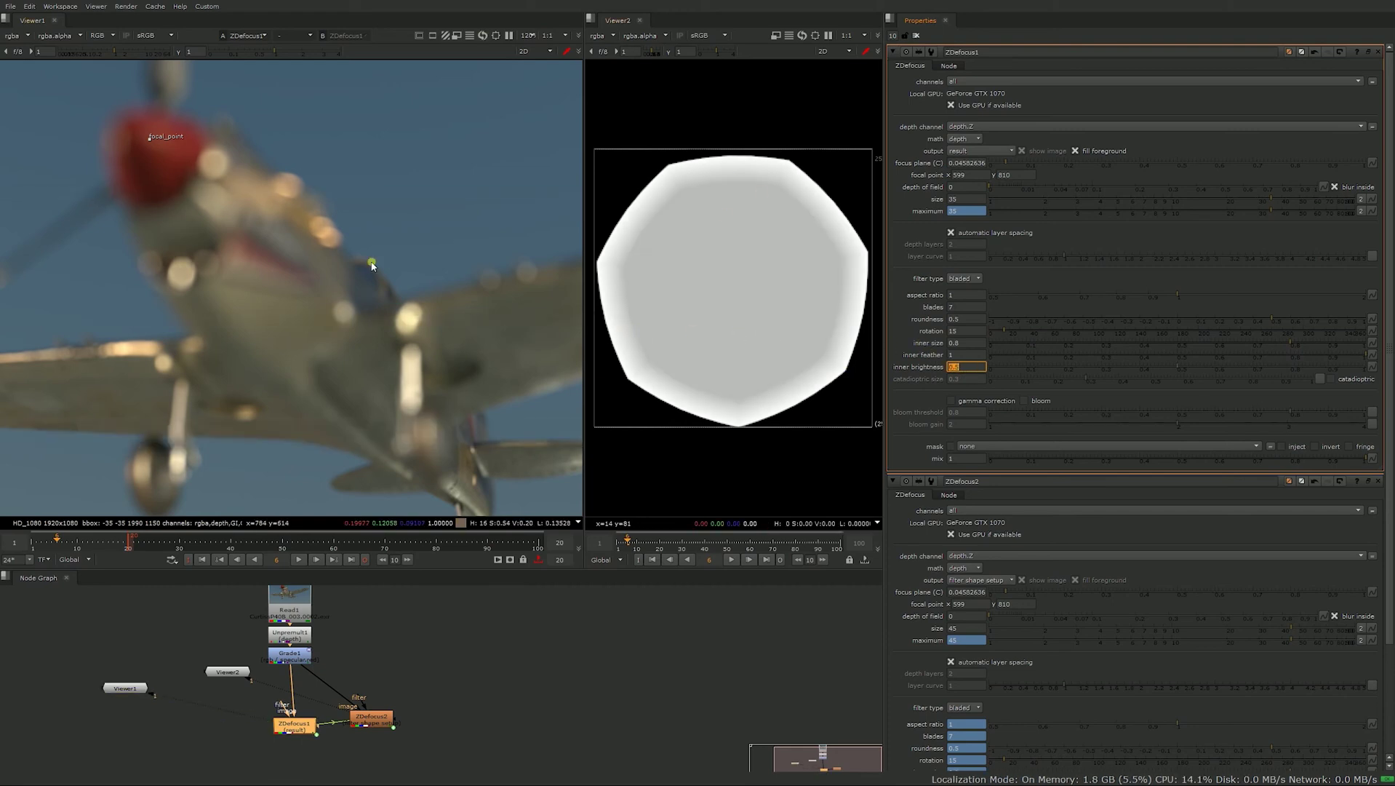
pyautogui.click(961, 342)
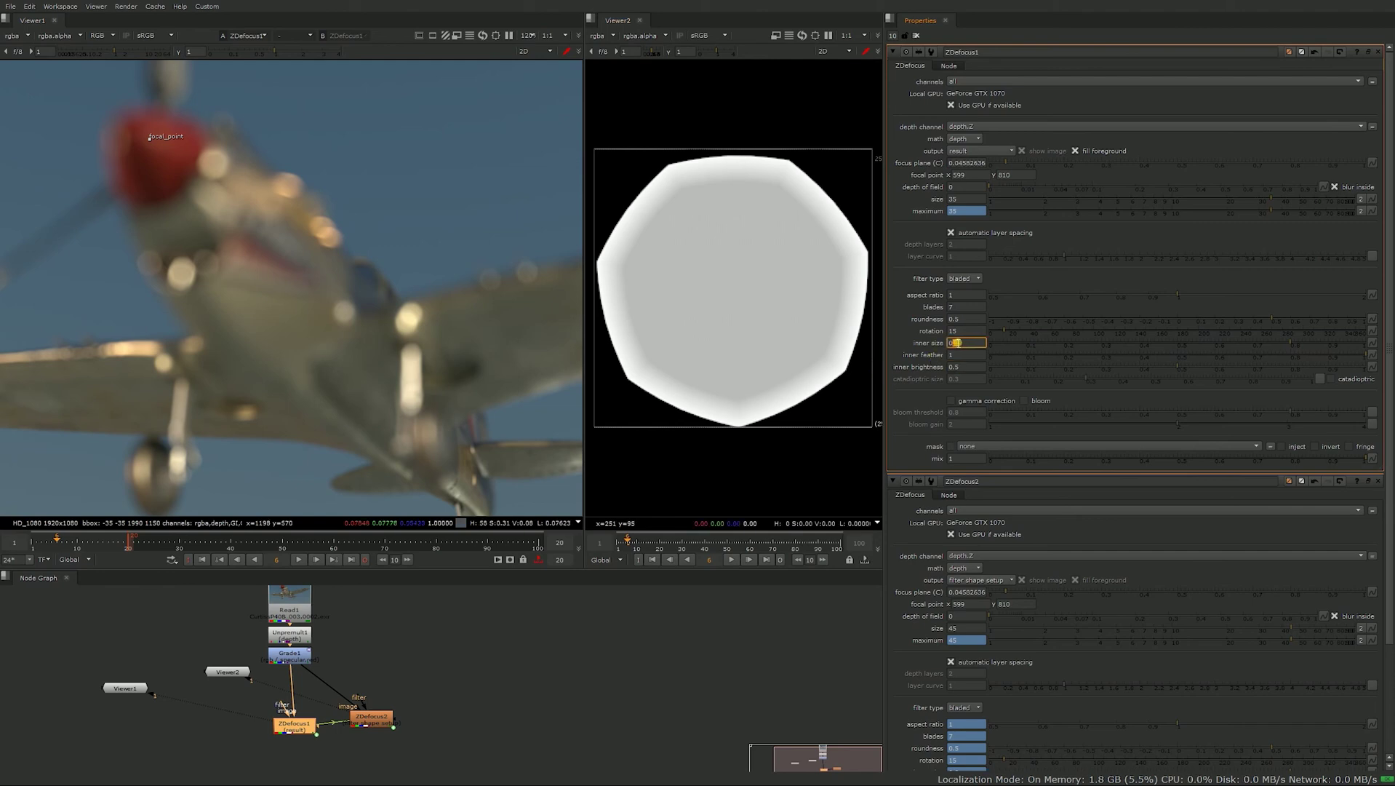
pyautogui.press('Return')
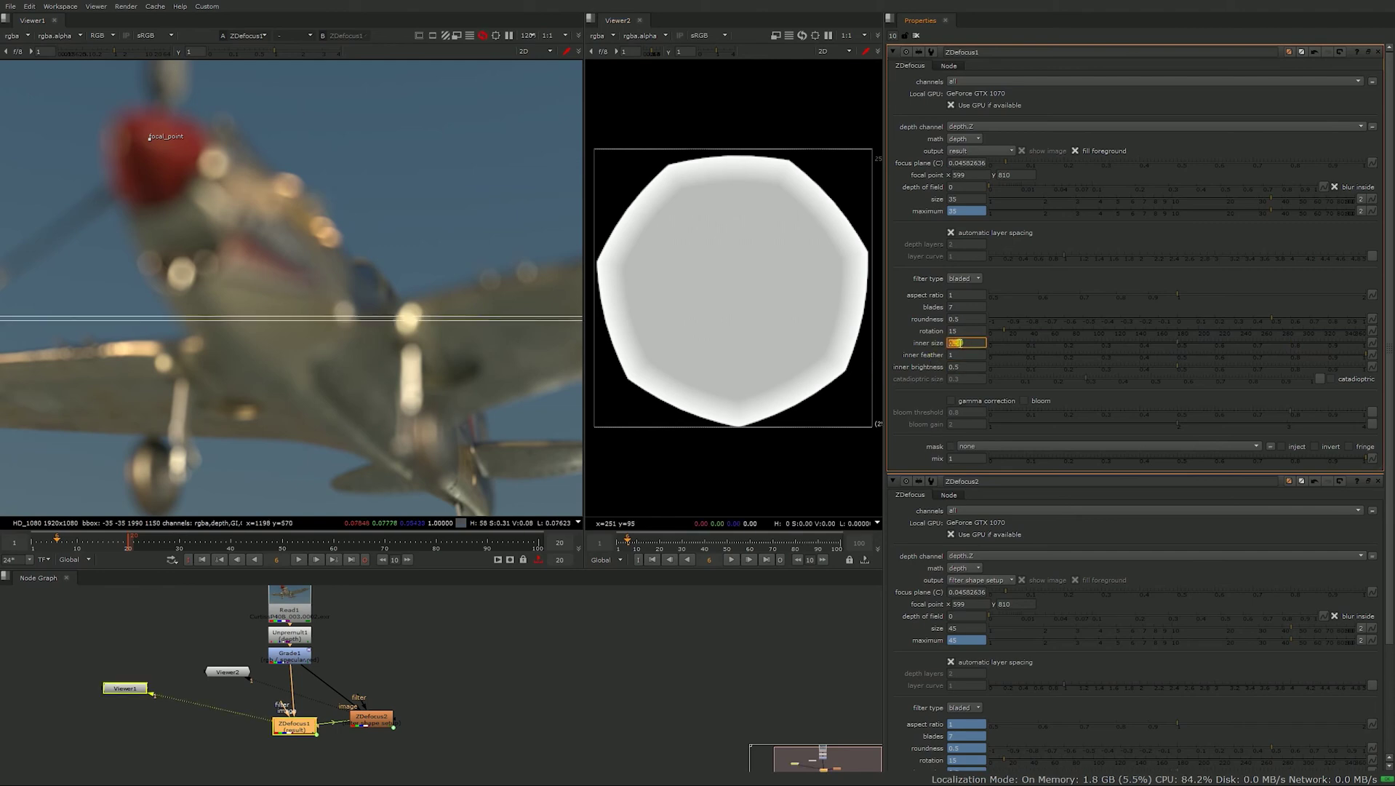
pyautogui.write('0.6')
pyautogui.press('Tab')
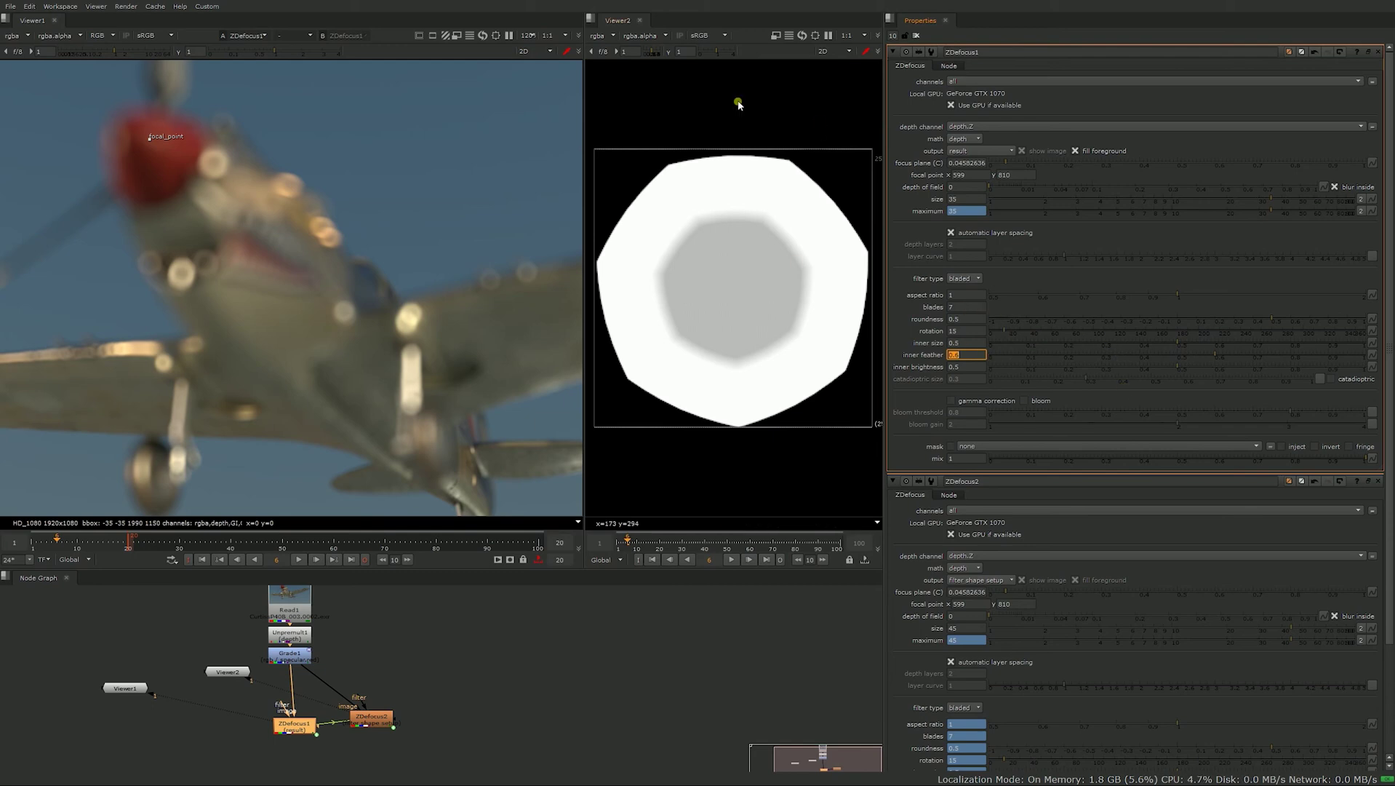
# Switch ZDefocus1's filter to image, try wiring its filter input, then revert to bladed.
pyautogui.click(964, 279)
pyautogui.click(970, 289)
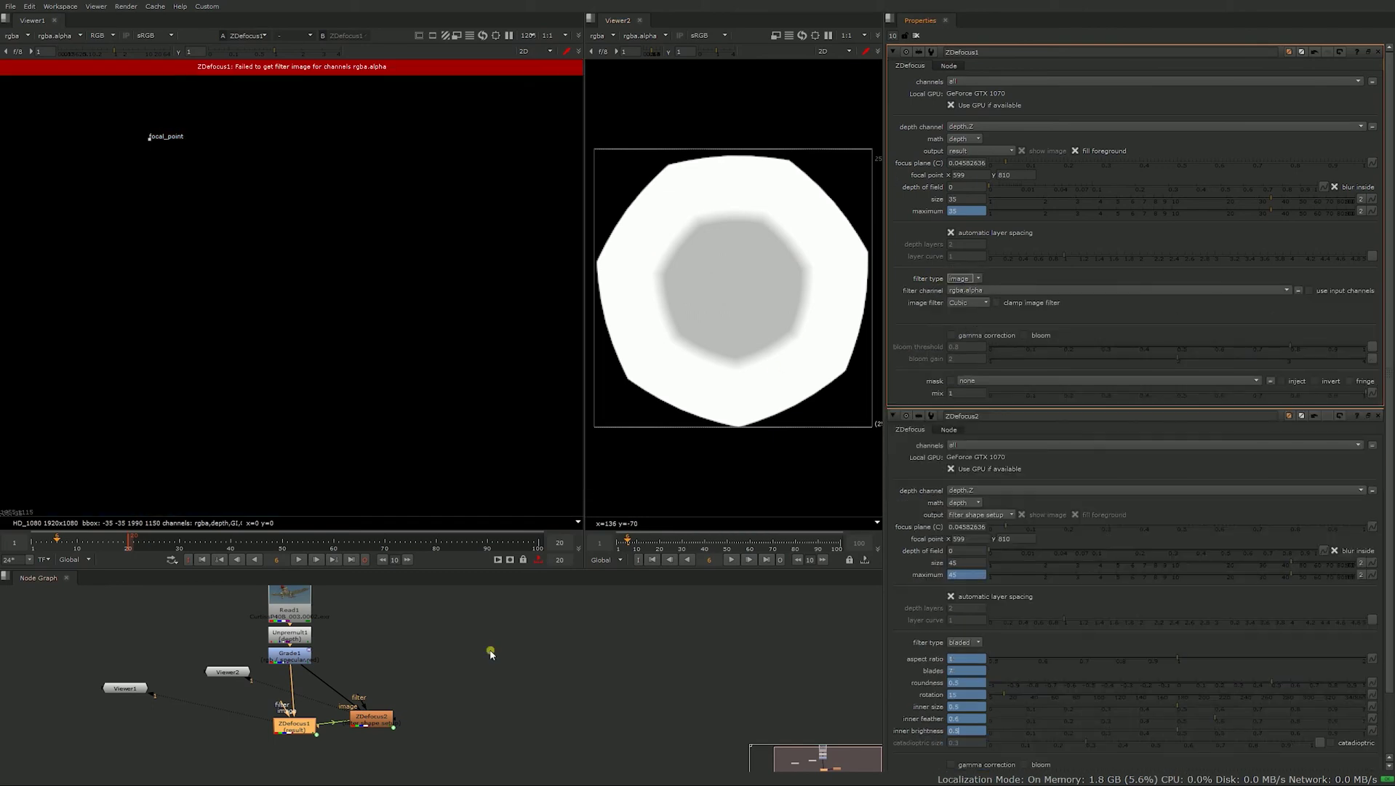
pyautogui.click(311, 706)
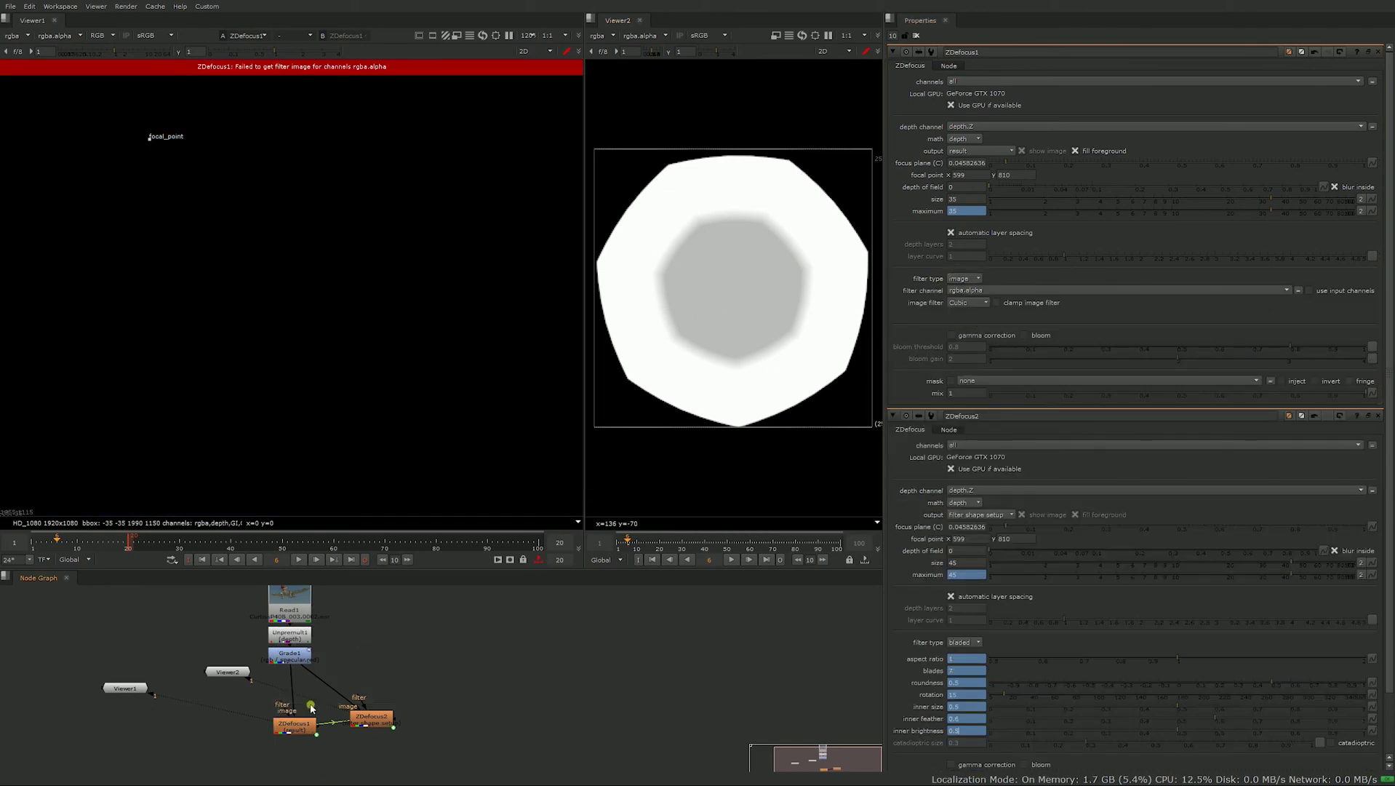
pyautogui.moveTo(280, 705); pyautogui.dragTo(367, 723)
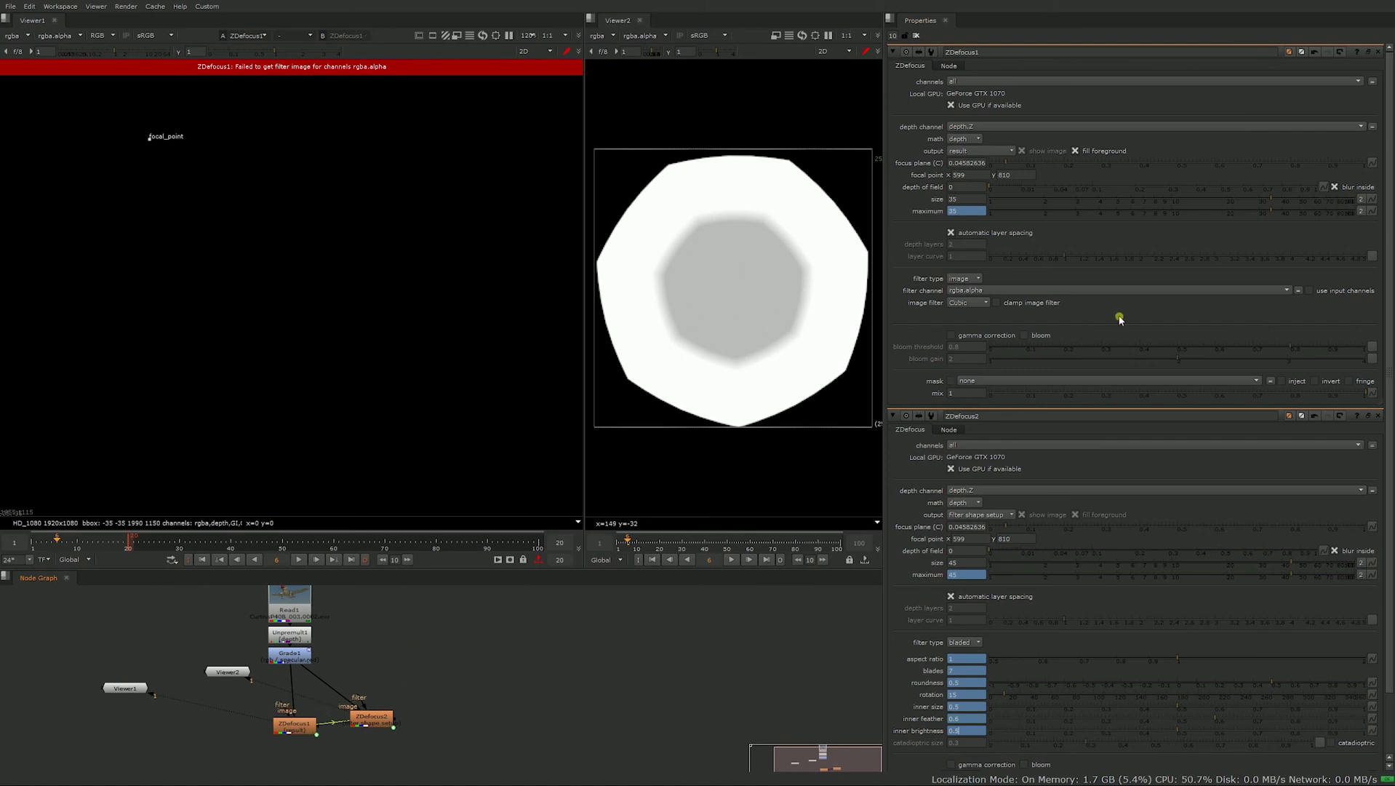
pyautogui.click(289, 733)
pyautogui.click(964, 278)
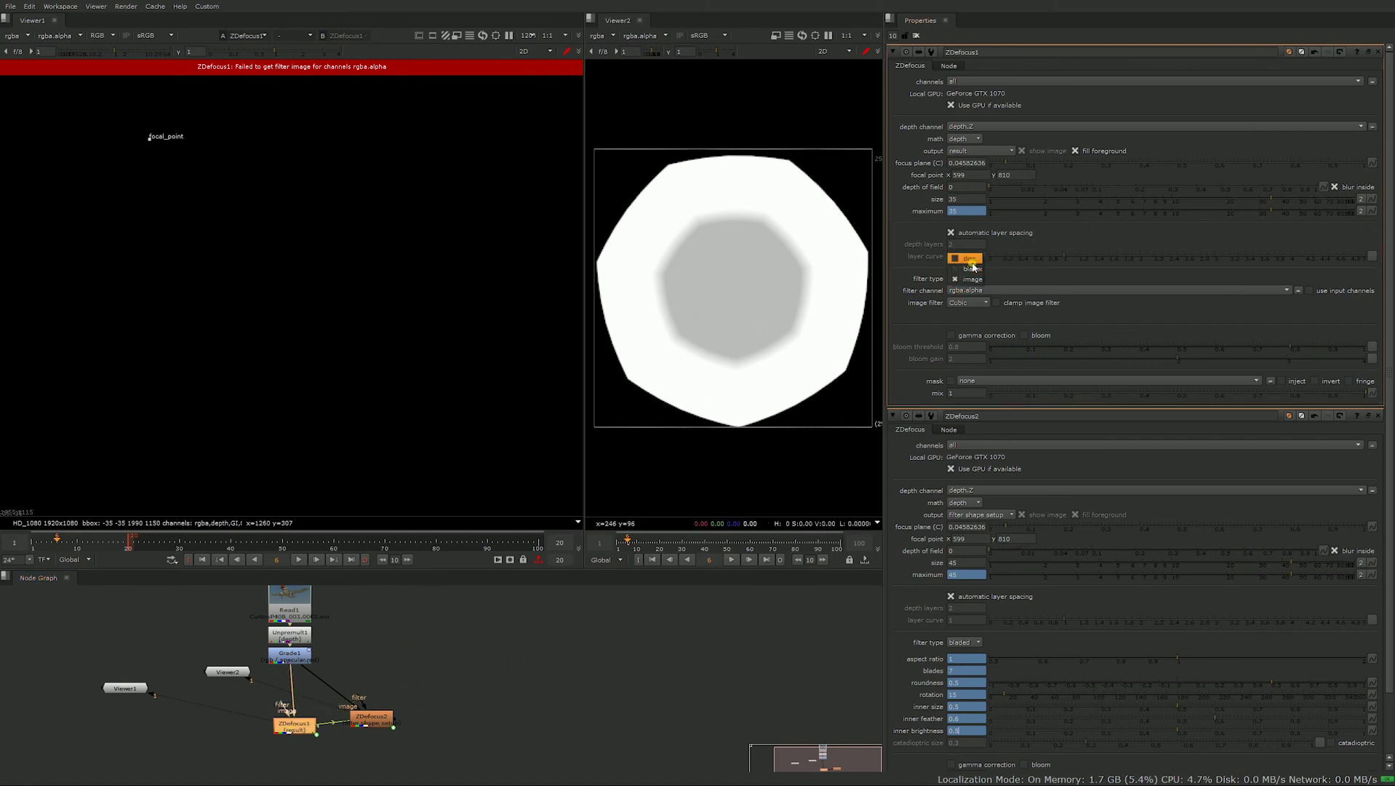
pyautogui.click(973, 269)
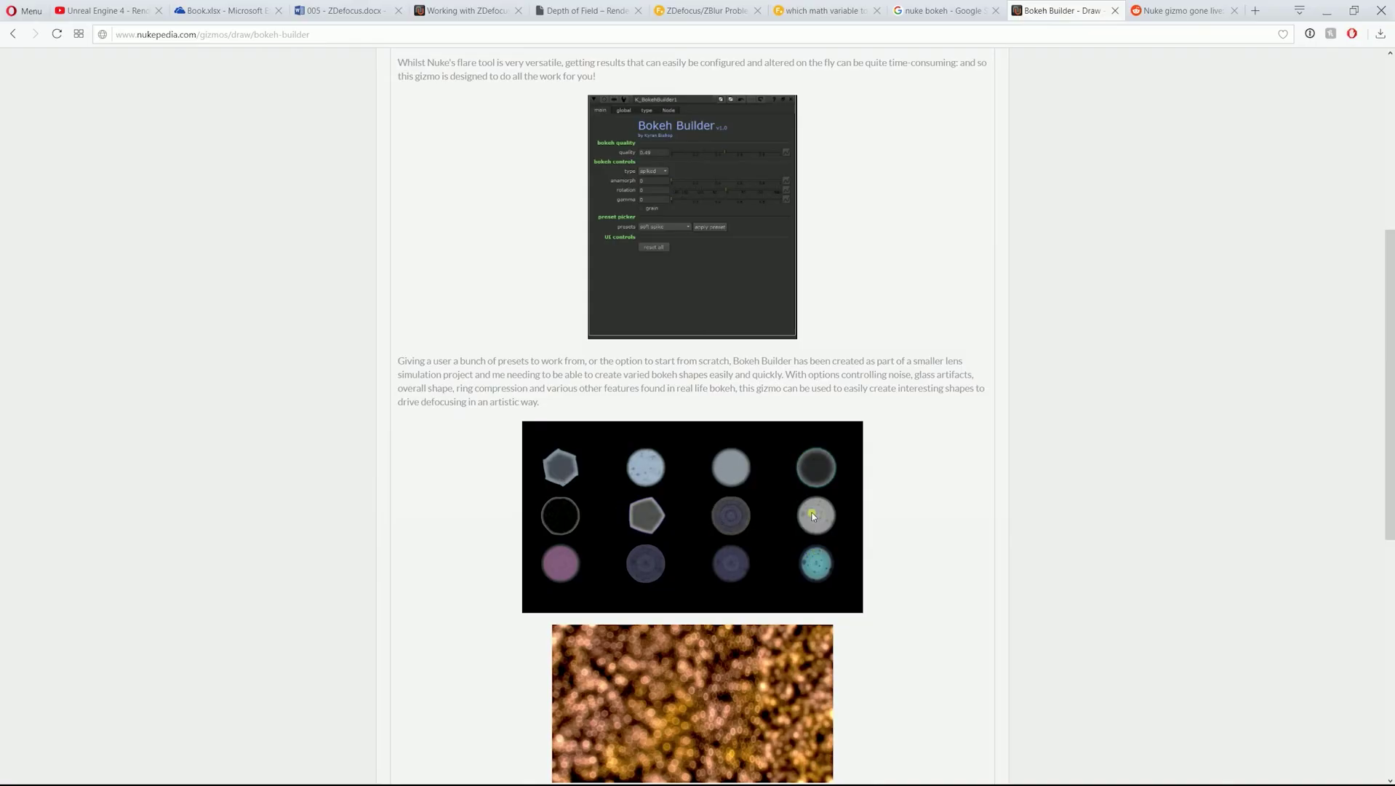
# Scroll through Nukepedia's Bokeh Builder page to view its example bokeh shapes.
pyautogui.scroll(5, 825, 545)
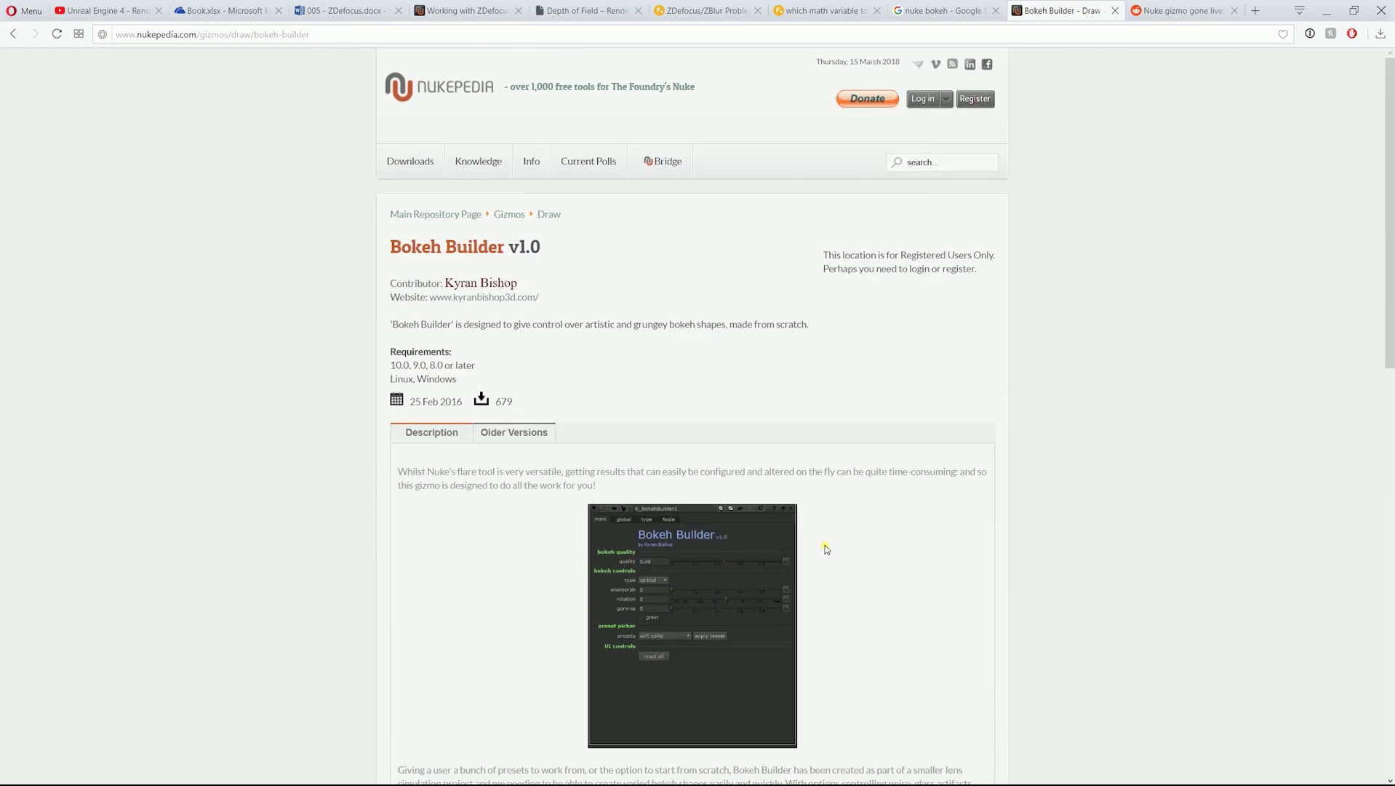
pyautogui.scroll(-6, 788, 489)
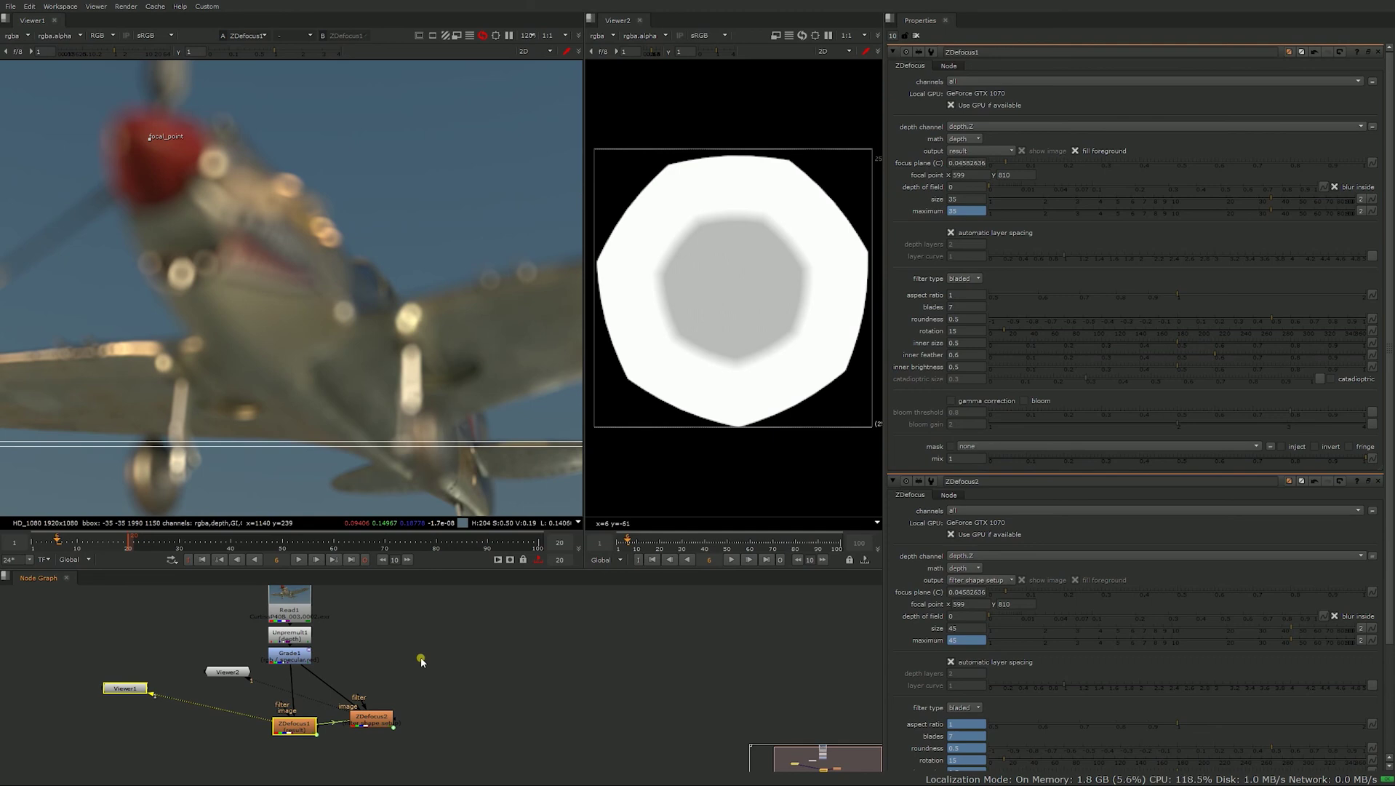
# Create a Text node reading 's' and wire it into ZDefocus1's filter input.
pyautogui.press('Tab')
pyautogui.write('text')
pyautogui.press('Return')
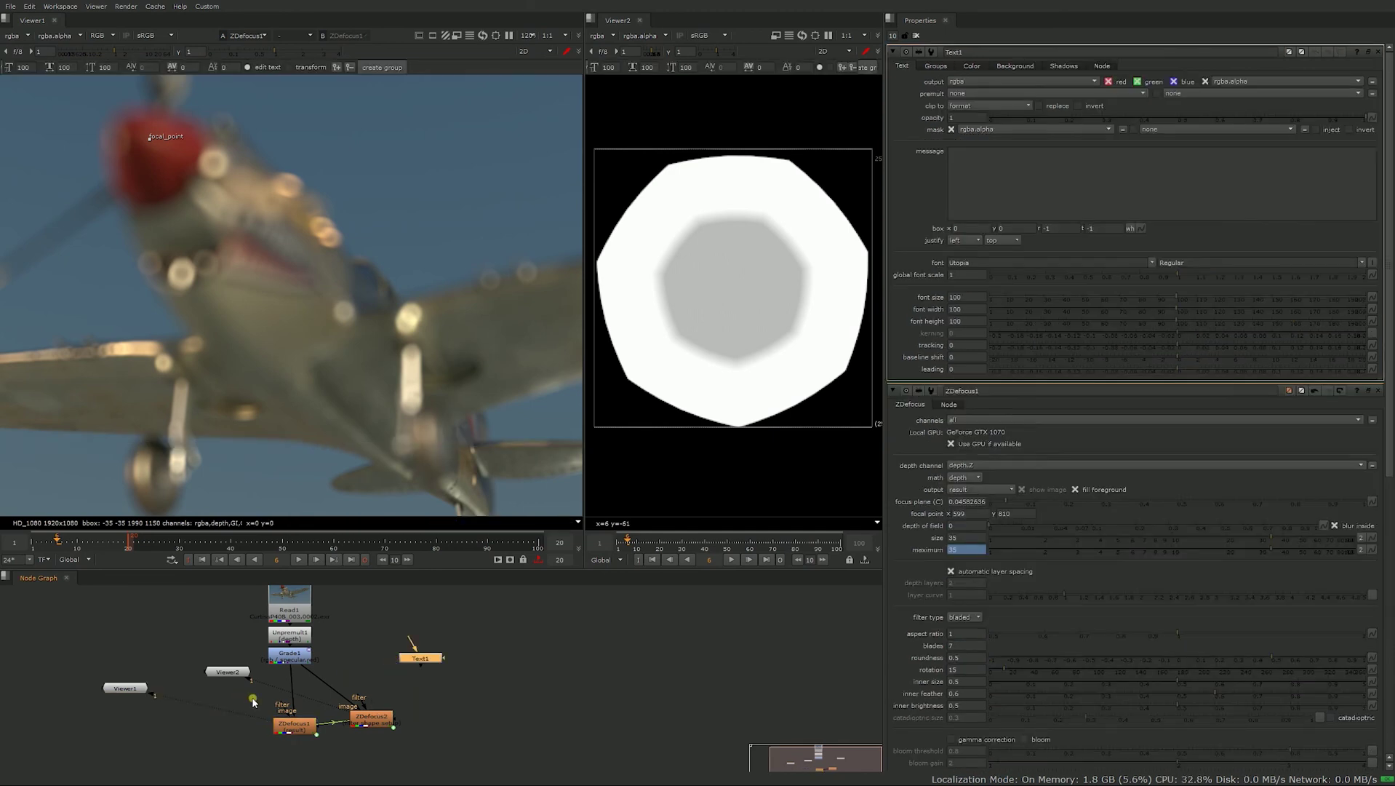
pyautogui.moveTo(282, 706); pyautogui.dragTo(420, 657)
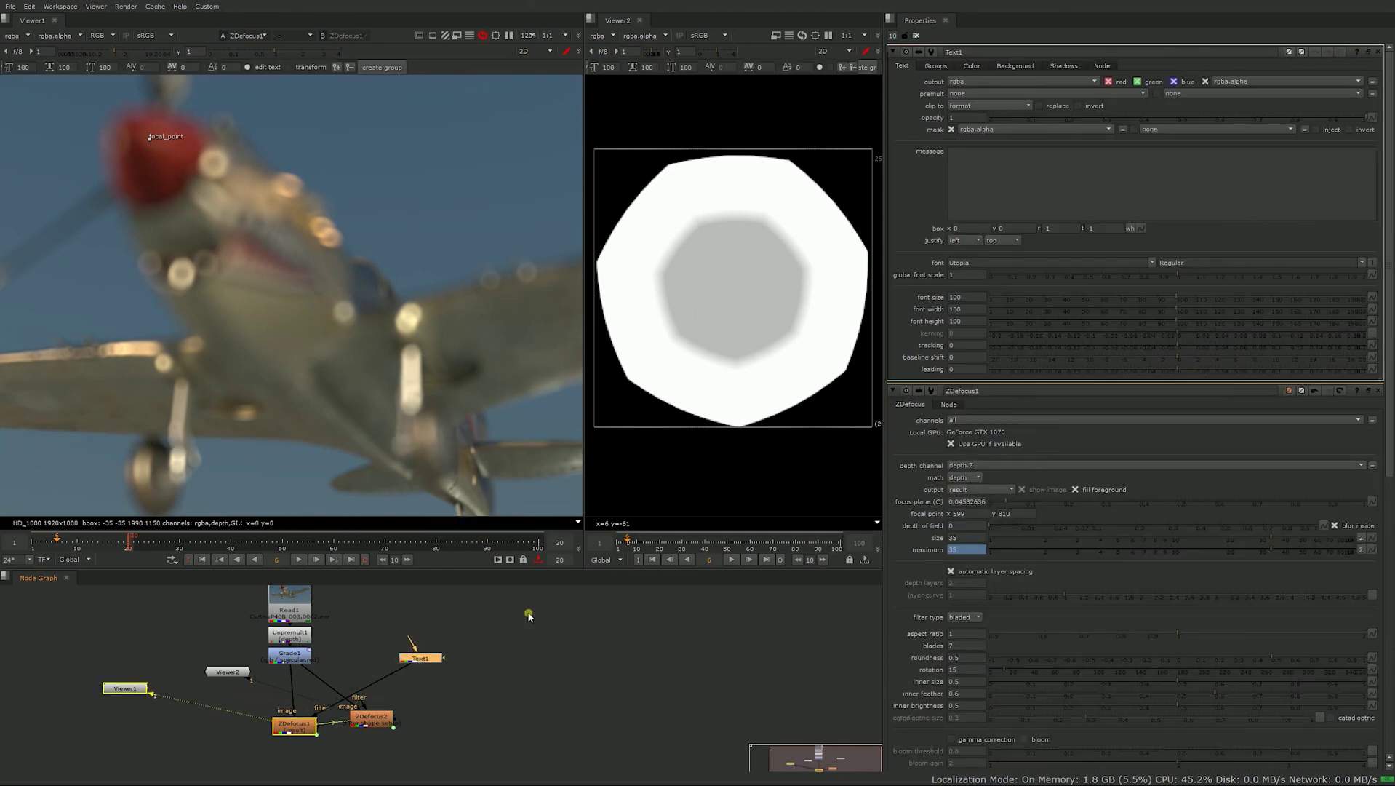
pyautogui.click(966, 194)
pyautogui.write('s')
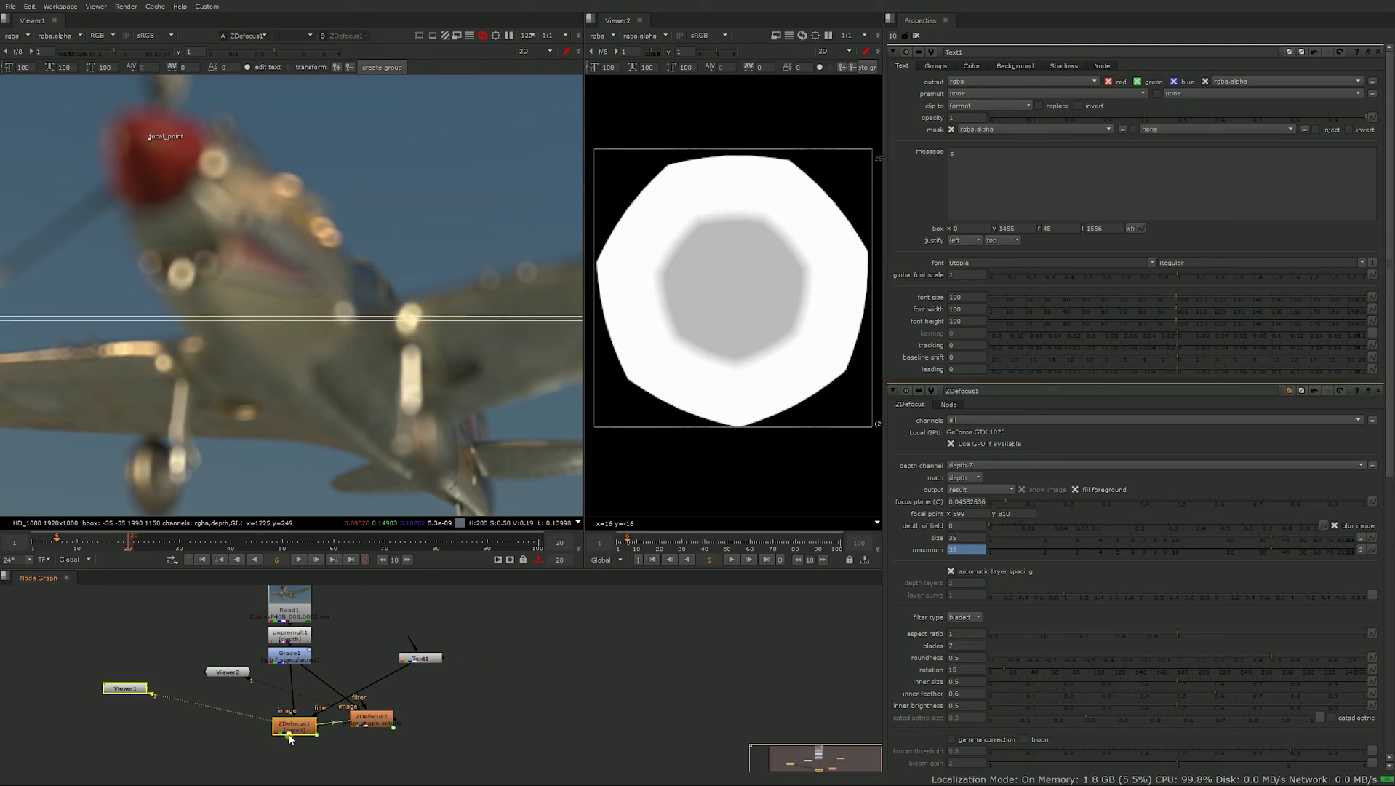
# Set ZDefocus1's filter type to image, inspect Text1, then undo to disconnect it.
pyautogui.doubleClick(294, 726)
pyautogui.click(964, 279)
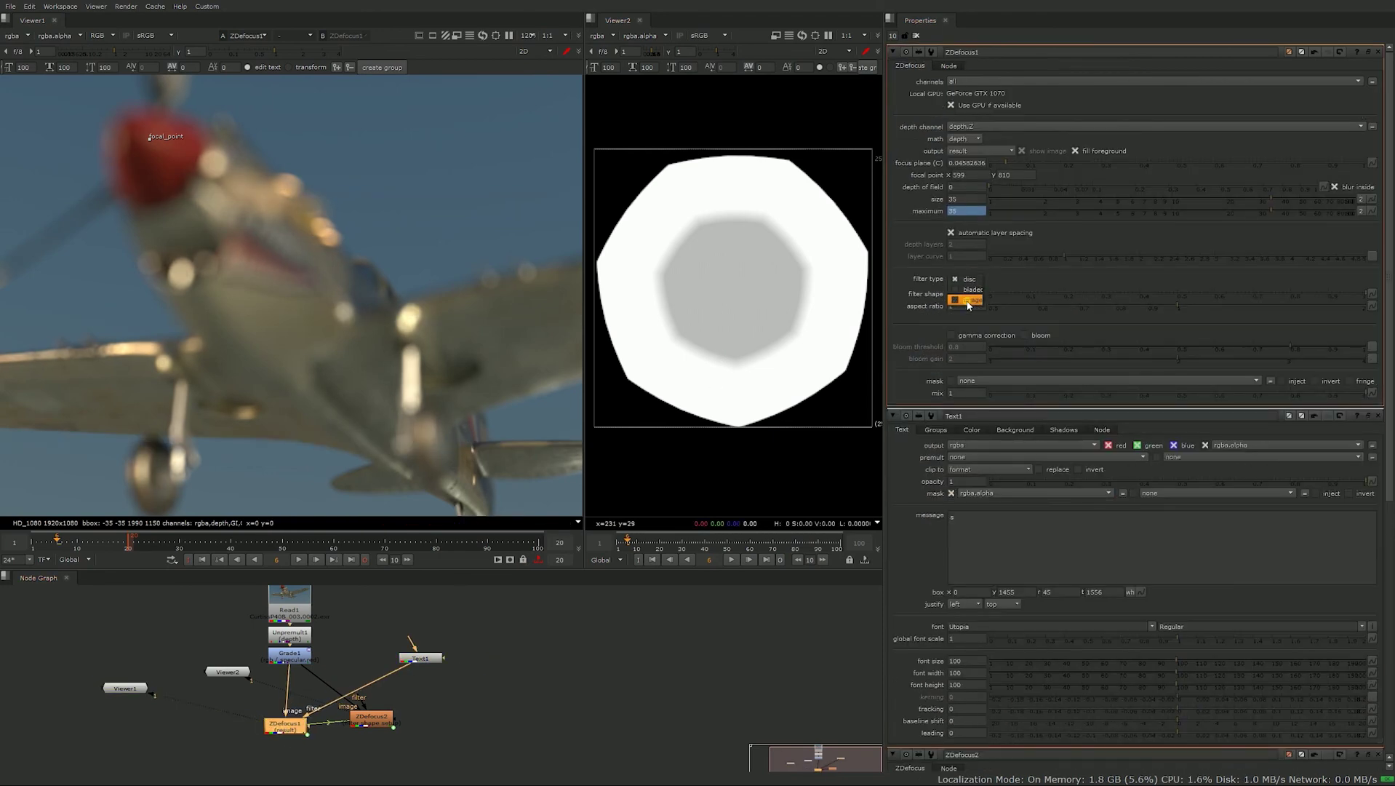
pyautogui.click(968, 304)
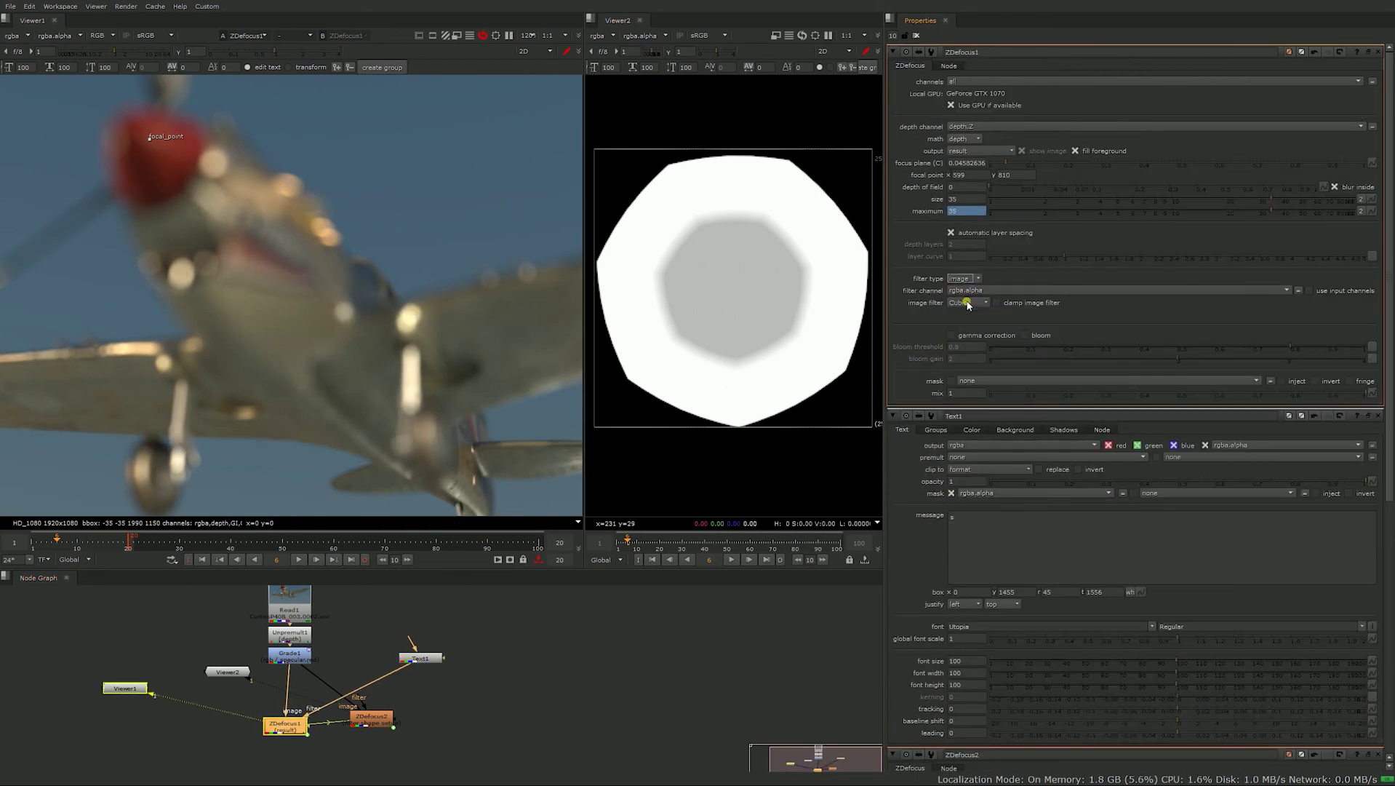
pyautogui.click(421, 659)
pyautogui.doubleClick(422, 659)
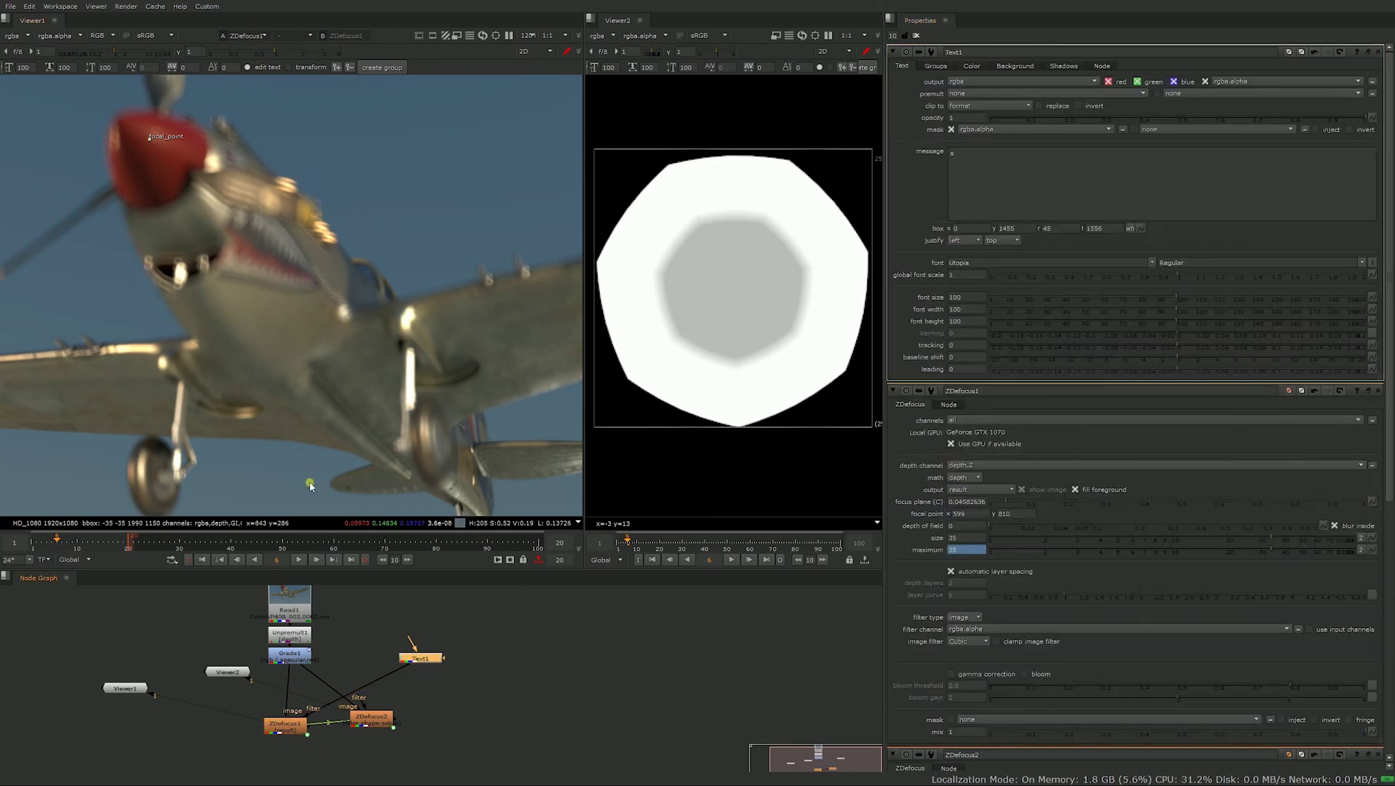
pyautogui.click(413, 286)
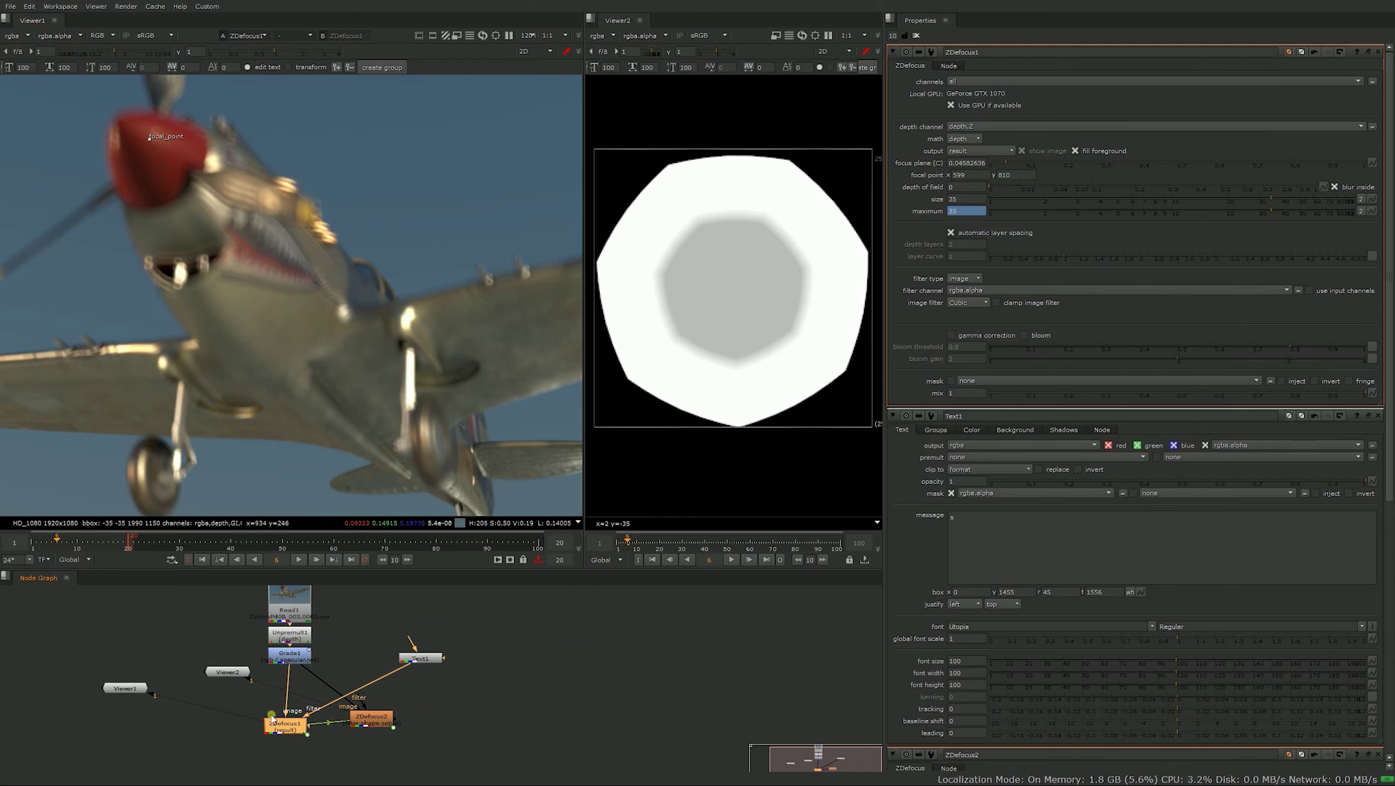
pyautogui.hotkey('ctrl', 'z')
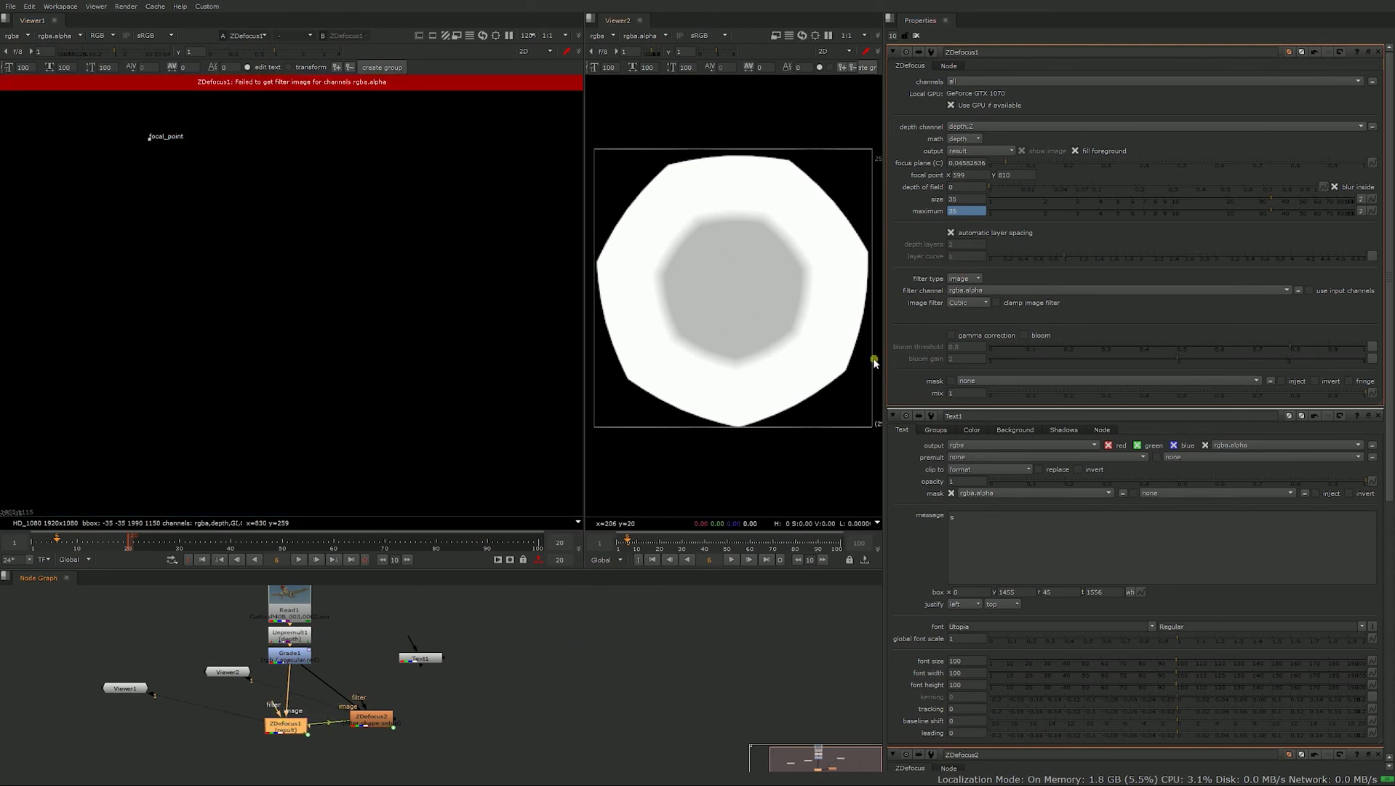
pyautogui.click(972, 278)
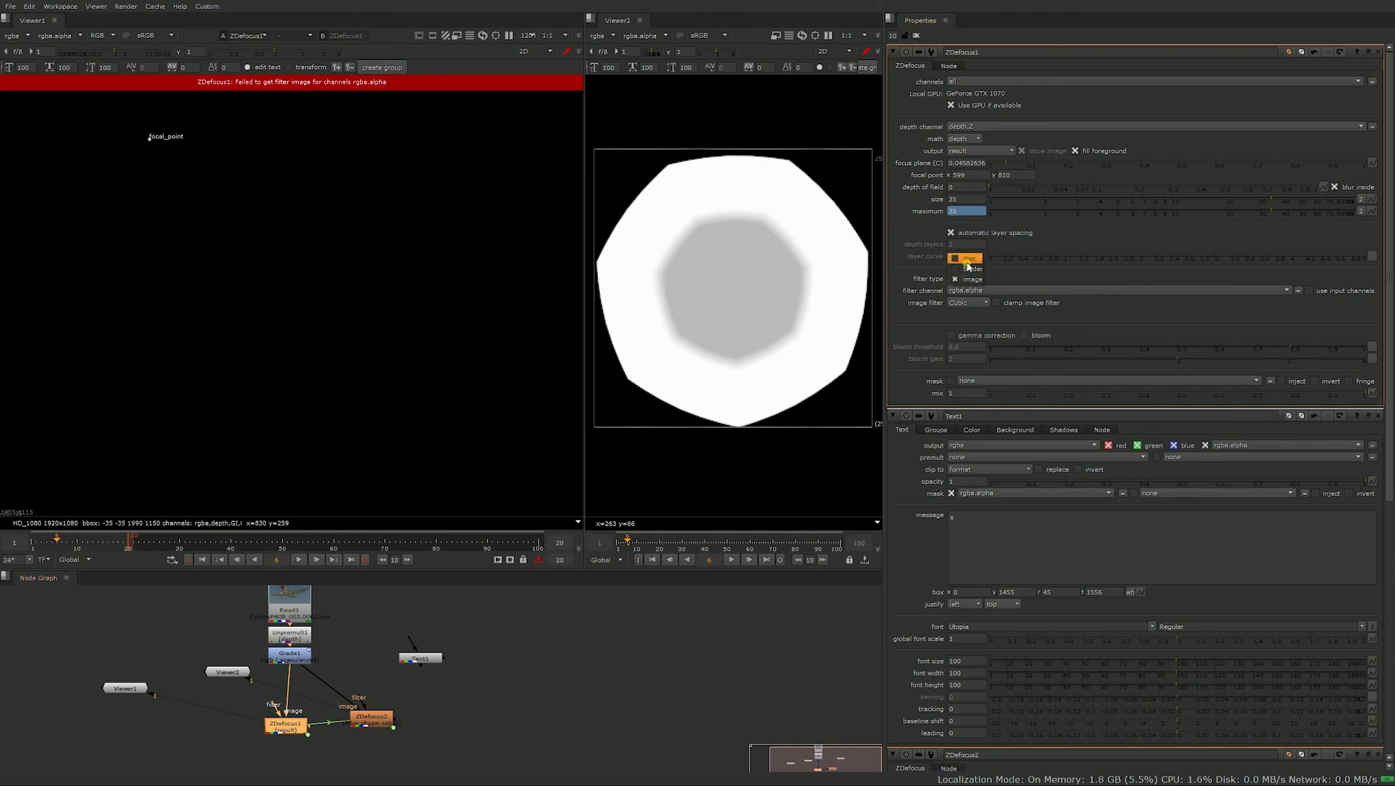
# Restore the bladed filter, collapse the second viewer, close Text1 and leave gamma correction off.
pyautogui.click(967, 271)
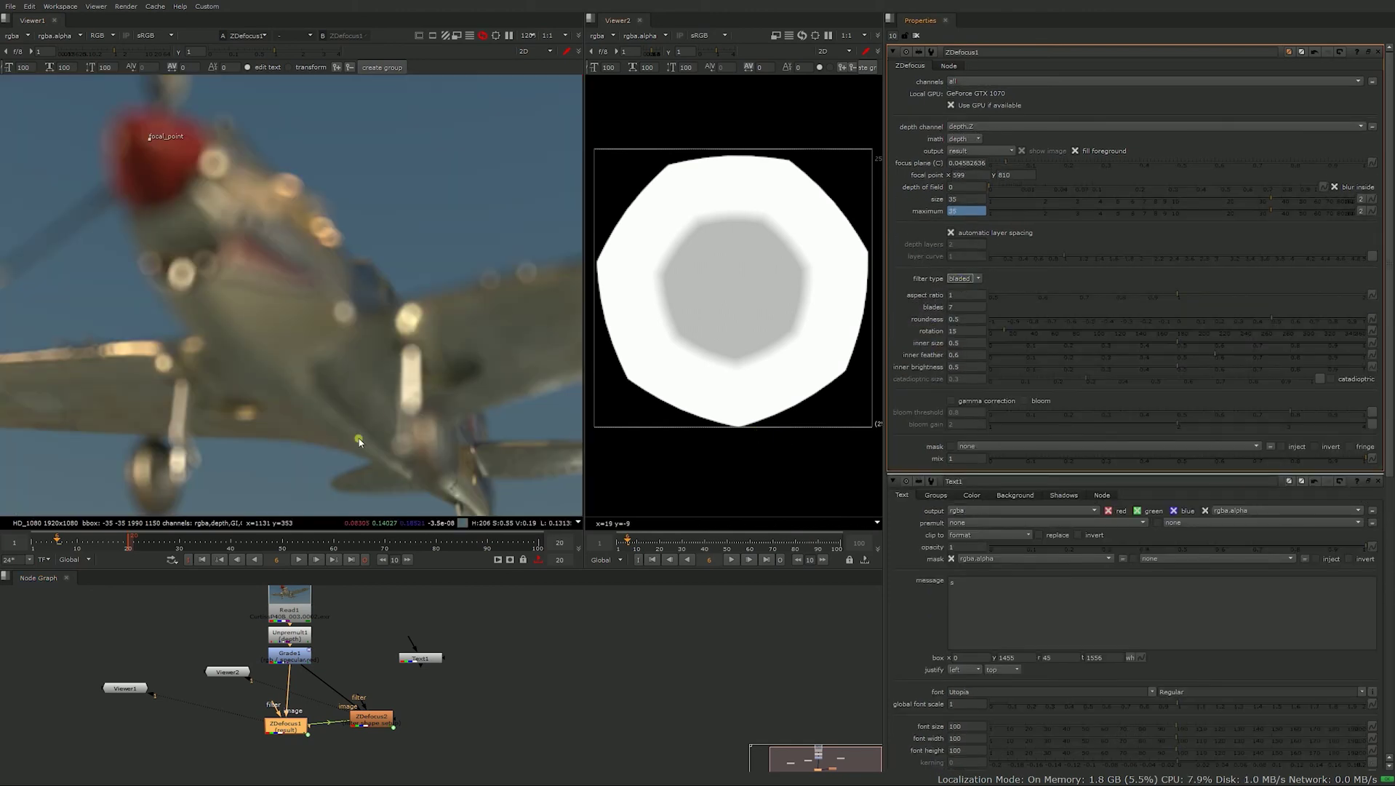
pyautogui.moveTo(589, 41); pyautogui.dragTo(882, 43)
pyautogui.write('h')
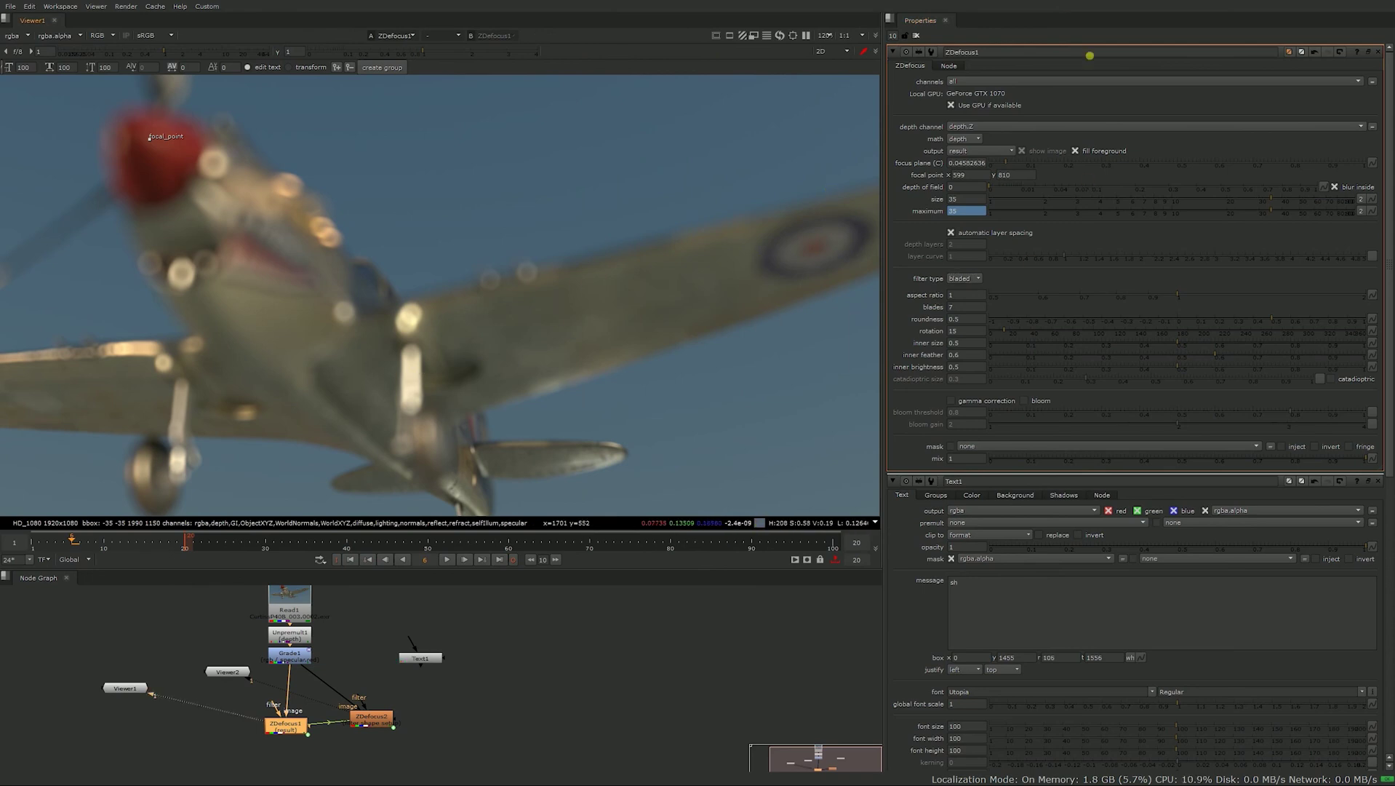
pyautogui.click(1380, 483)
pyautogui.click(1004, 401)
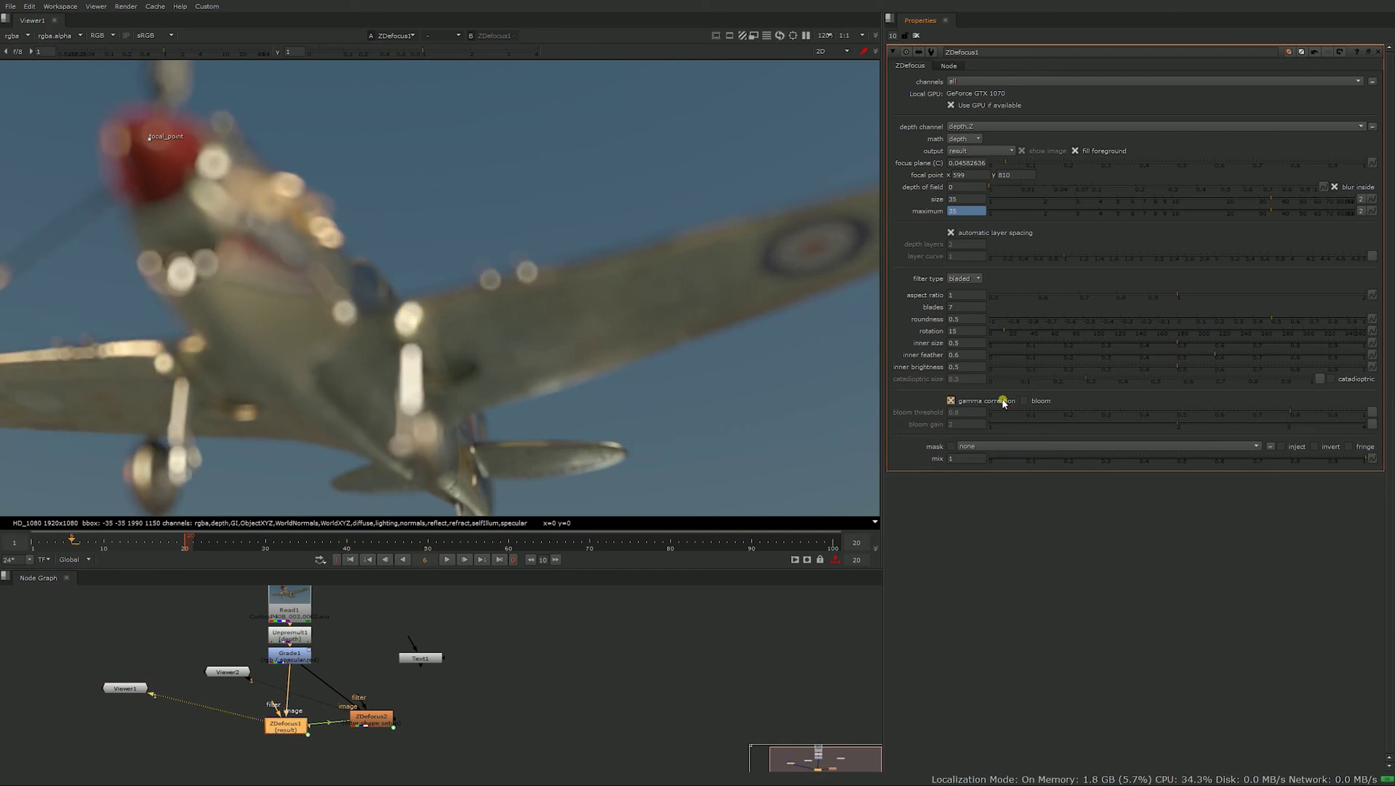
pyautogui.scroll(-2, 546, 322)
pyautogui.scroll(1, 451, 296)
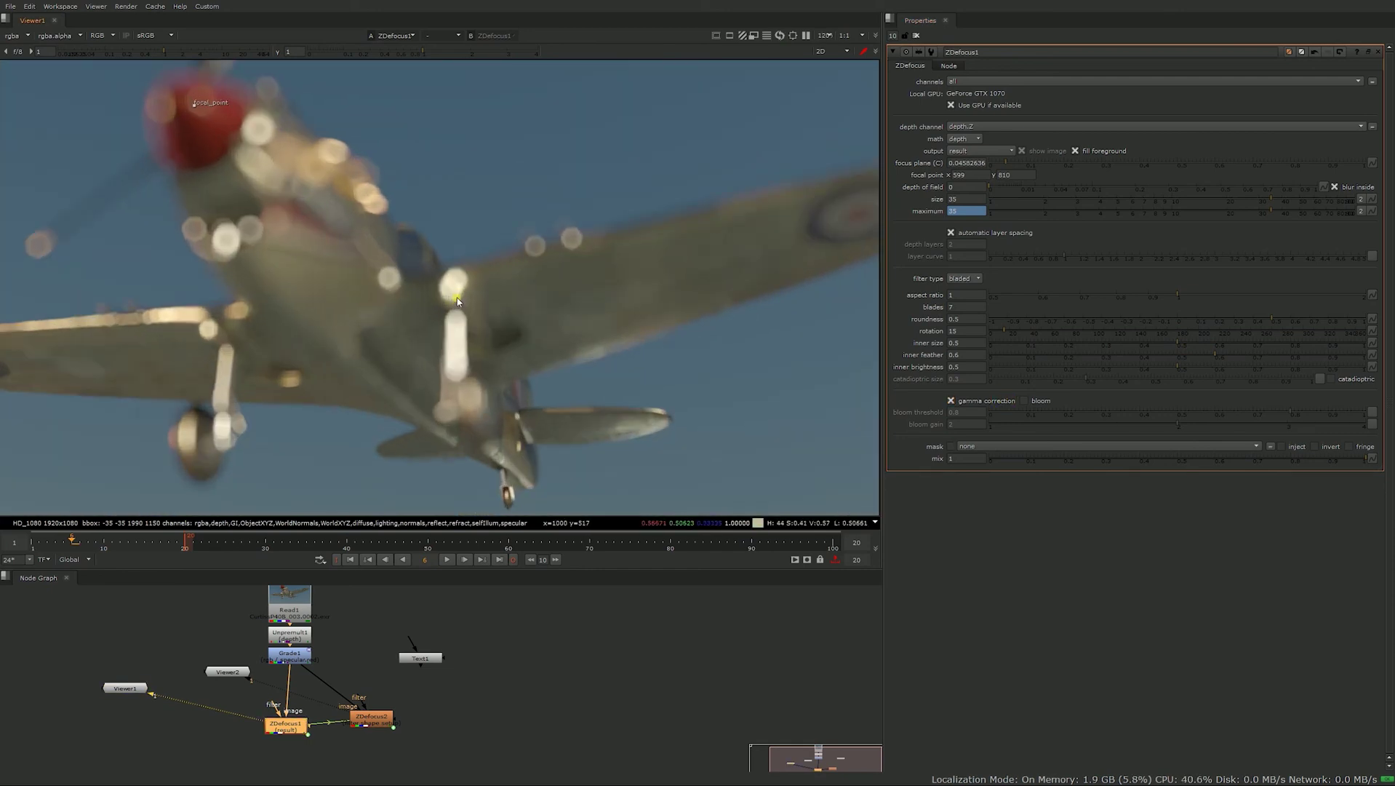
pyautogui.click(995, 401)
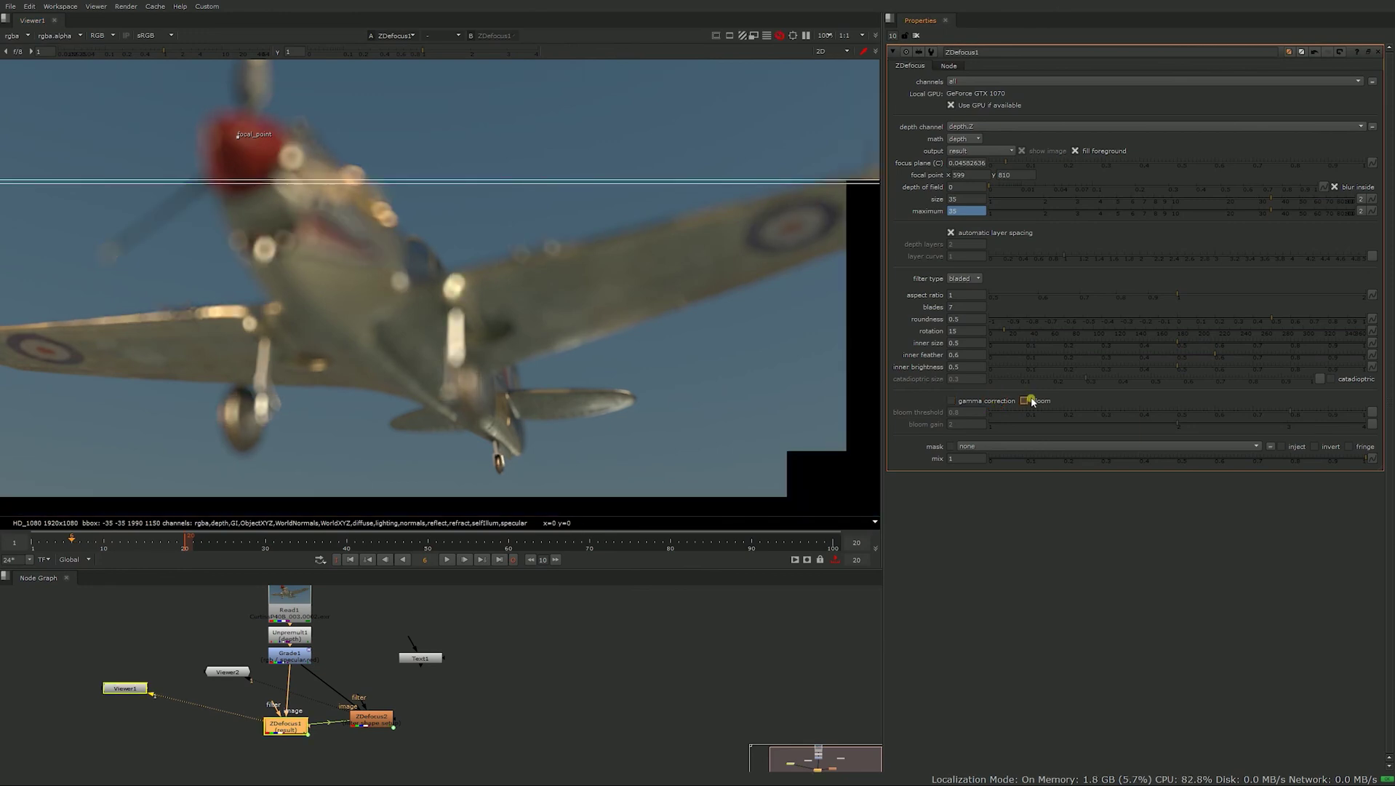
# Enable bloom with gain 2.83 and threshold 0.87.
pyautogui.click(1027, 400)
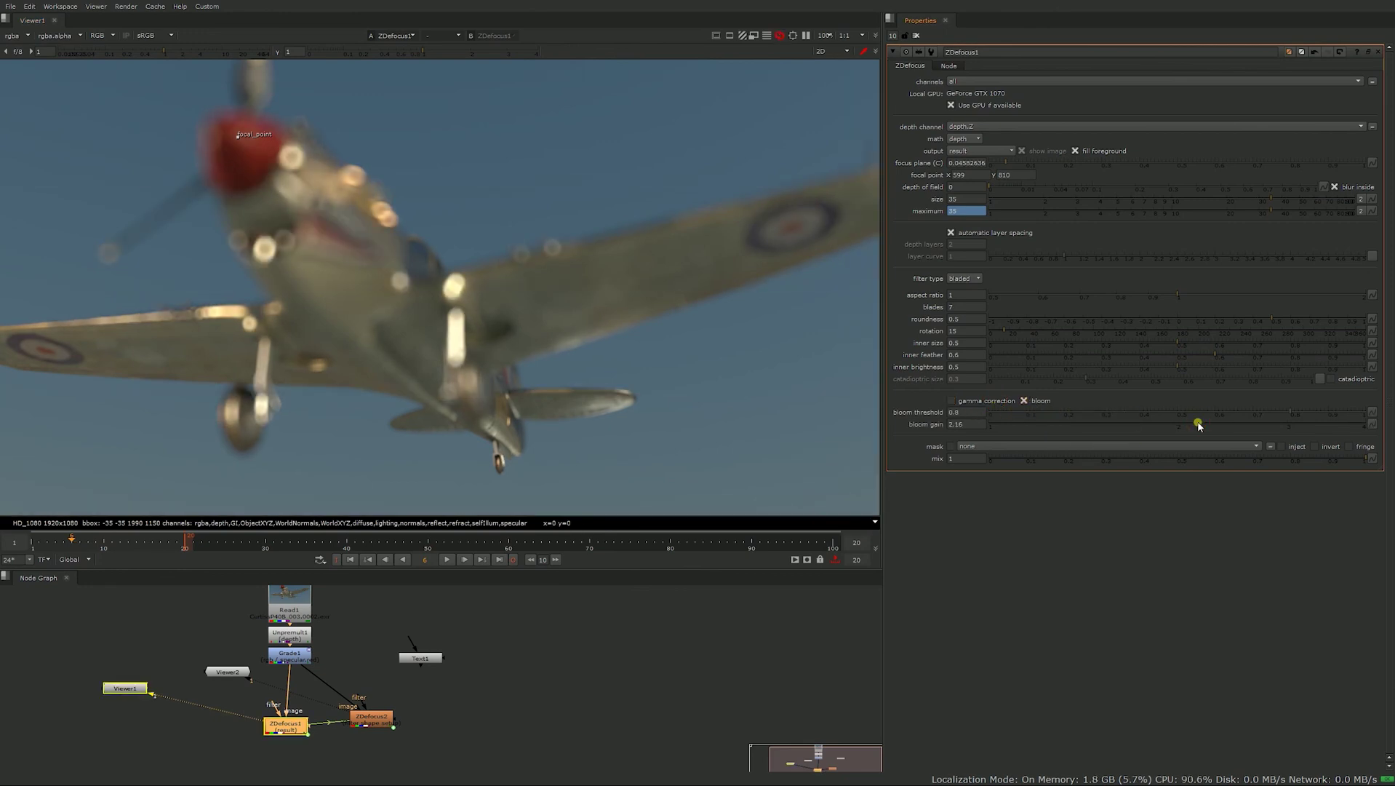
pyautogui.click(1271, 424)
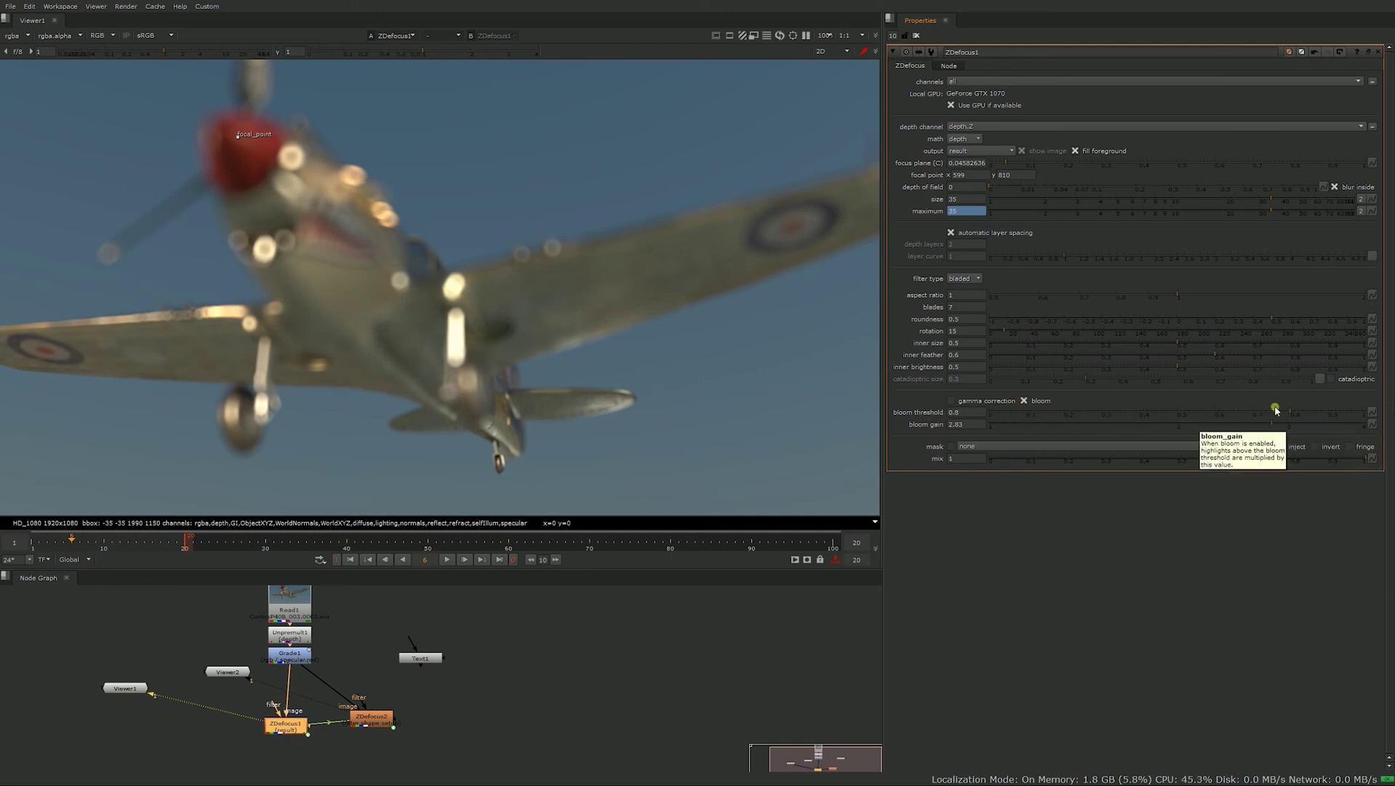
pyautogui.click(1079, 412)
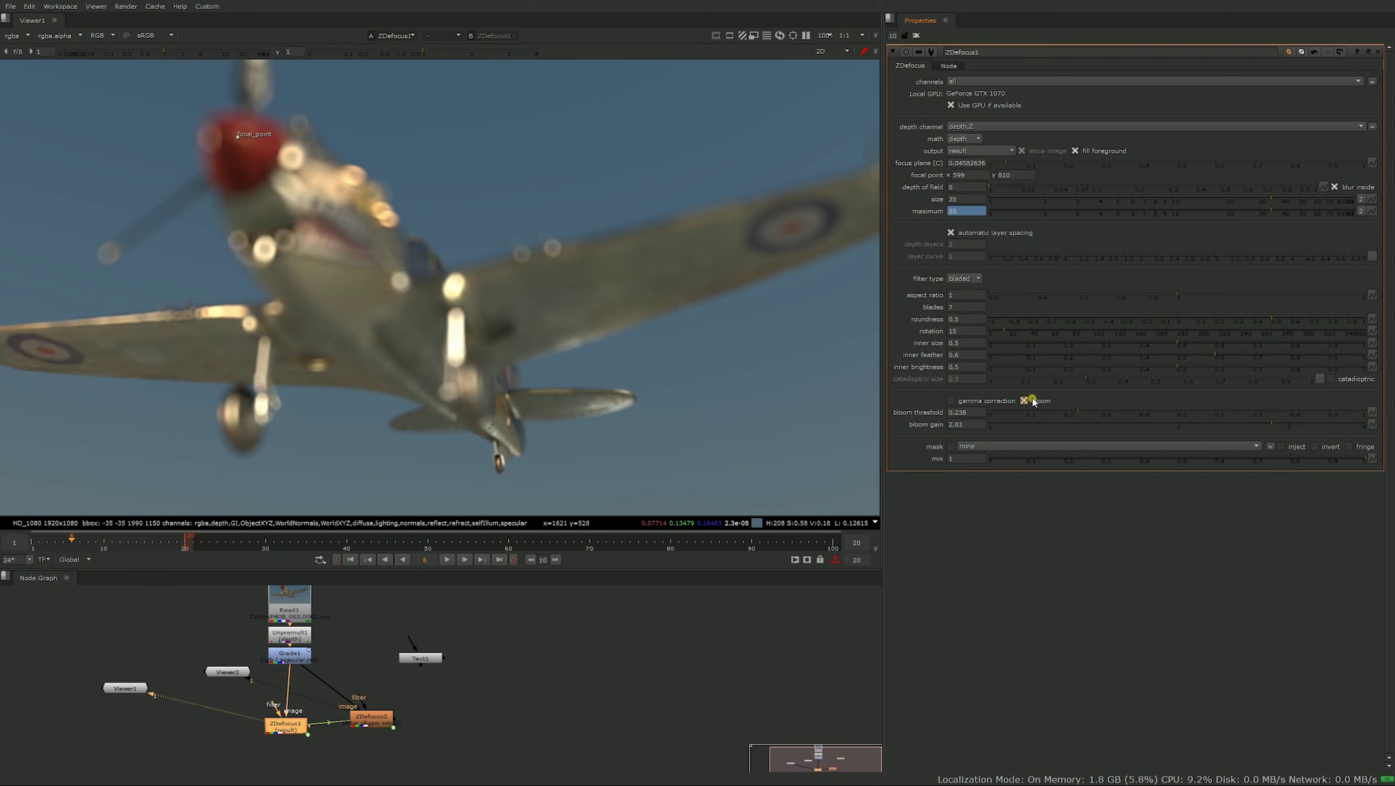
pyautogui.click(1319, 412)
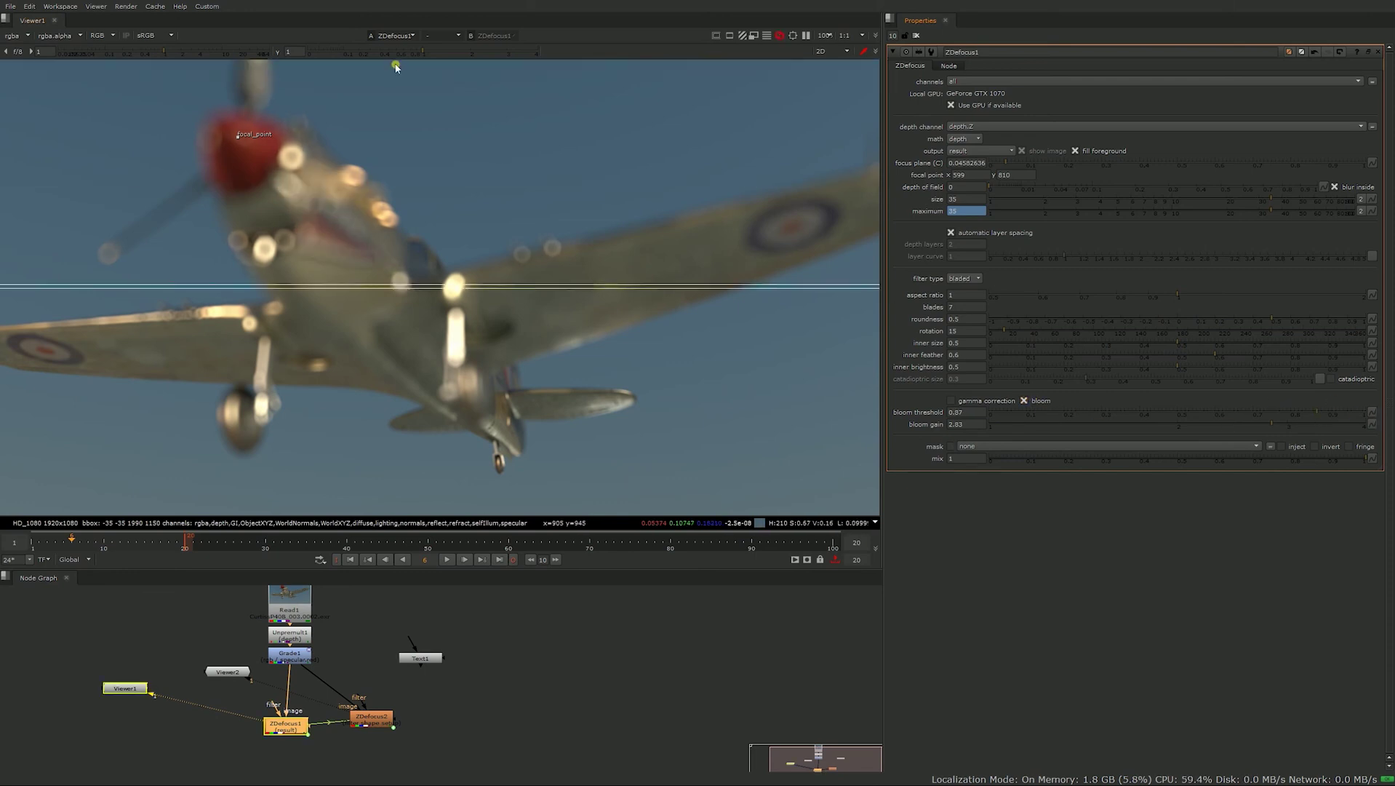